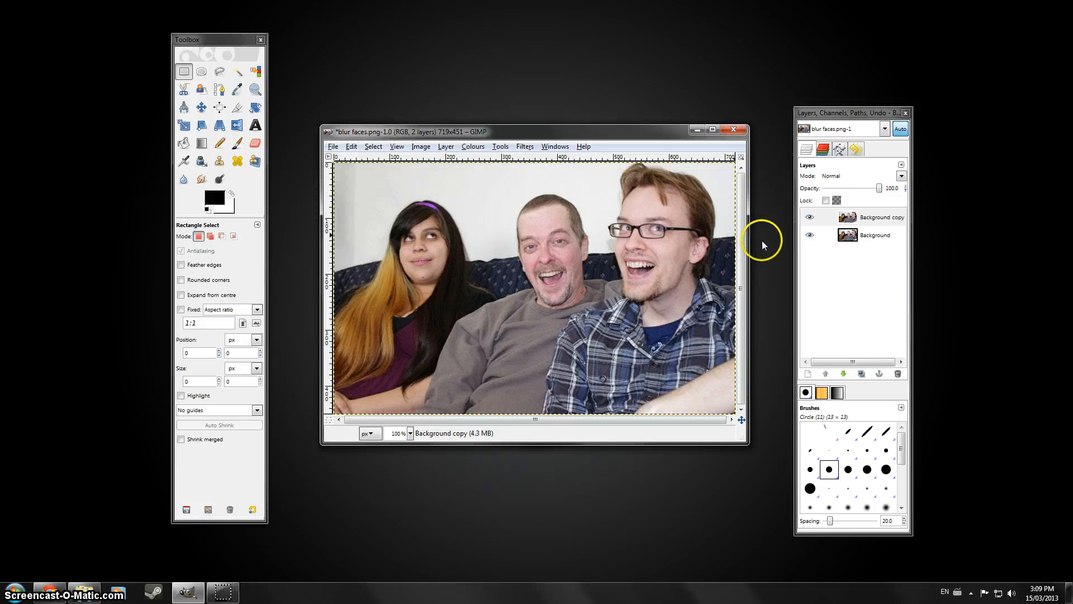
Step: Make the Background copy layer the active layer for editing
left_click(872, 237)
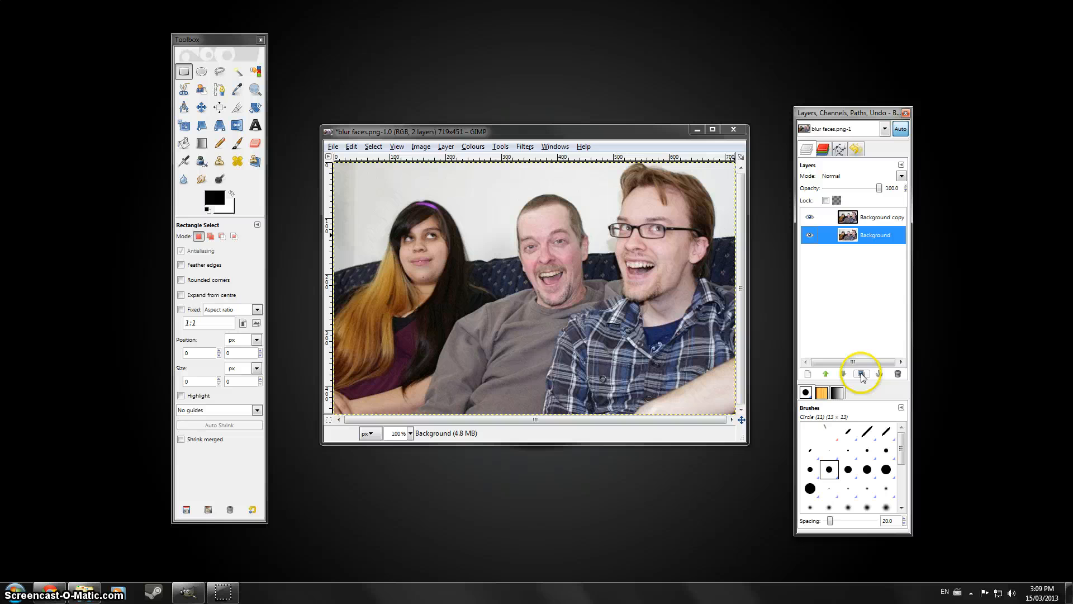
left_click(877, 218)
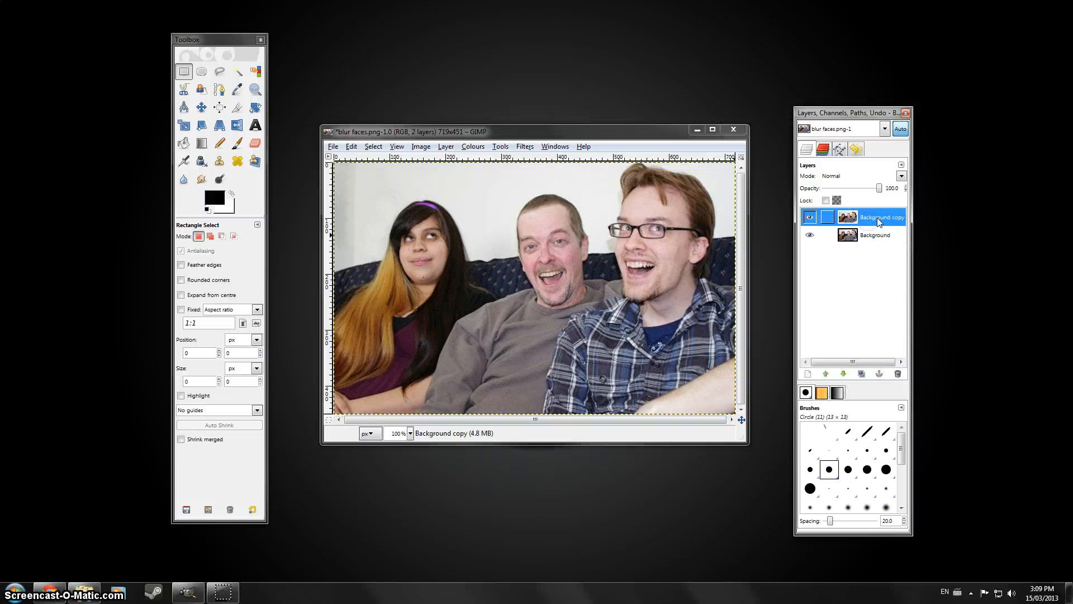
left_click(873, 218)
left_click(405, 83)
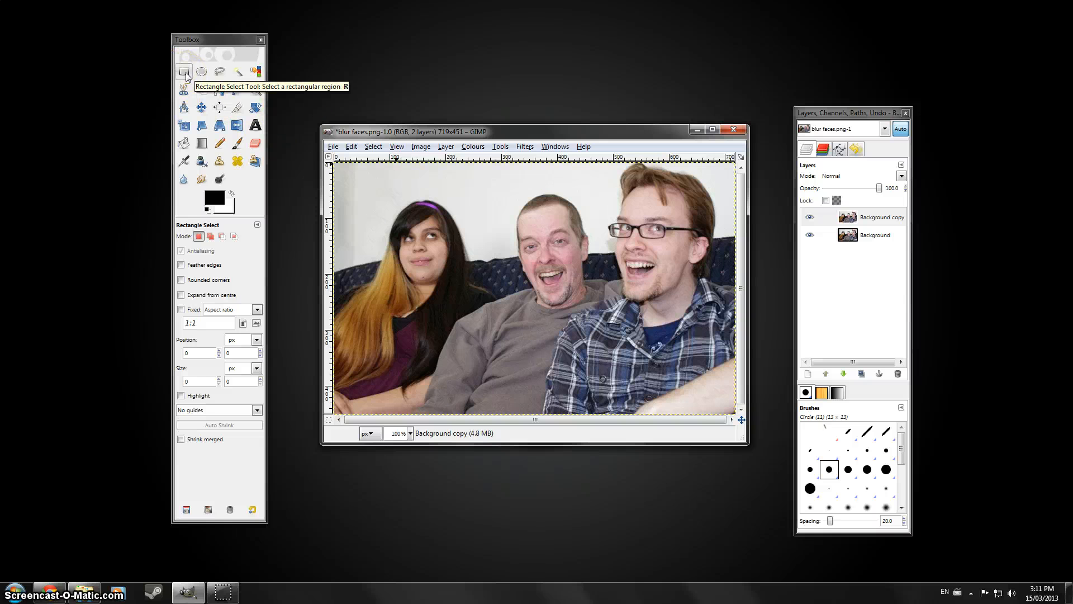
Step: Draw a rectangular selection about 120 × 163 px around the middle man's face
left_click(202, 72)
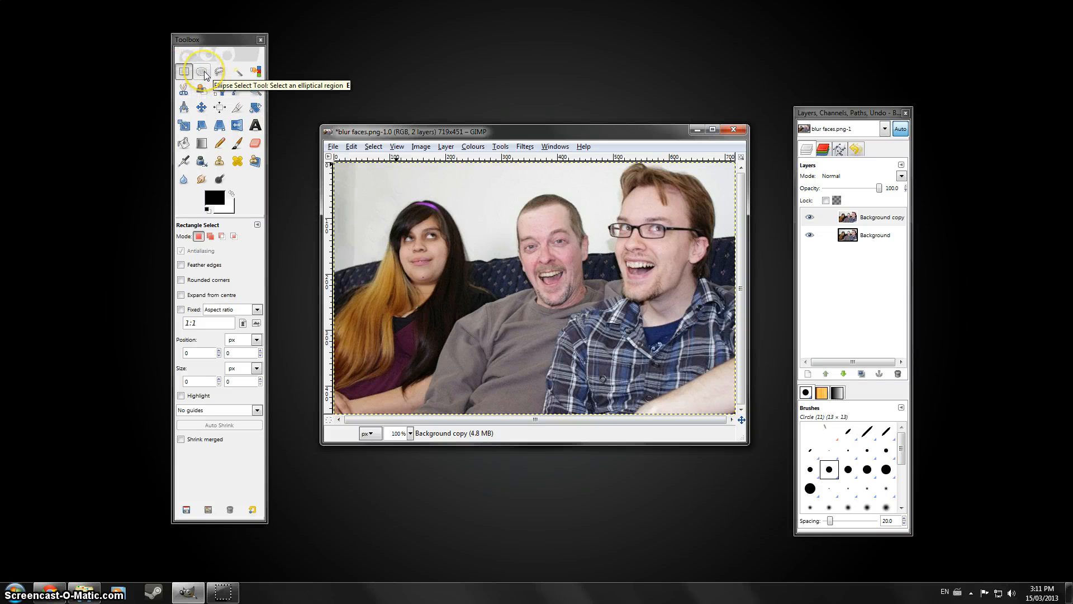
left_click(183, 73)
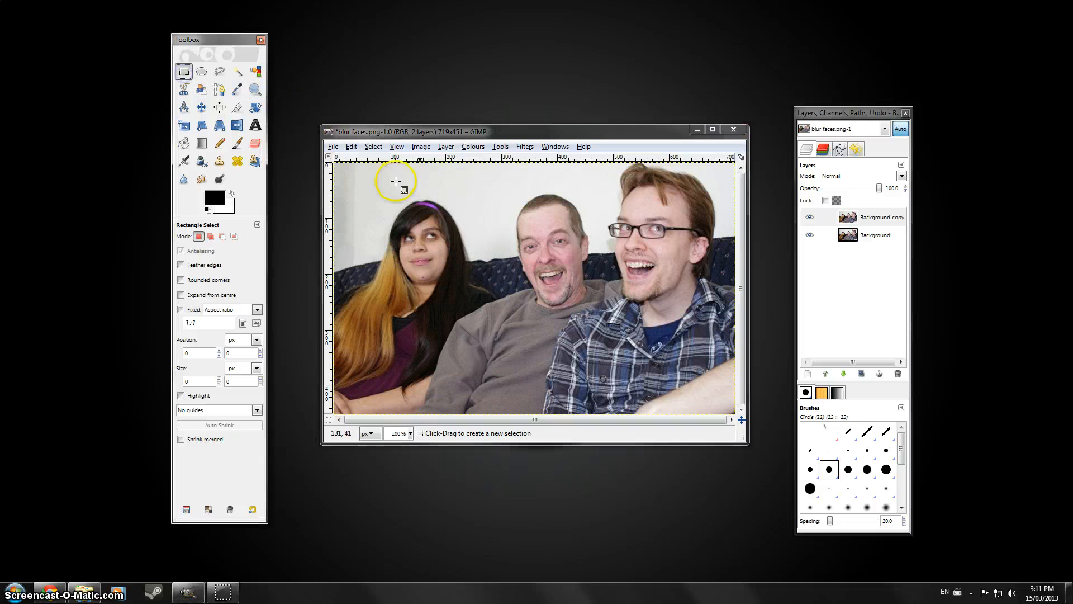
left_click_drag(519, 220, 585, 309)
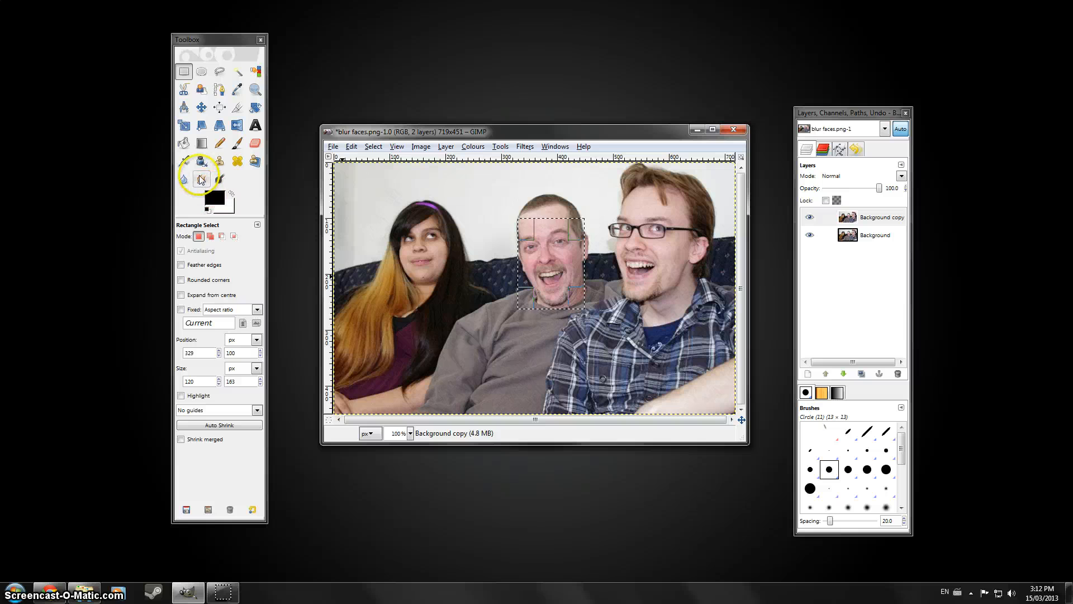
Step: Paint black strokes across the middle man's face and the rectangular selection's edges with the Circle (11) brush
left_click(237, 143)
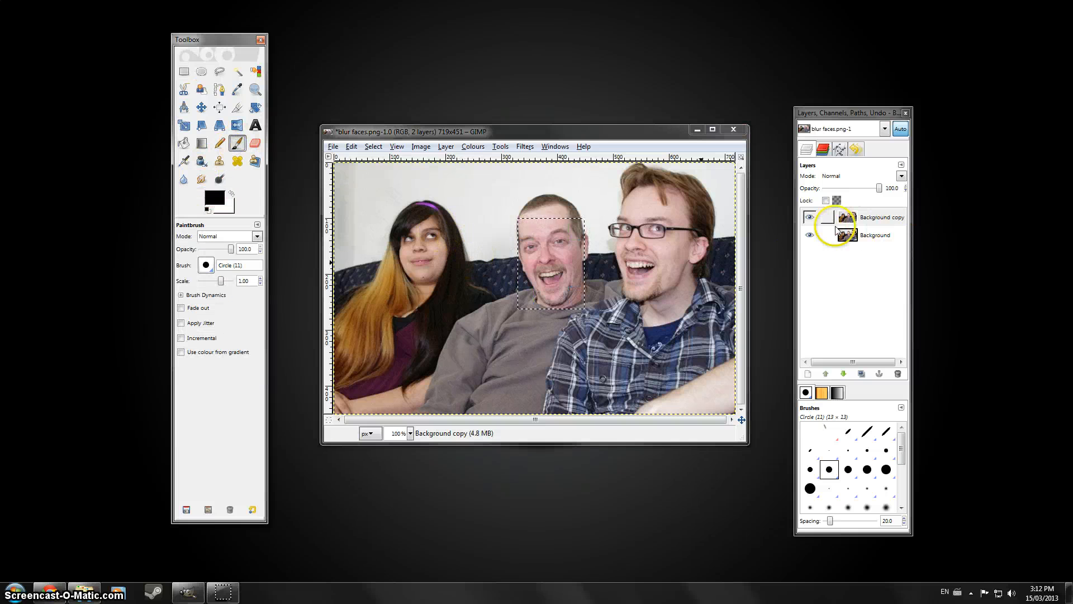
left_click(474, 234)
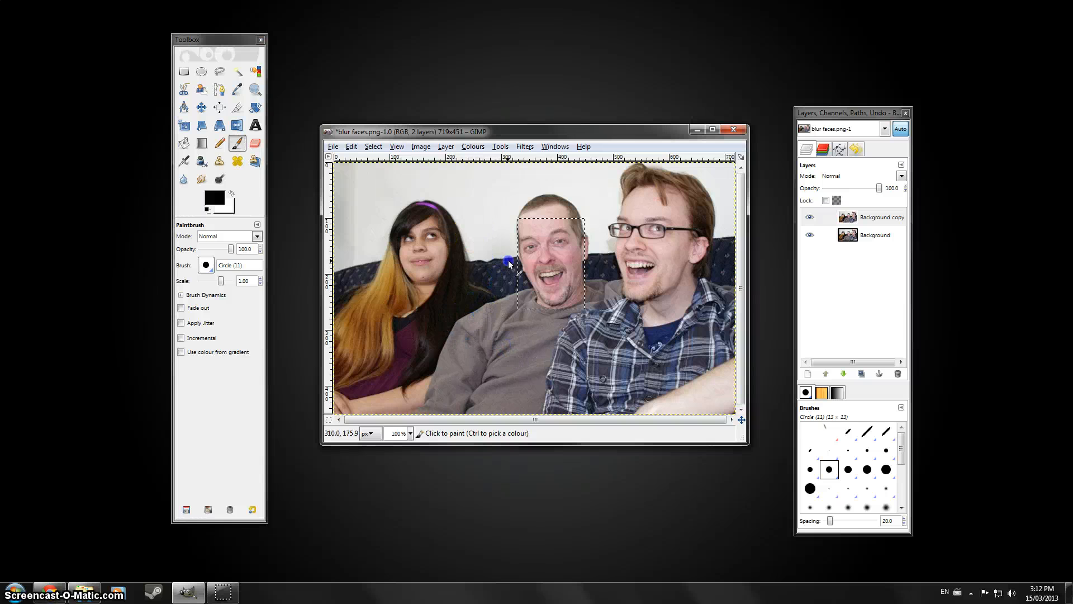
mouse_move(509, 264)
left_mouse_down()
mouse_move(537, 258)
mouse_move(596, 292)
mouse_move(606, 258)
mouse_move(591, 240)
mouse_move(502, 289)
mouse_move(494, 261)
mouse_move(549, 230)
mouse_move(569, 249)
mouse_move(591, 255)
mouse_move(595, 246)
mouse_move(540, 320)
left_mouse_up()
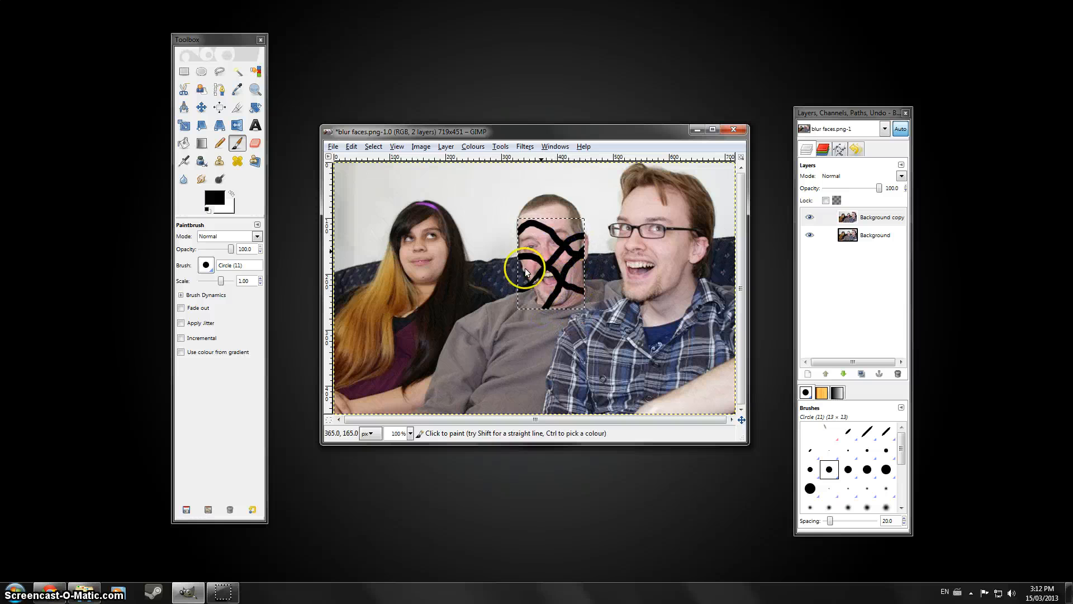
mouse_move(526, 272)
left_mouse_down()
mouse_move(589, 259)
mouse_move(556, 244)
left_mouse_up()
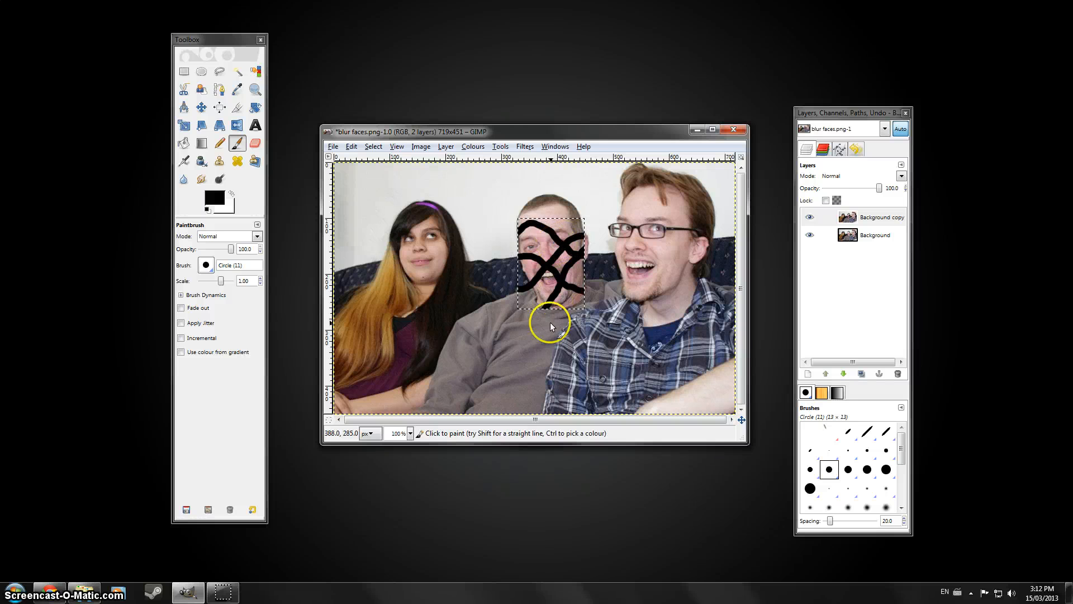
Step: Undo the black paint strokes on the middle man's face
key("ctrl+z")
key("ctrl+z")
key("ctrl+z")
key("ctrl+z")
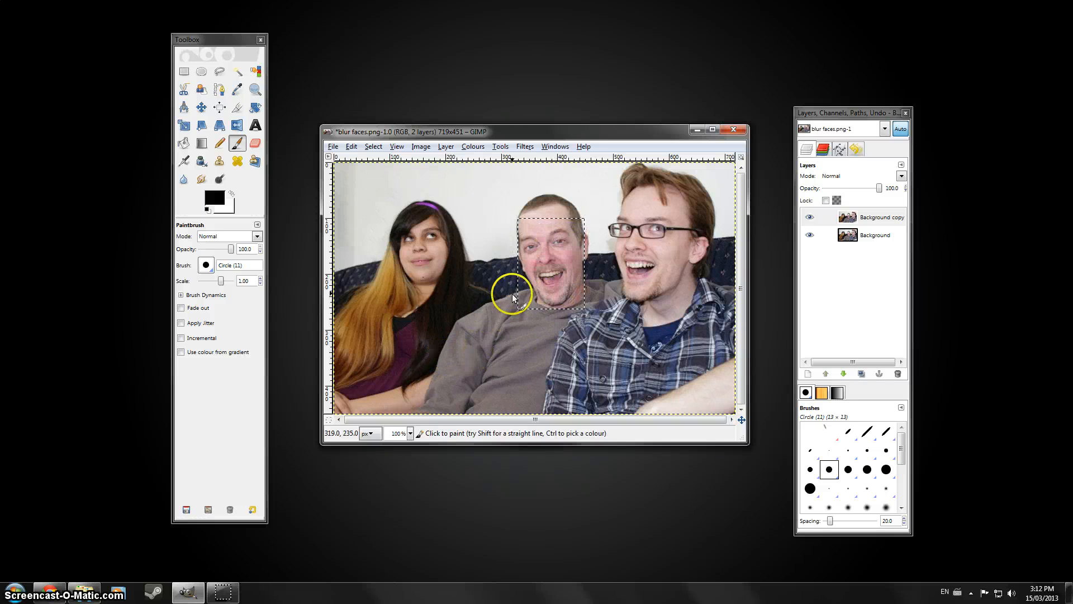
Step: Replace the rectangular selection with an elliptical one about 129 × 168 px around the middle man's face
left_click(203, 73)
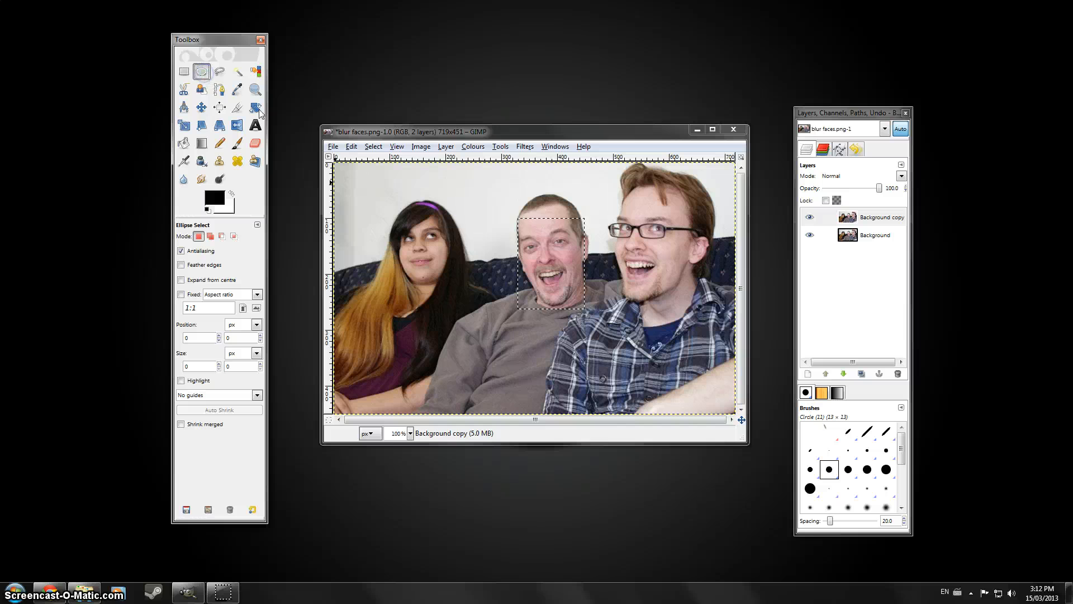
left_click(485, 223)
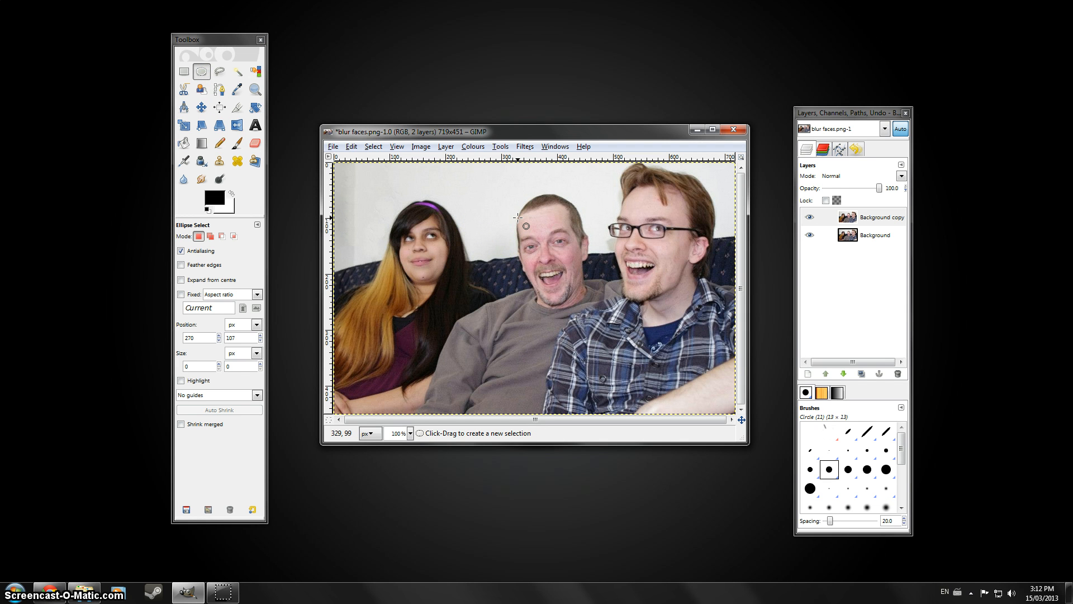
left_click(518, 214)
left_click_drag(518, 214, 590, 305)
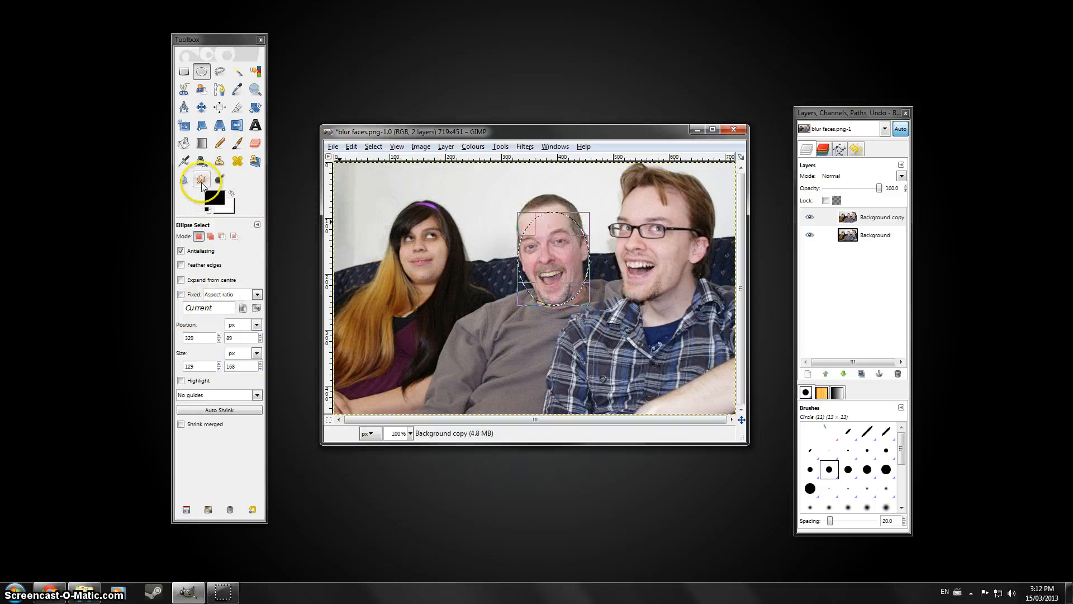
Step: Blur the middle man's face inside the elliptical selection with a Circle (19) brush at scale 10.00 and rate 100, and clear the selection
left_click(186, 179)
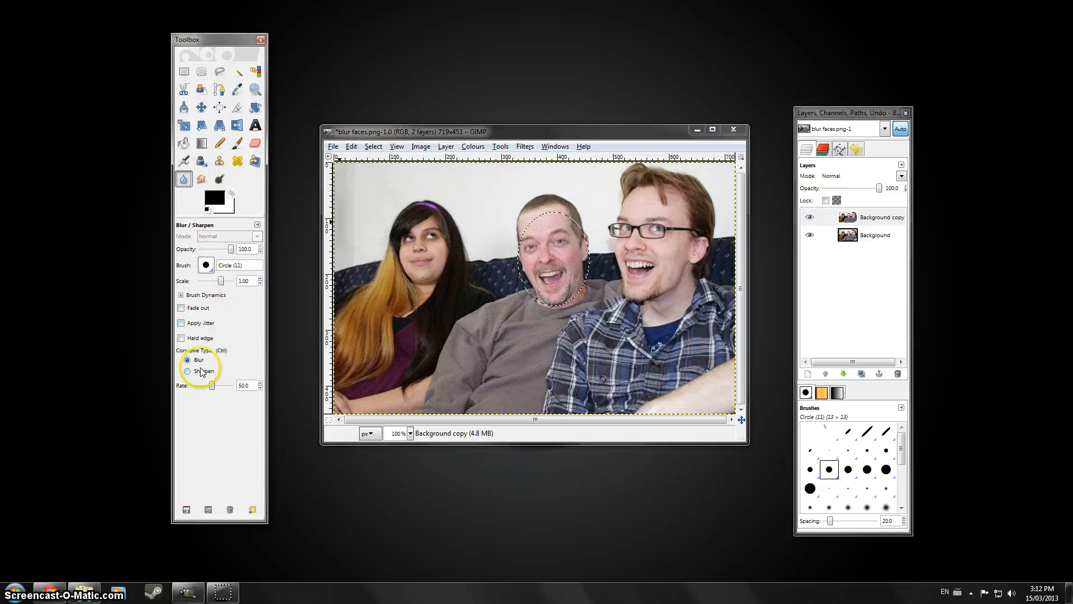
left_click_drag(211, 388, 233, 392)
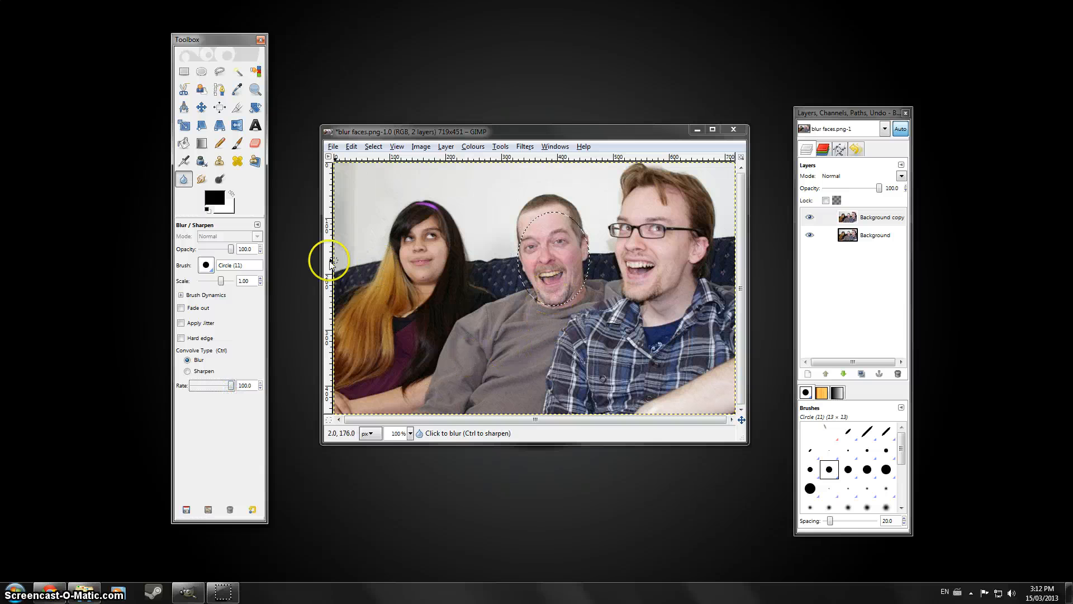
left_click(206, 266)
left_click(250, 312)
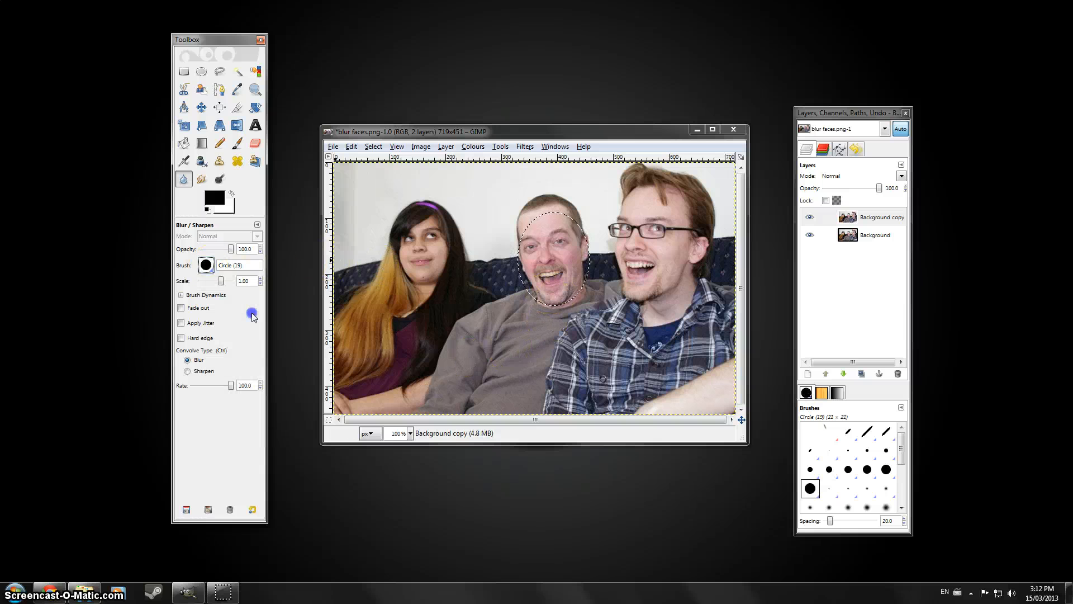
left_click_drag(564, 311, 568, 304)
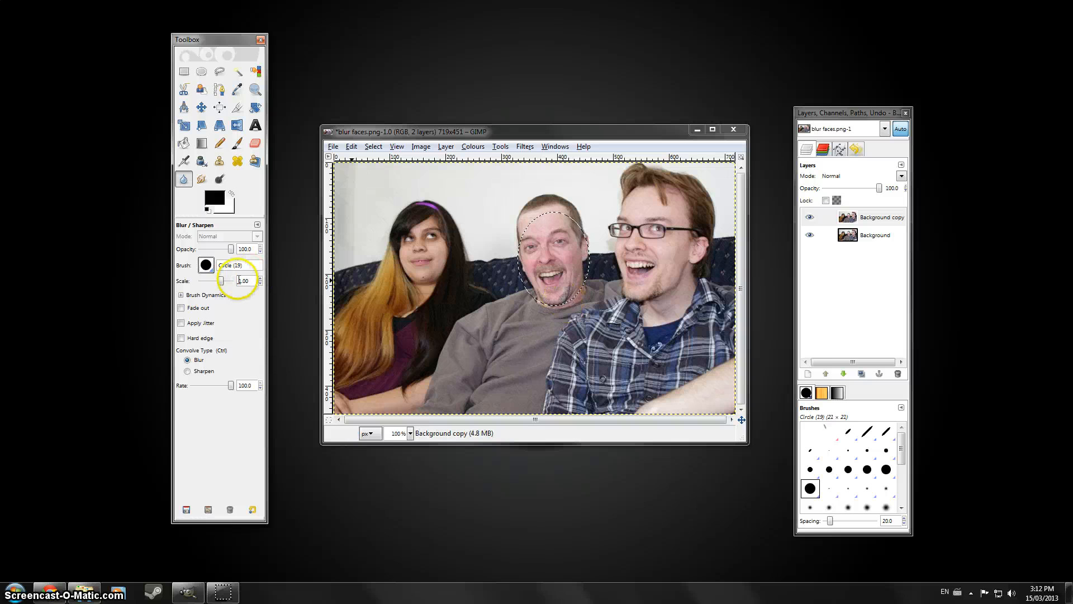
left_click_drag(222, 281, 239, 283)
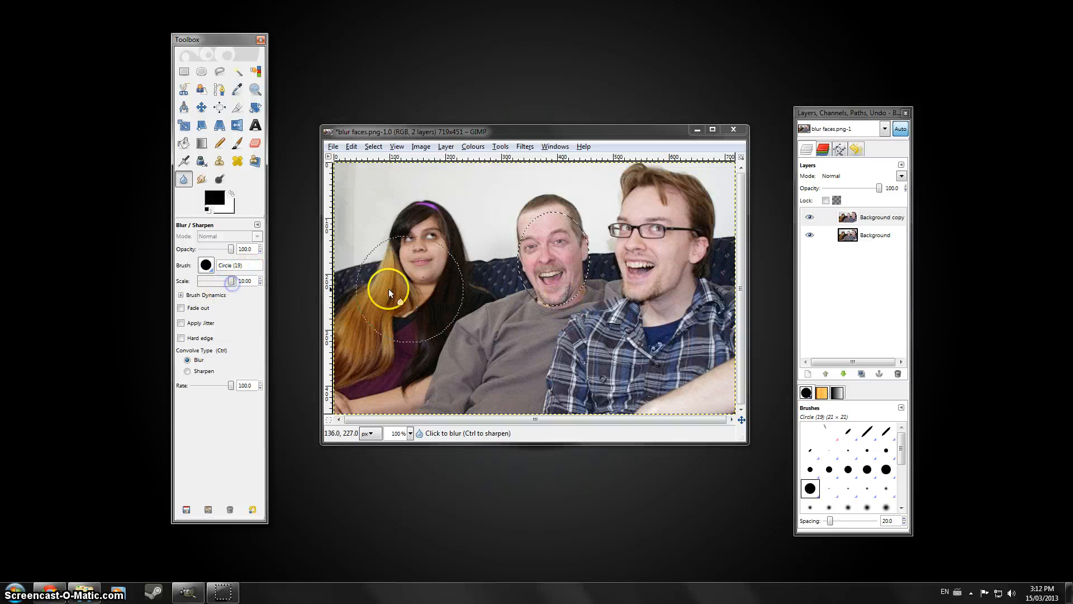
mouse_move(531, 260)
left_mouse_down()
mouse_move(499, 250)
mouse_move(610, 267)
mouse_move(621, 237)
mouse_move(526, 276)
mouse_move(514, 262)
mouse_move(582, 251)
left_mouse_up()
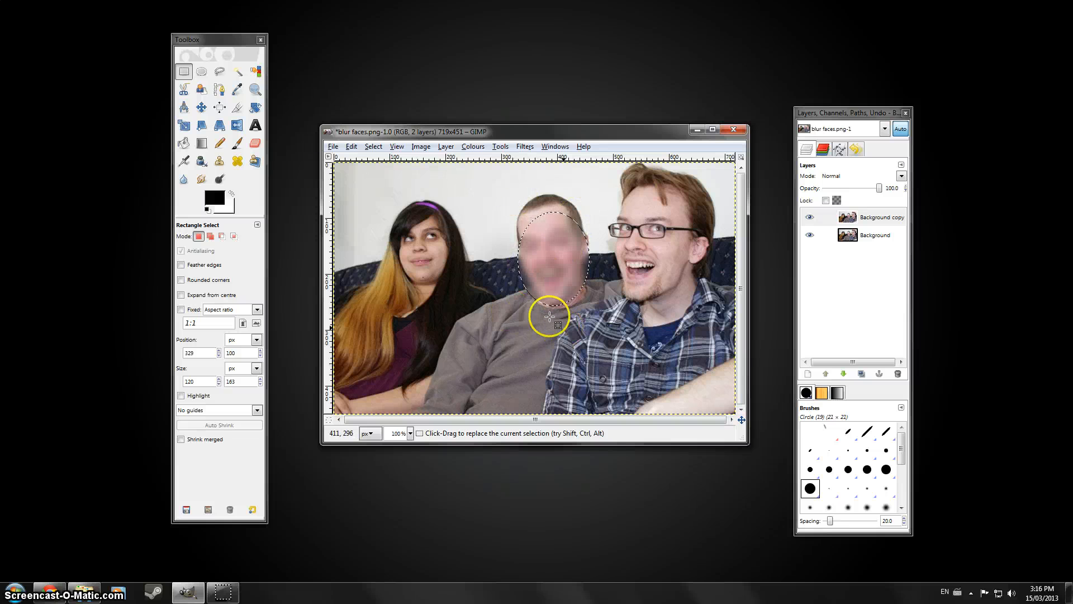
left_click(453, 258)
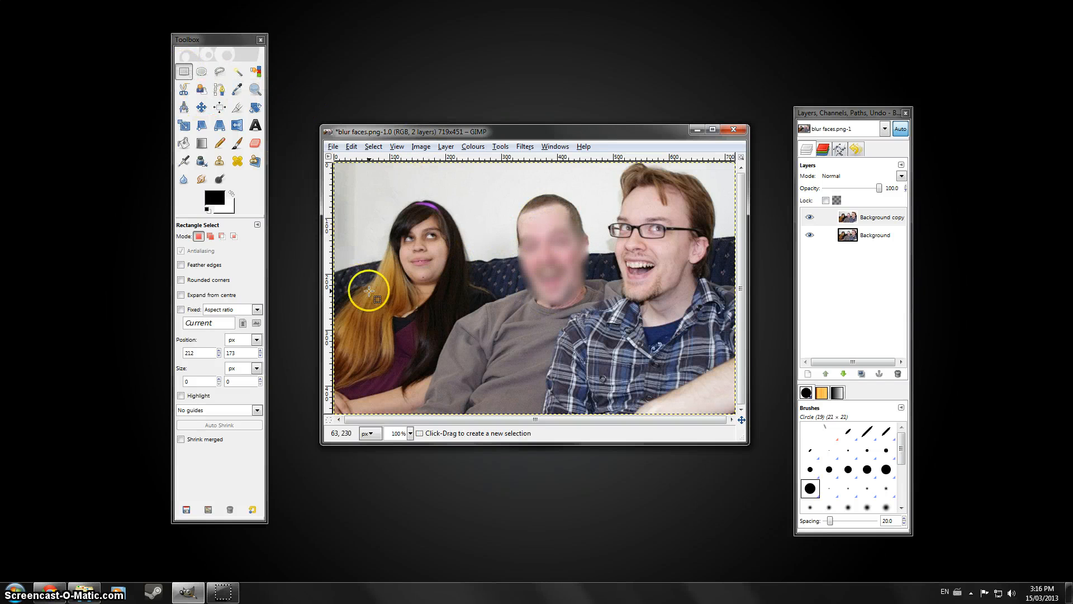
Step: Blur the faces of the woman and the man with glasses freehand, using the blur brush at scale 4.02
left_click(183, 179)
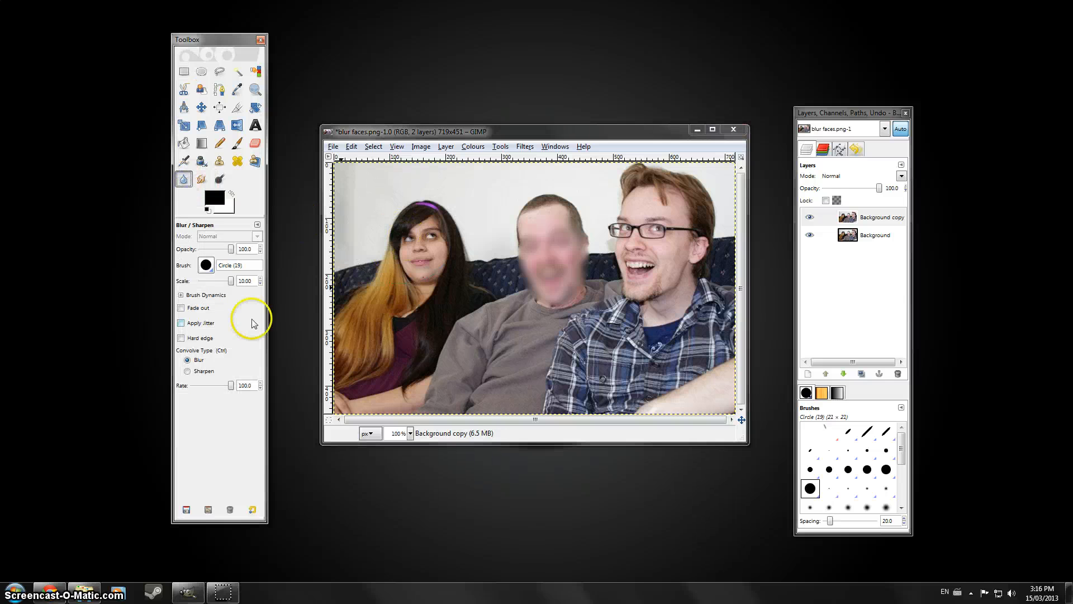
mouse_move(246, 281)
left_mouse_down()
mouse_move(216, 283)
mouse_move(406, 246)
mouse_move(227, 280)
left_mouse_up()
left_click(203, 281)
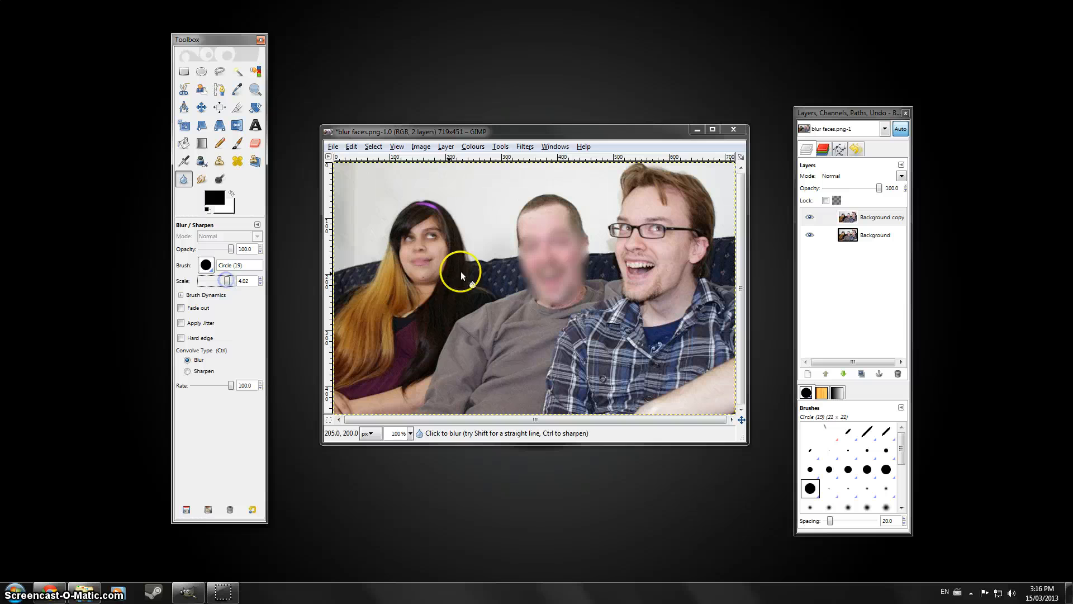
left_click_drag(427, 236, 424, 241)
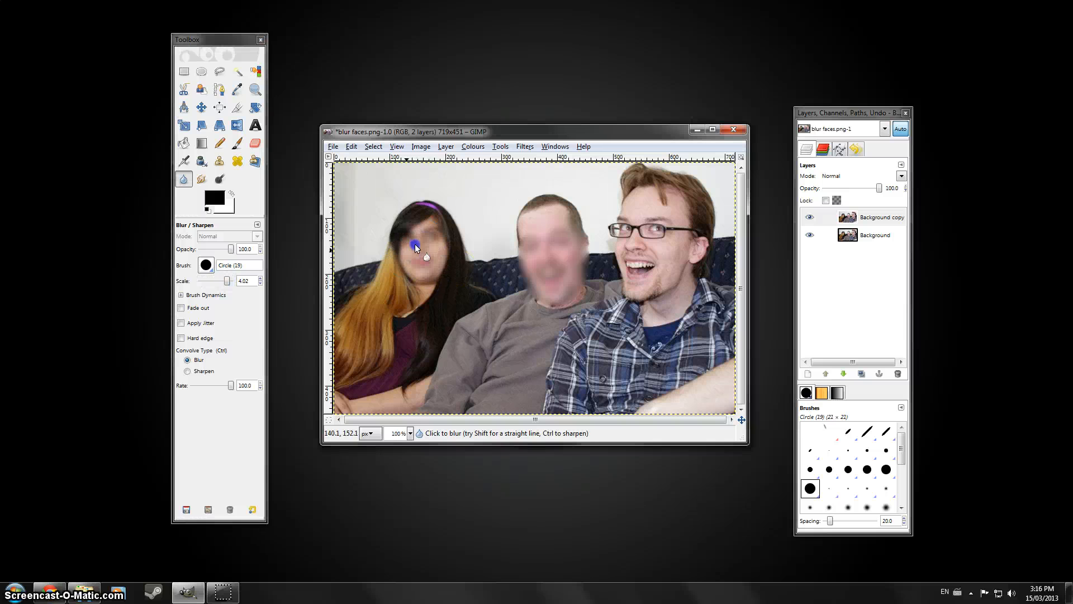
left_click(641, 258)
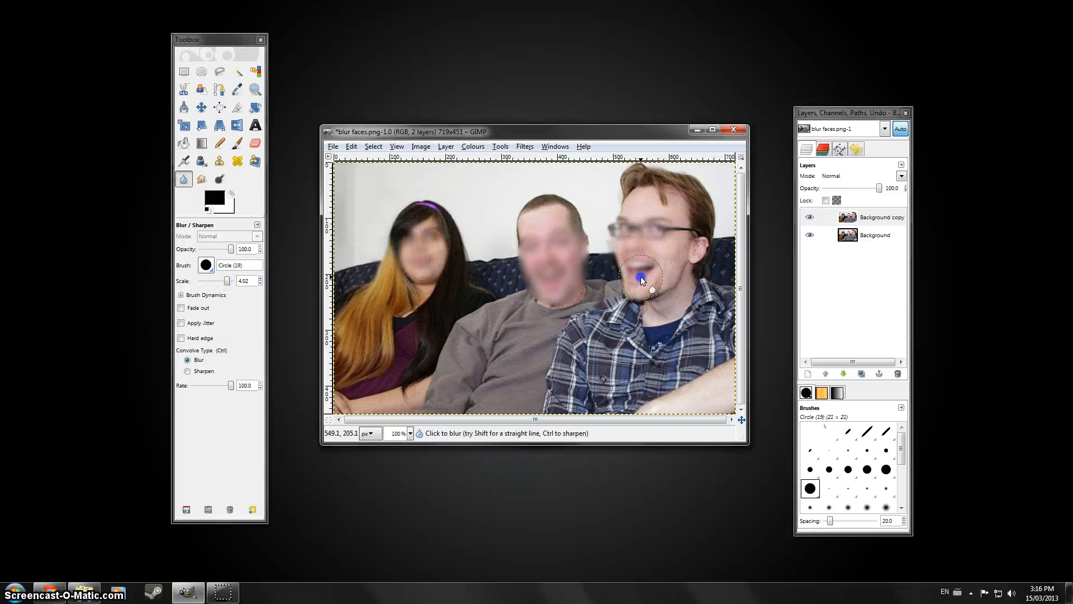
mouse_move(641, 277)
left_mouse_down()
mouse_move(665, 246)
mouse_move(653, 202)
left_mouse_up()
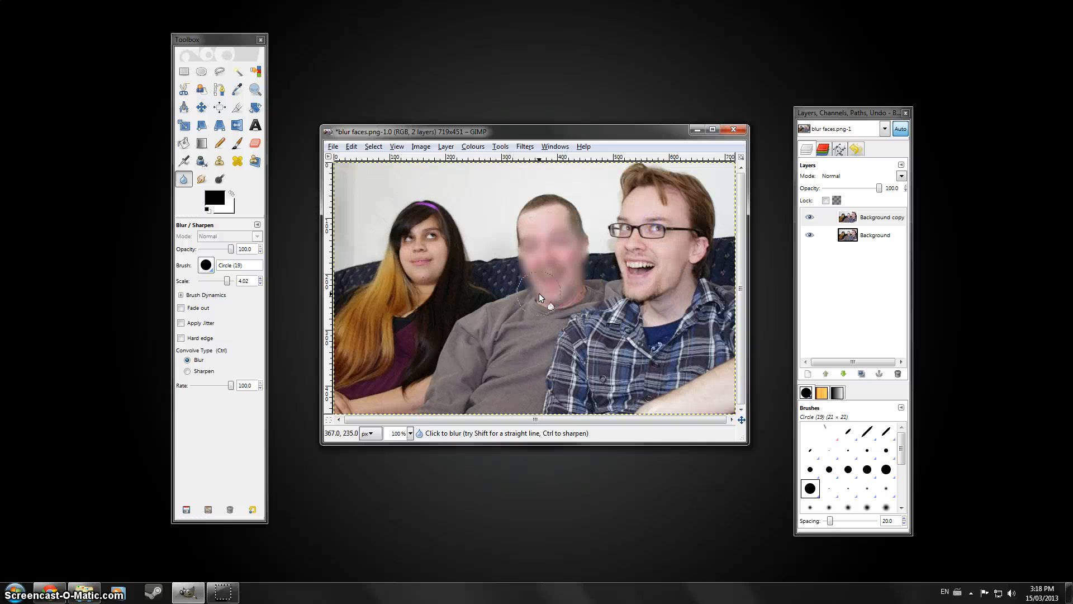
left_click(546, 314)
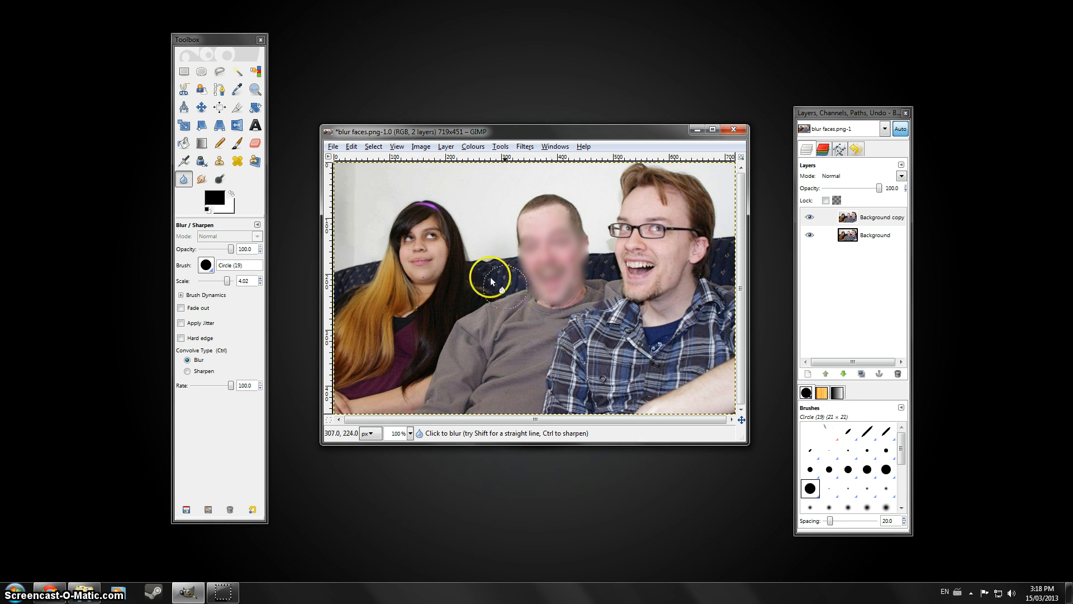
left_click(184, 71)
left_click(202, 71)
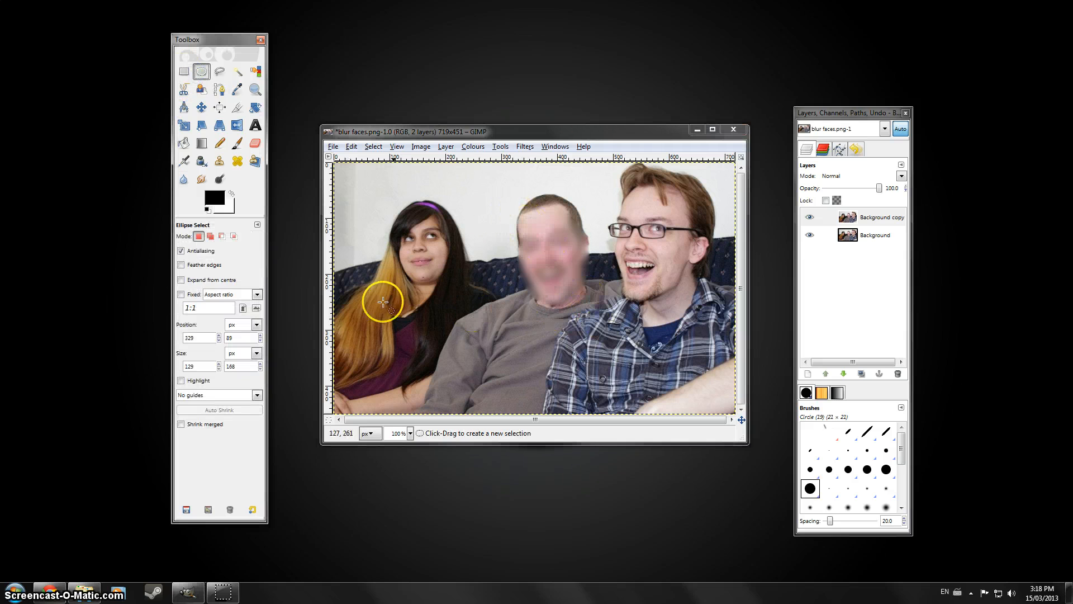
left_click(184, 179)
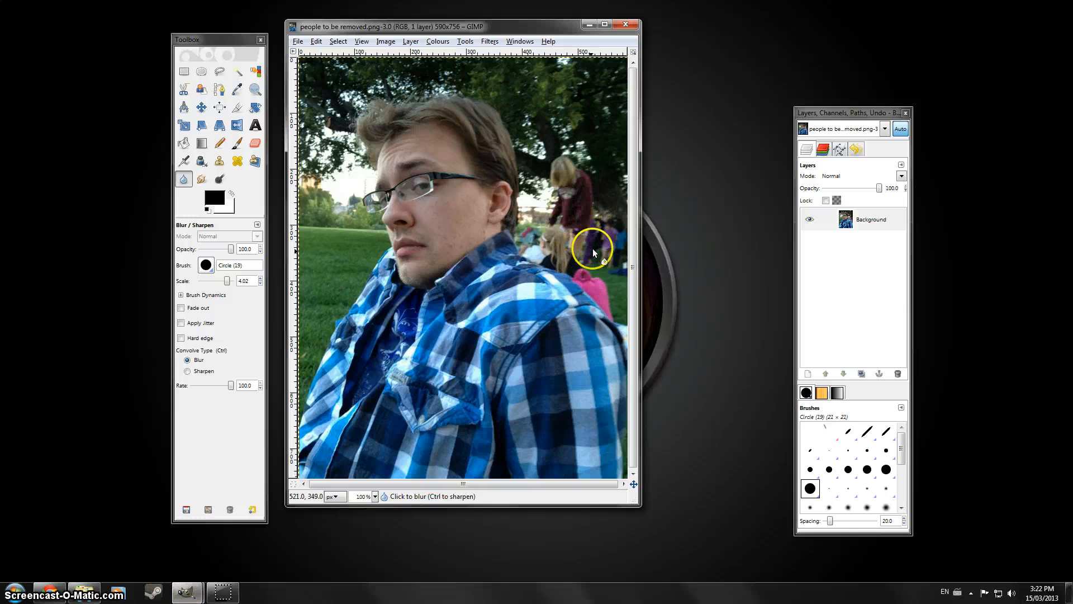
Step: Compare people removed.png with people to be removed.png, minimizing the edited version and repositioning the unedited image's window
mouse_move(189, 598)
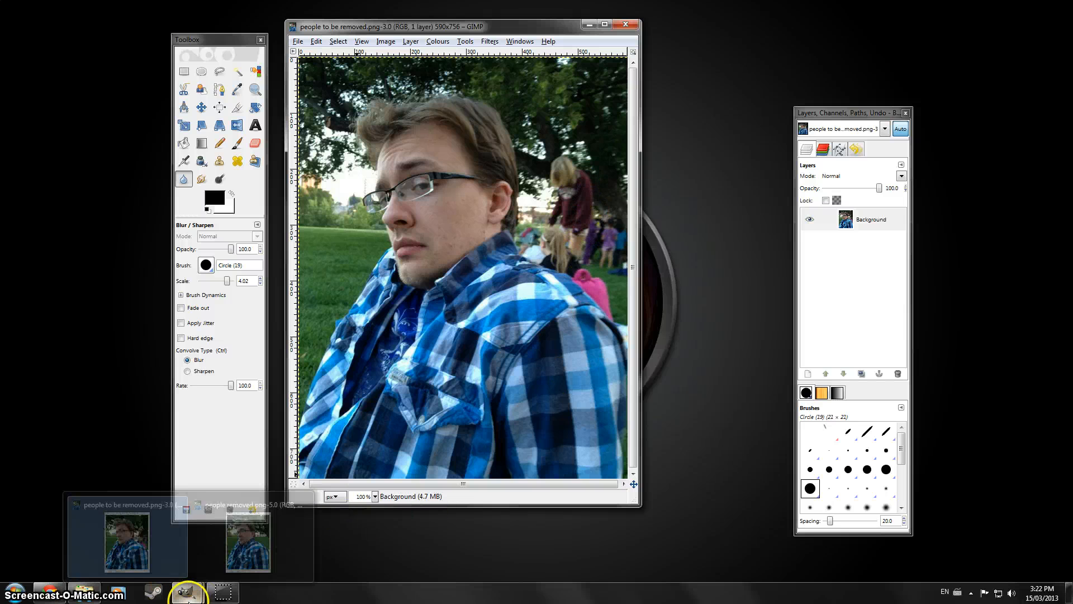
left_click(256, 551)
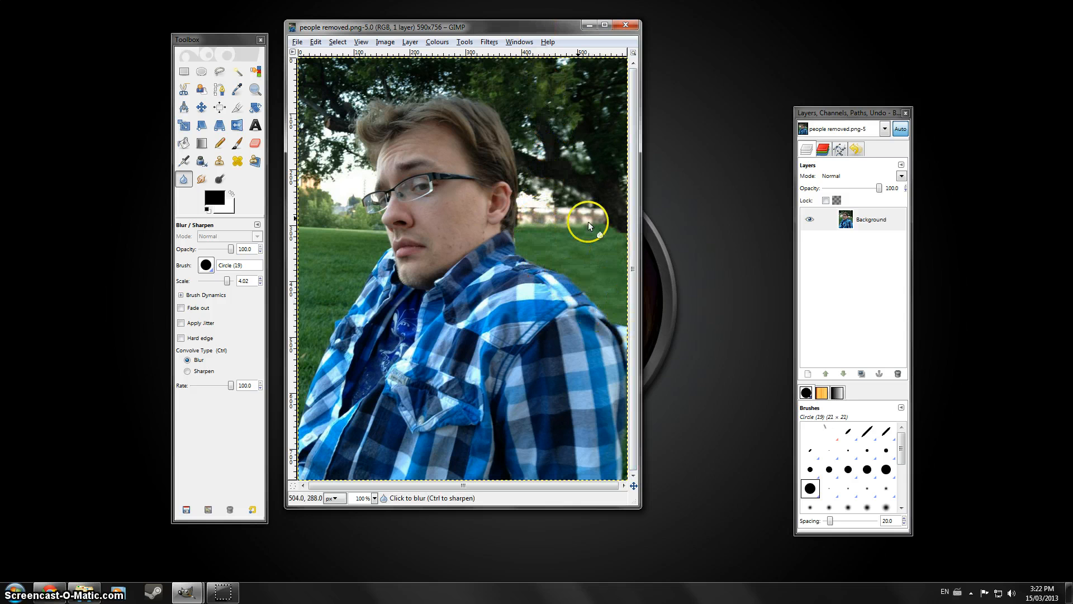
left_click_drag(487, 27, 577, 80)
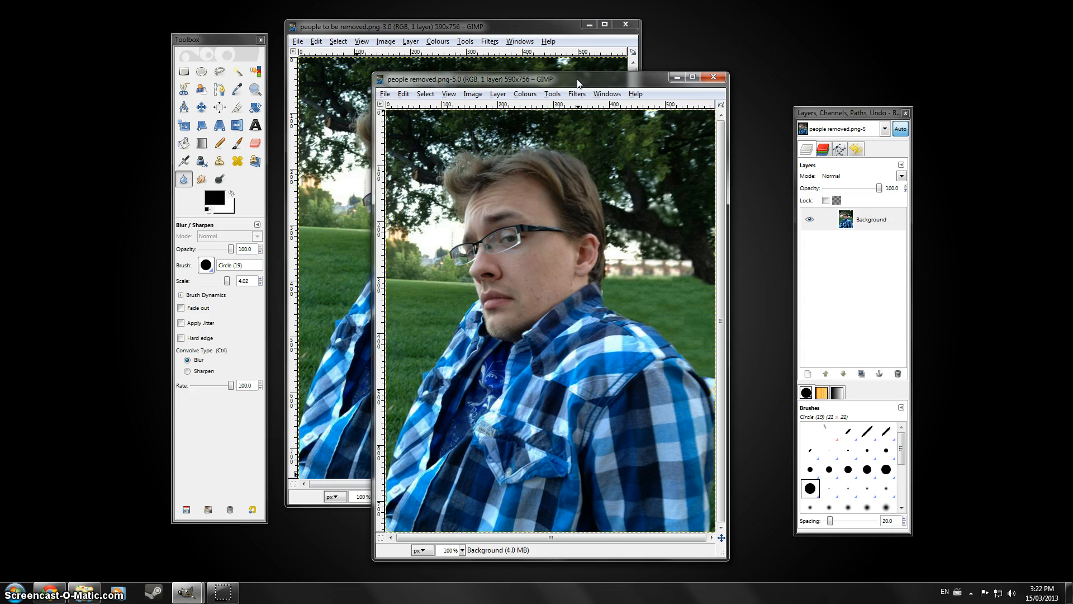
left_click(677, 77)
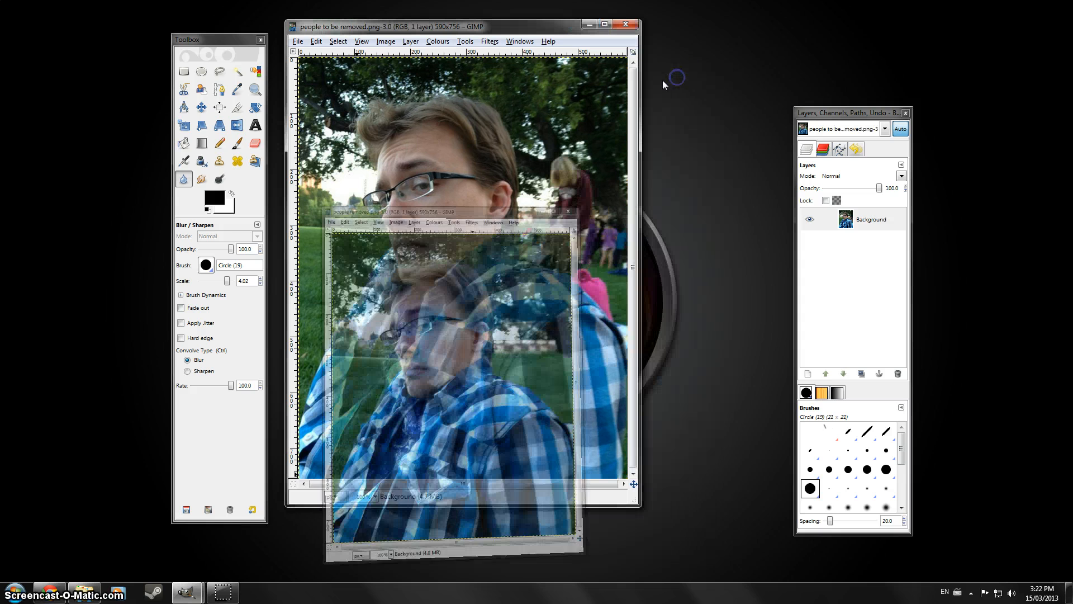
left_click_drag(553, 35, 592, 49)
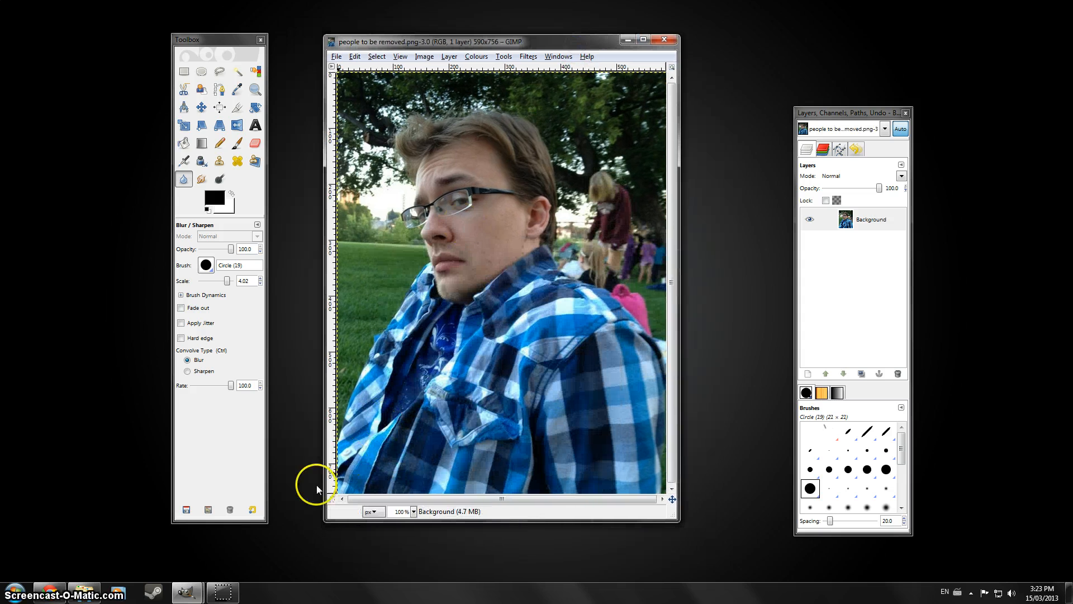
mouse_move(222, 597)
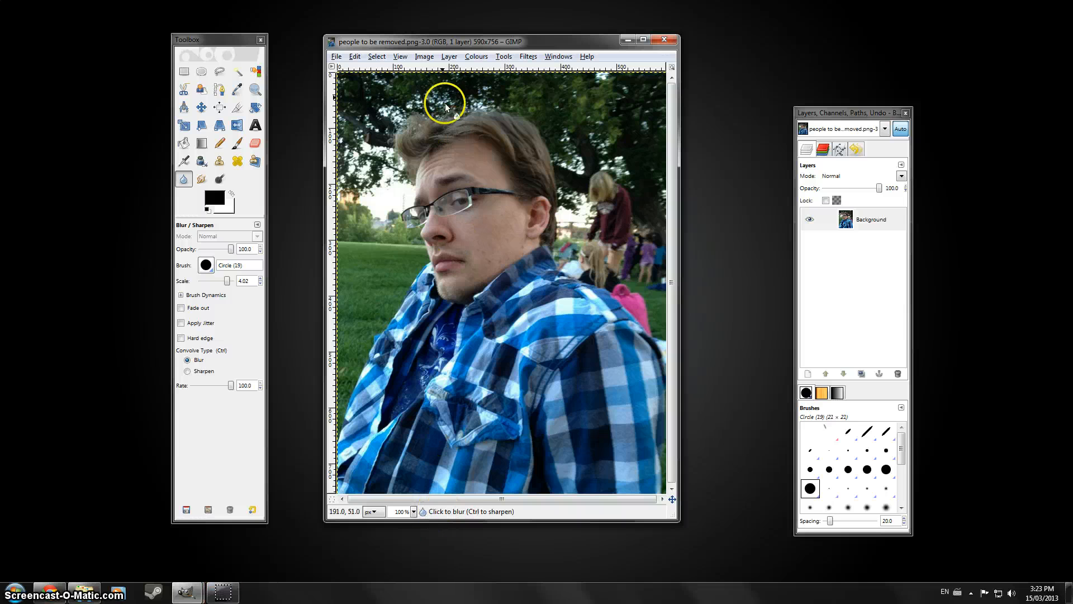
Step: Reposition and enlarge the image window, and duplicate the Background layer of people to be removed.png
left_click_drag(429, 45, 395, 19)
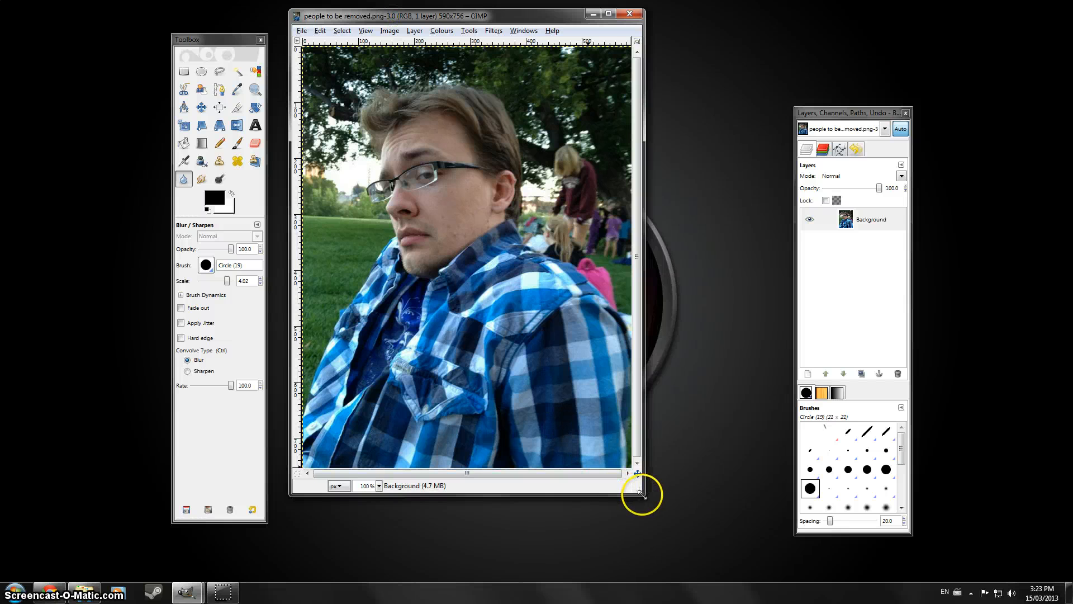
left_click_drag(639, 496, 773, 568)
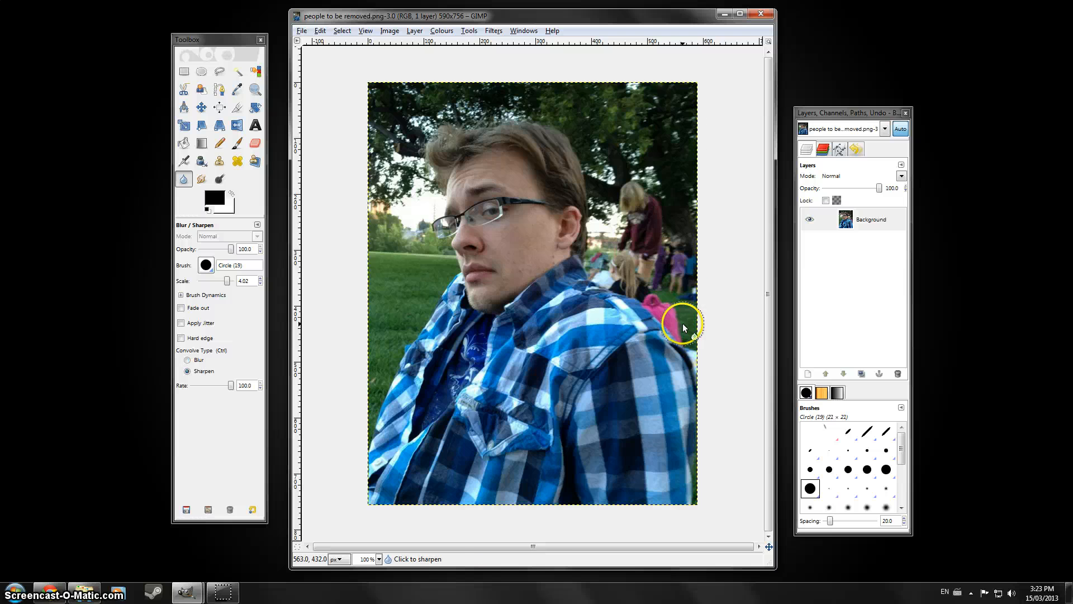
scroll(683, 323, "up", 4)
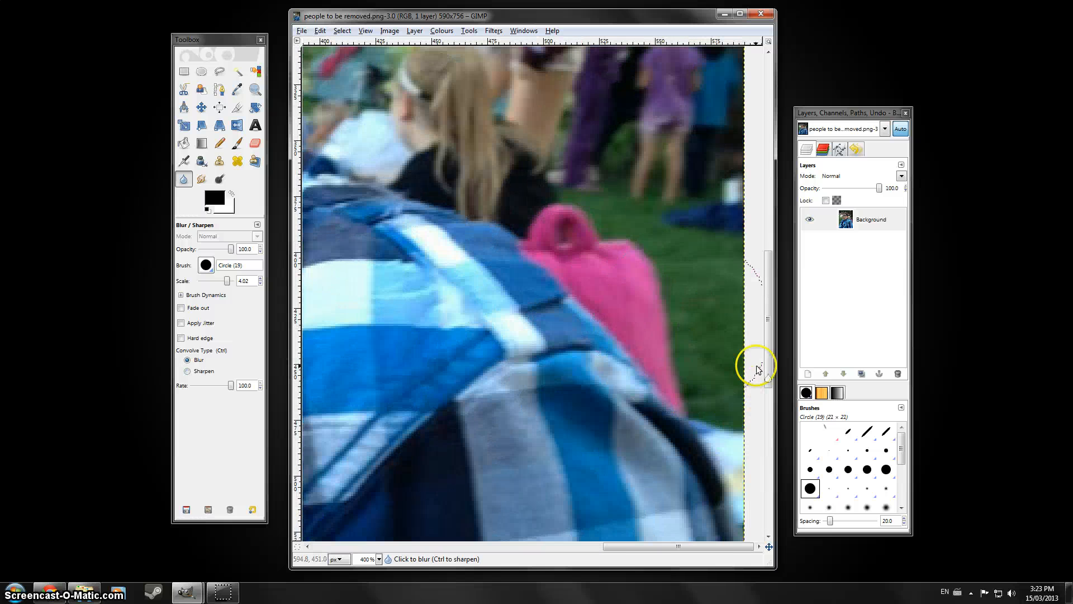
left_click_drag(768, 361, 767, 345)
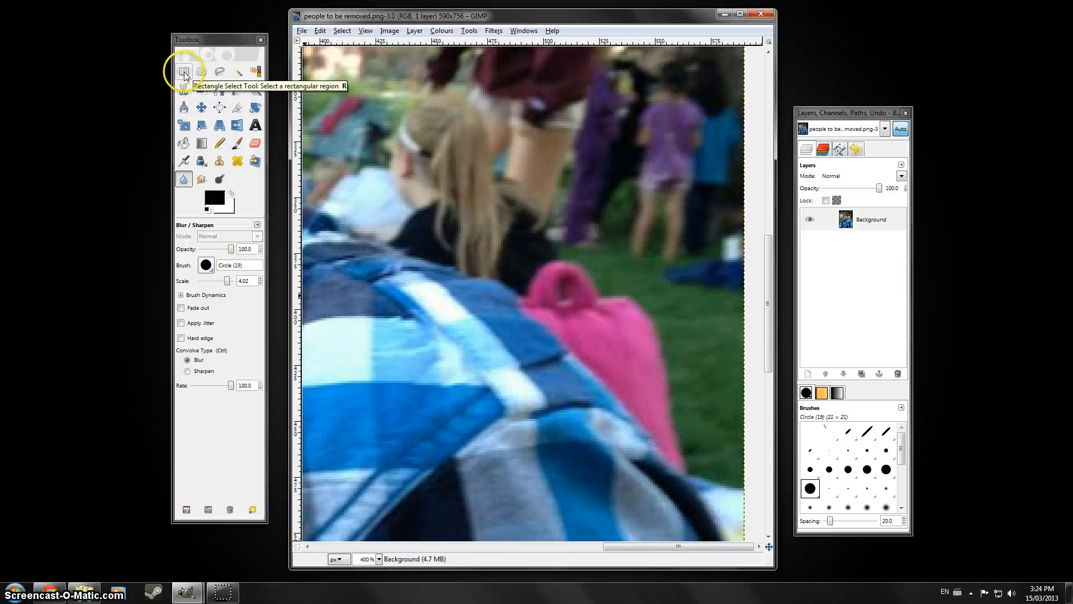
left_click(872, 219)
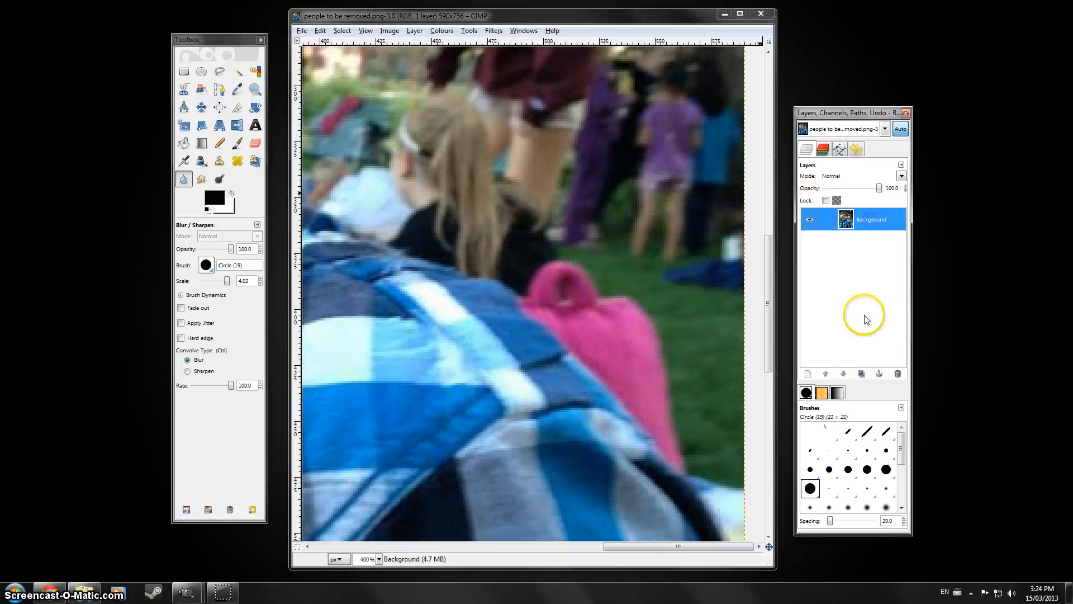
left_click(863, 374)
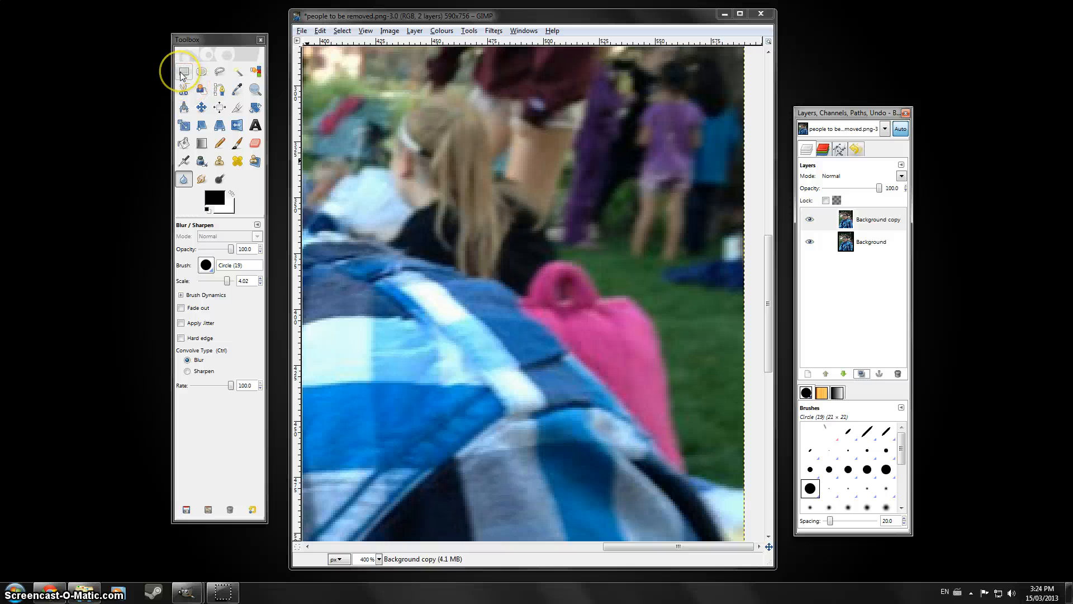
Step: Outline a patch of clean grass beside the pink bag with a closed polygonal Free Select selection
left_click(219, 72)
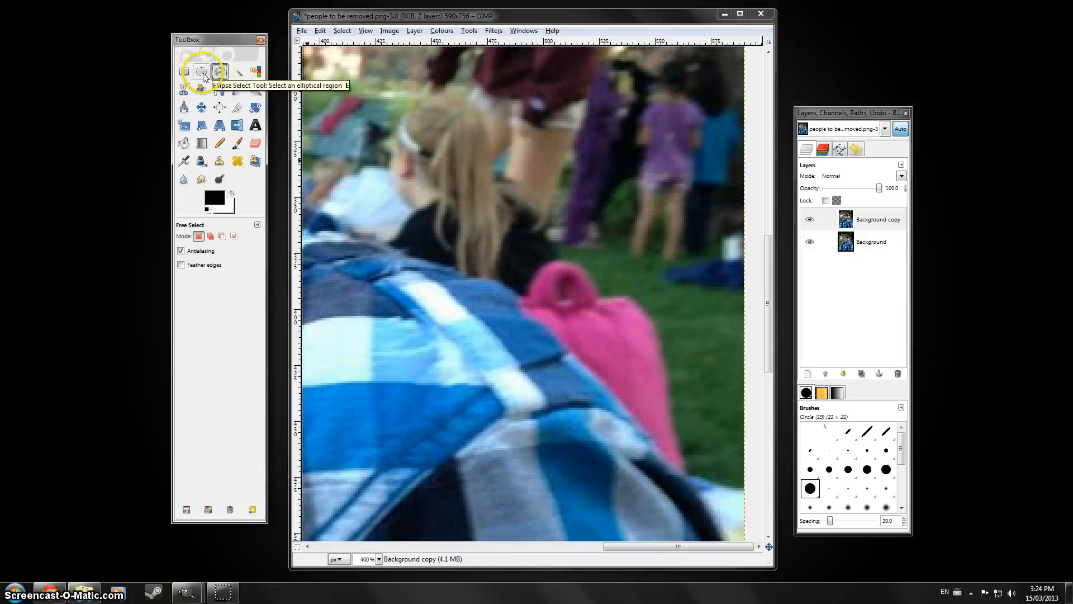
left_click(671, 337)
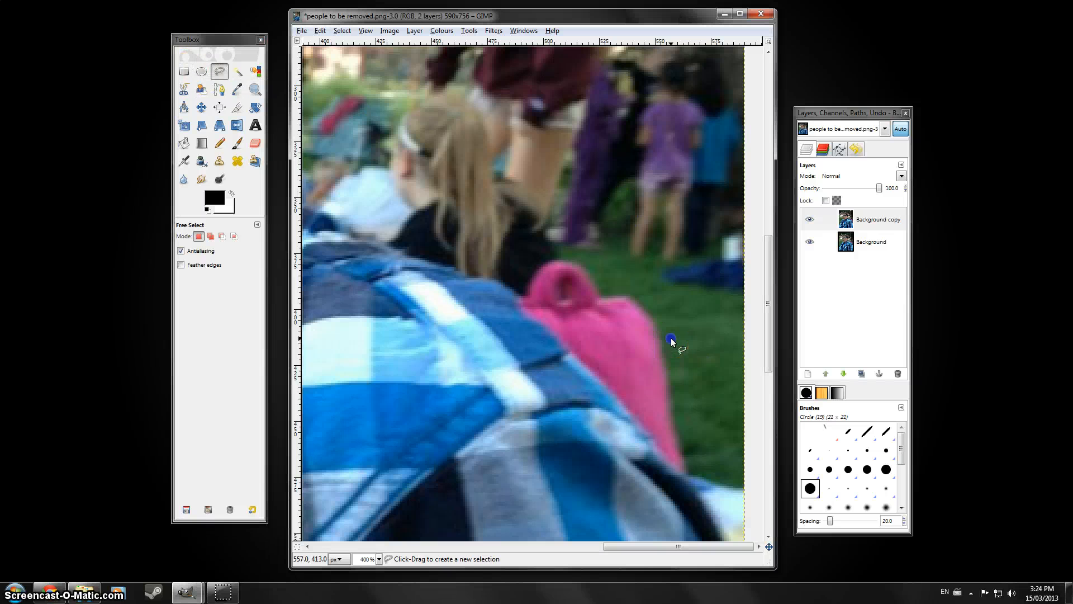
left_click(680, 393)
left_click(686, 438)
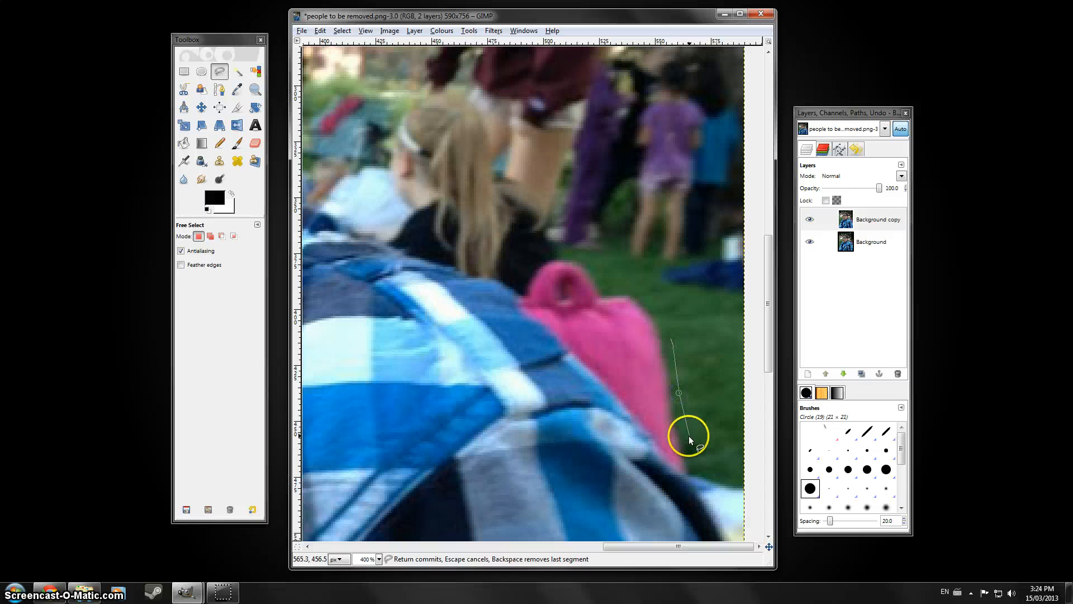
left_click(692, 463)
left_click(732, 480)
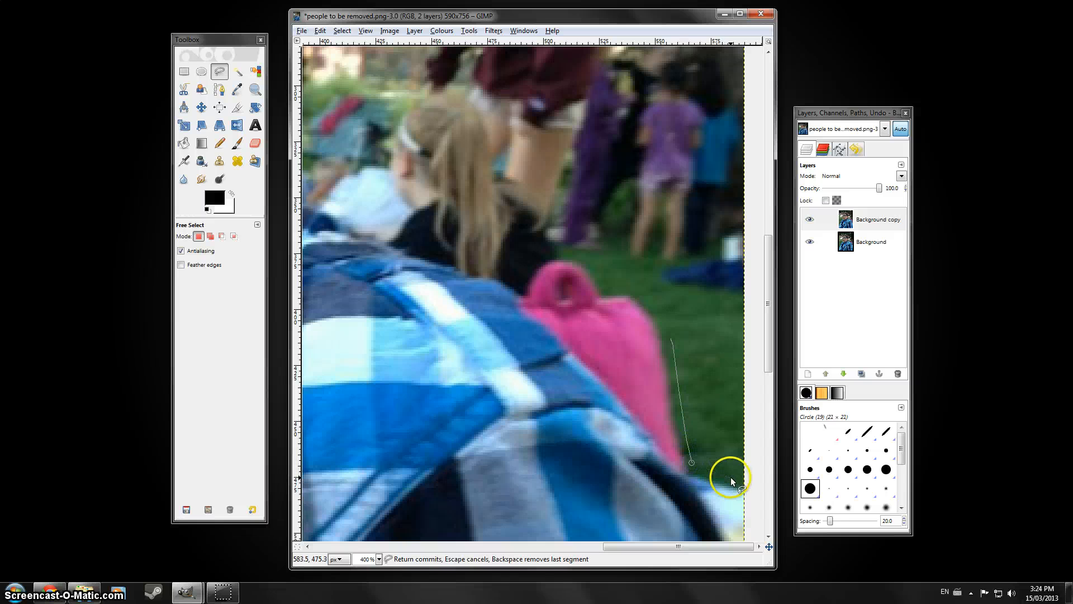
left_click(738, 442)
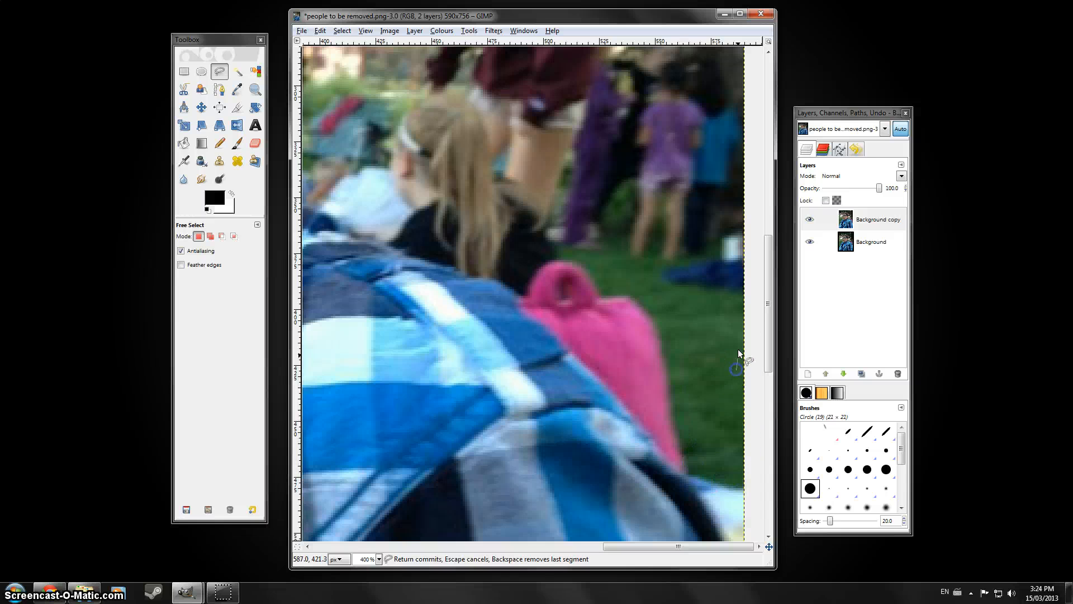
left_click(732, 323)
left_click(700, 309)
left_click(671, 321)
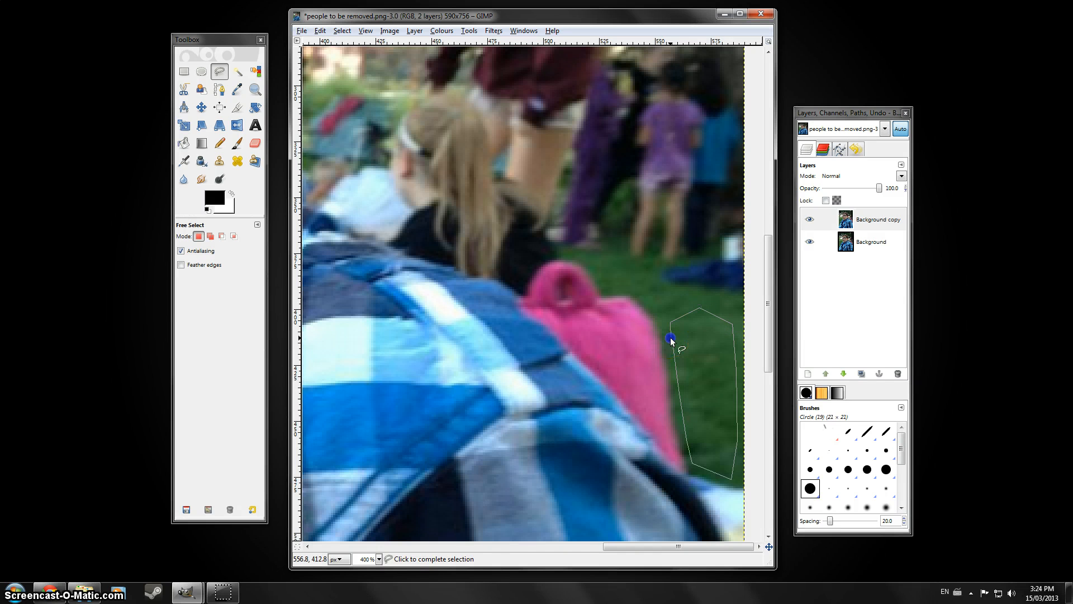
left_click(670, 340)
left_click(703, 392)
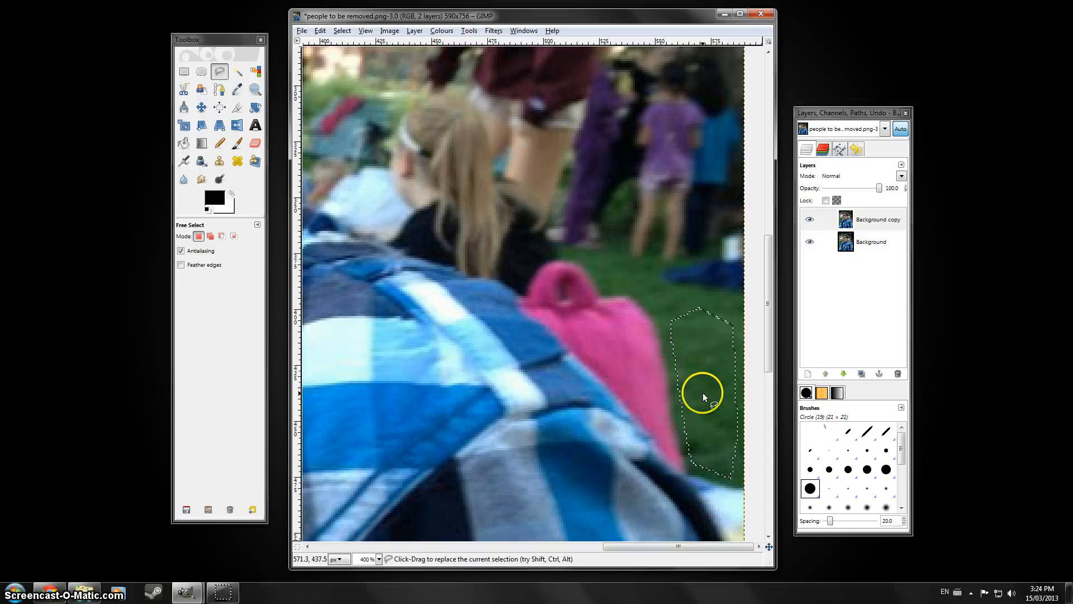
Step: Copy the selected grass patch, paste it over the outer edge of the pink bag, and anchor it
key("ctrl")
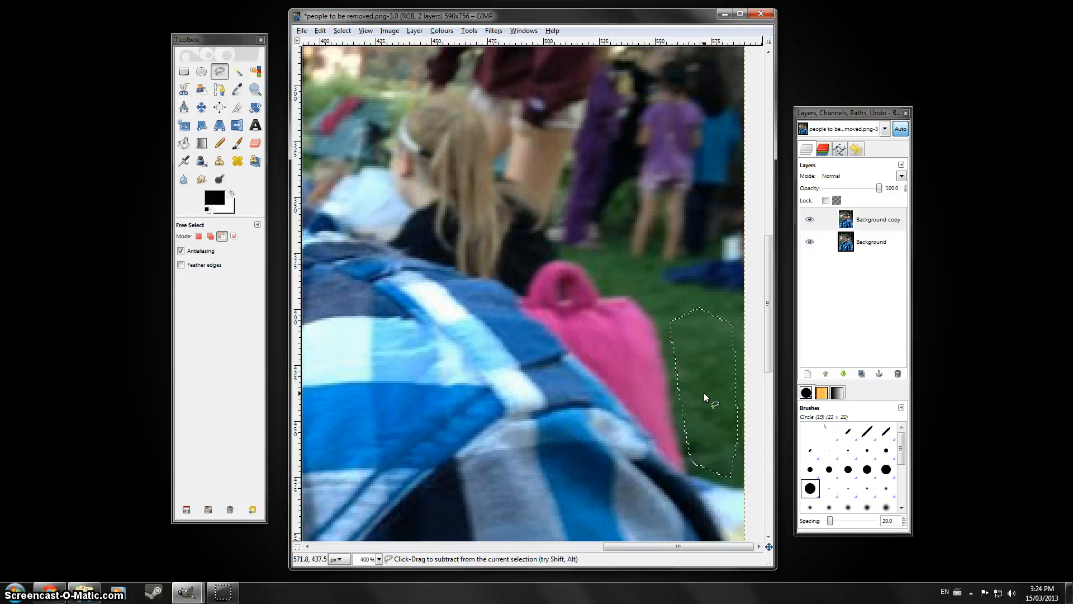
key("ctrl+c")
left_click_drag(704, 393, 707, 368)
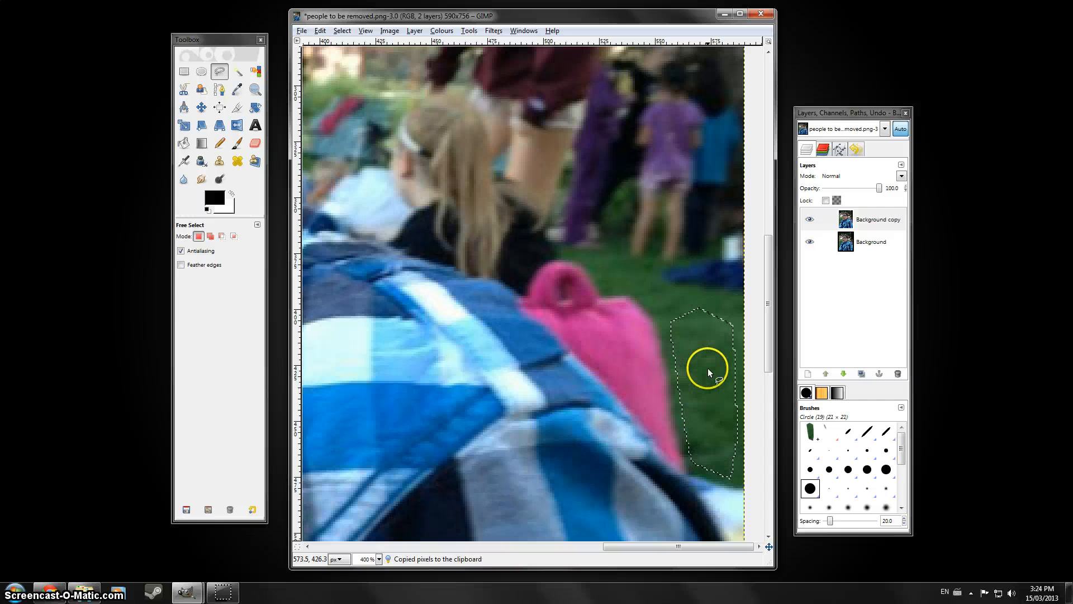
key("ctrl+v")
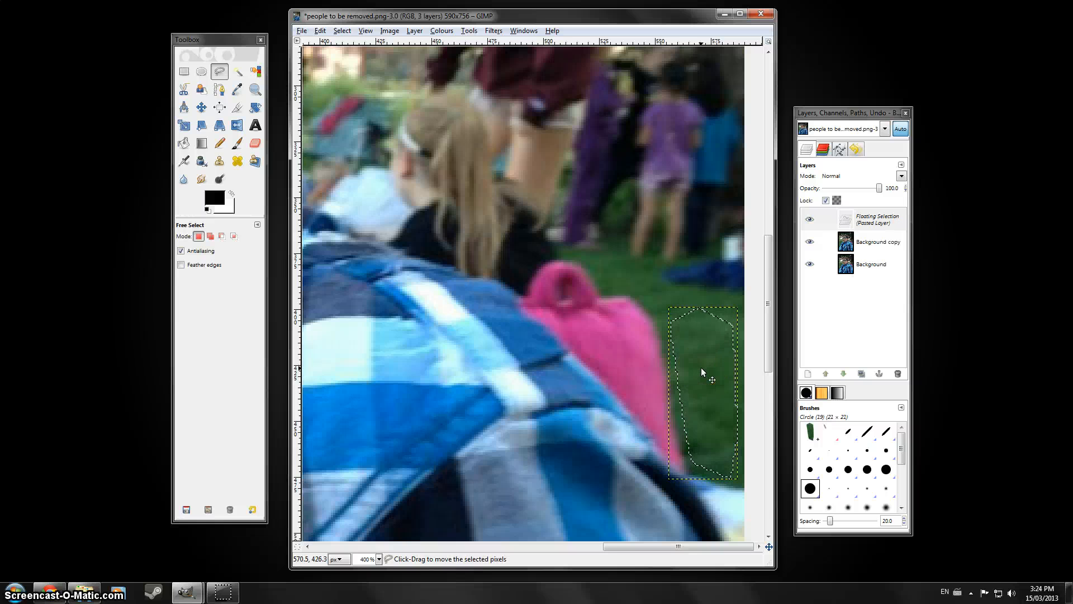
mouse_move(706, 375)
left_mouse_down()
mouse_move(658, 346)
mouse_move(660, 330)
mouse_move(649, 335)
mouse_move(641, 318)
mouse_move(650, 327)
left_mouse_up()
left_click(708, 360)
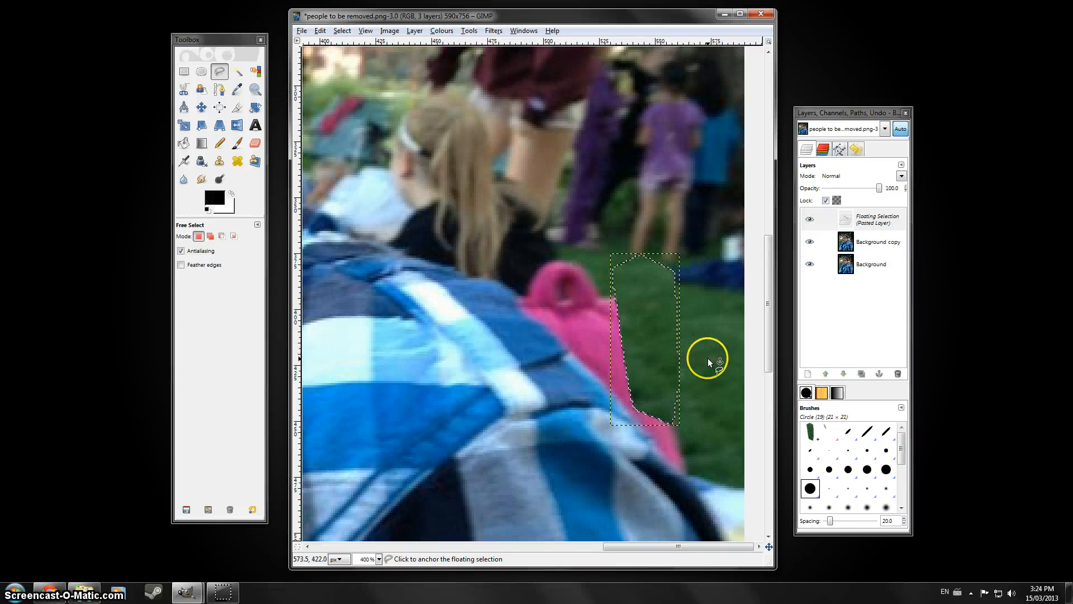
Step: Copy a 40 × 44 px rectangle of grass, paste it repeatedly over the pink bag and seated girl, and anchor the last patch
left_click(182, 72)
left_click_drag(642, 305, 731, 402)
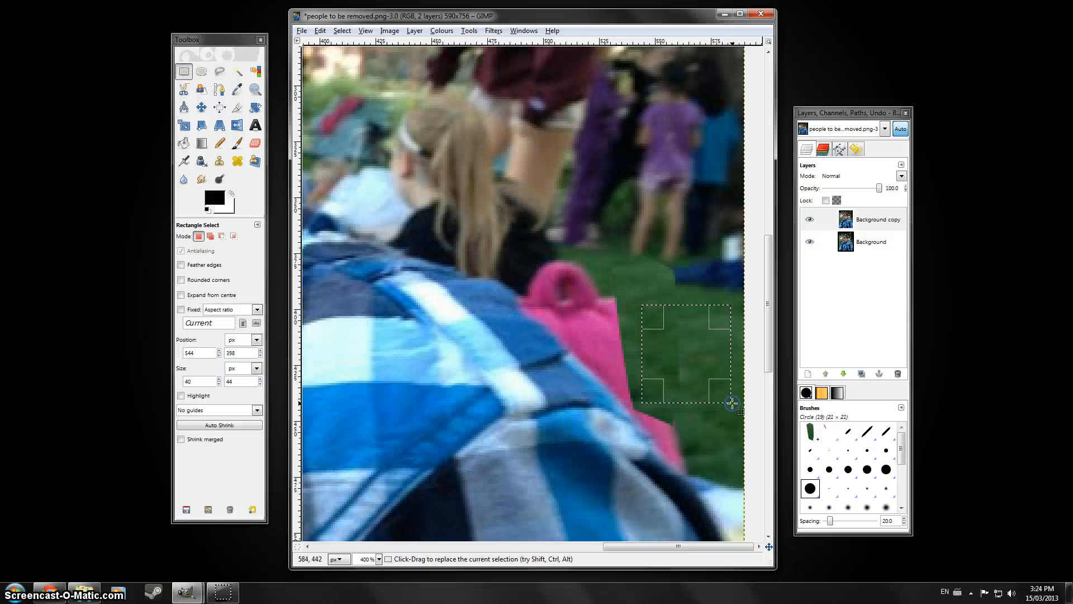
key("ctrl+c")
key("ctrl+v")
left_click_drag(695, 364, 634, 322)
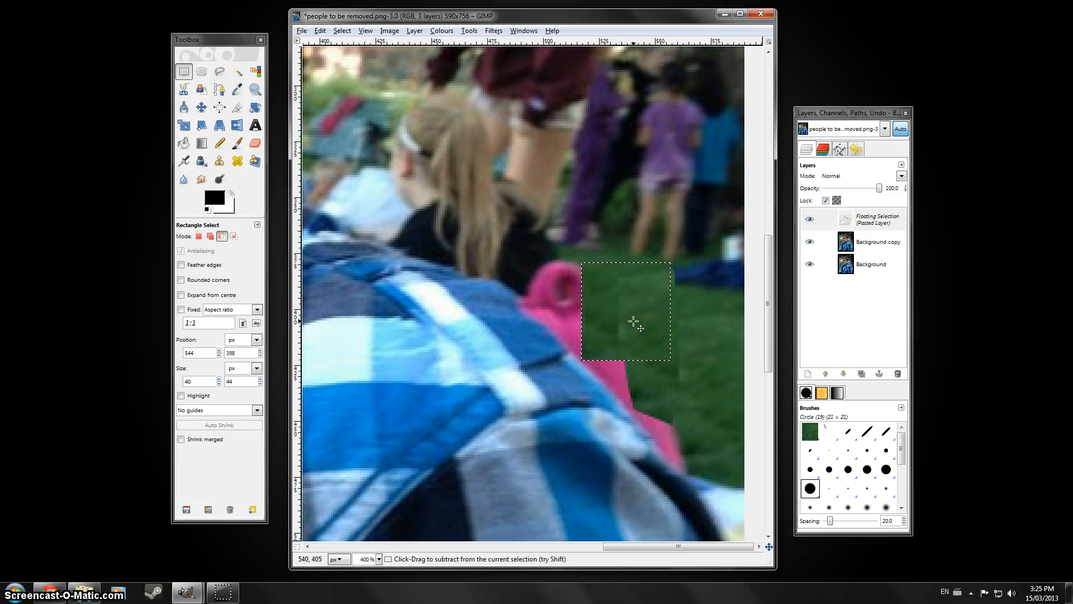
left_click_drag(632, 322, 387, 188)
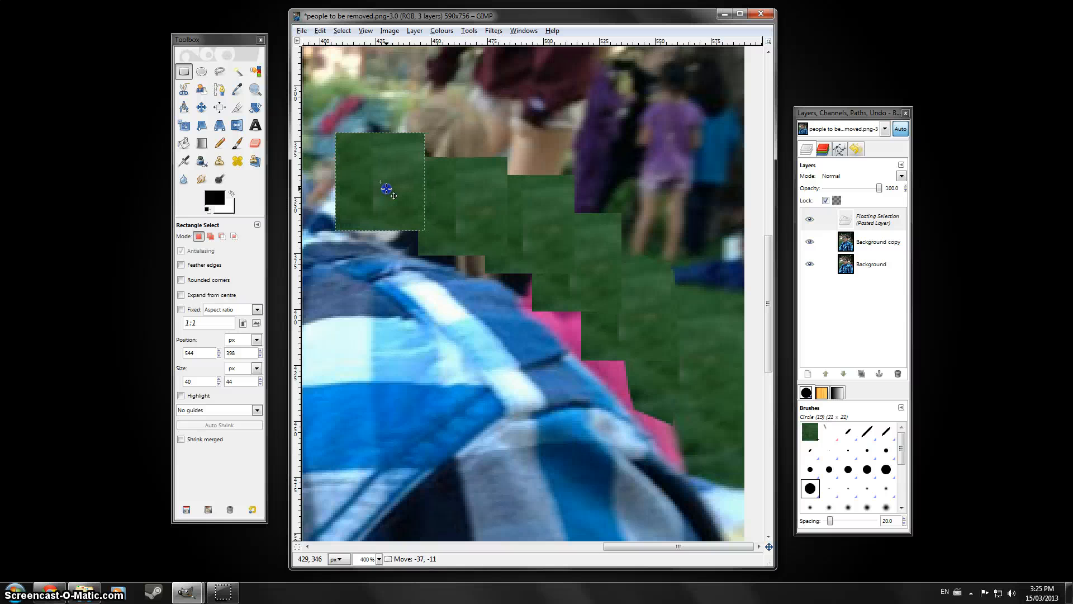
left_click(475, 220)
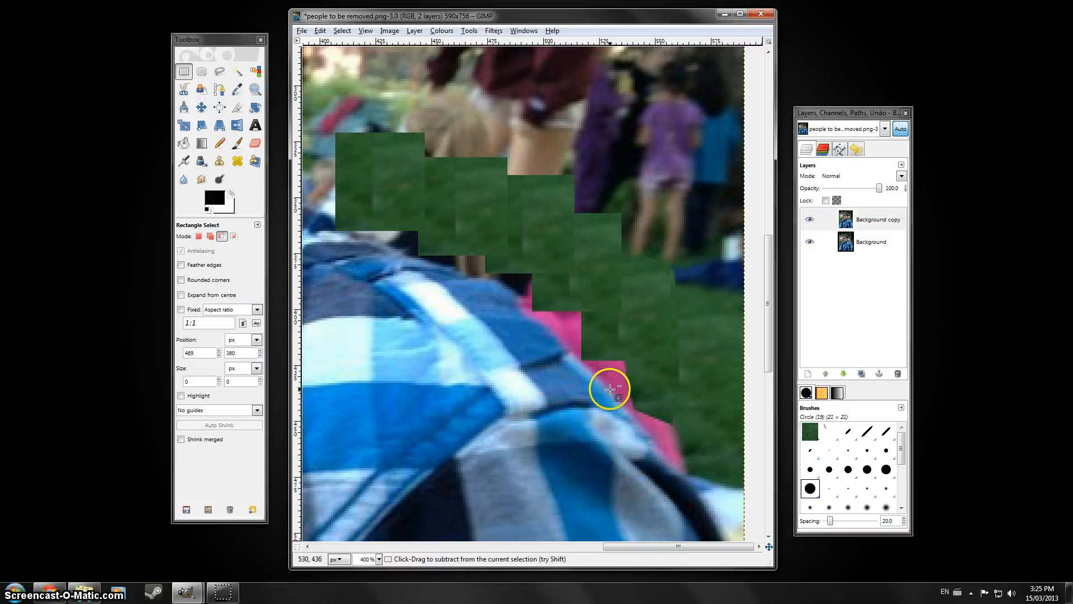
scroll(610, 389, "up", 3)
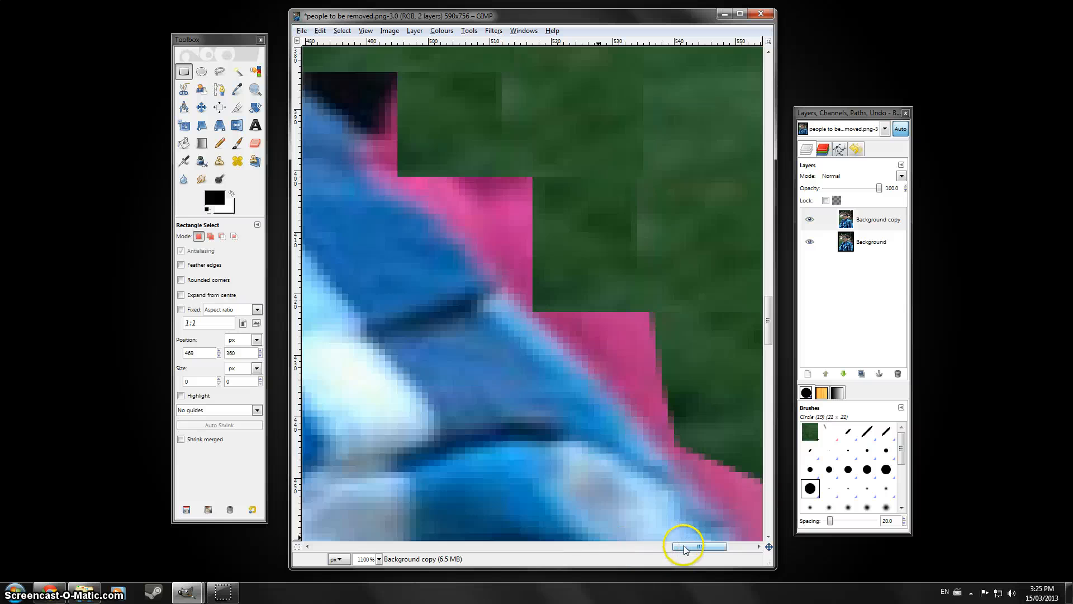
left_click_drag(690, 548, 730, 548)
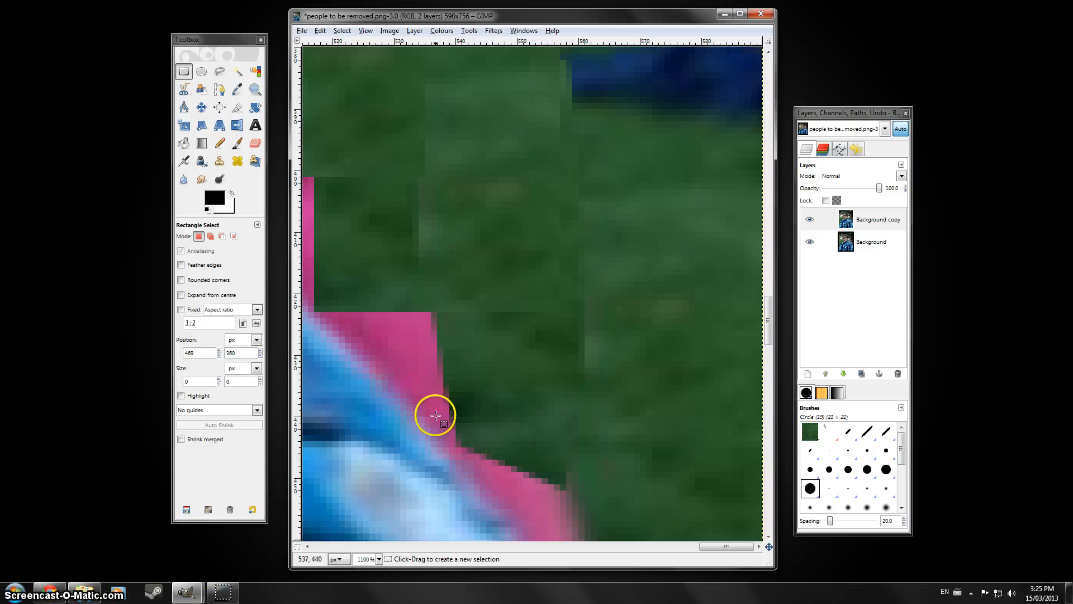
left_click_drag(431, 239, 555, 361)
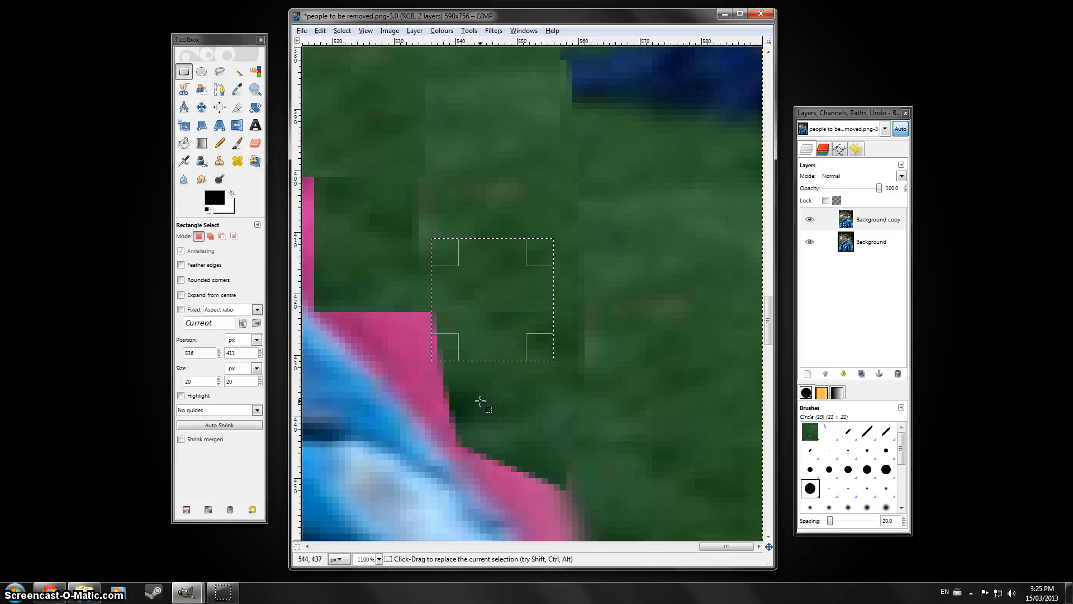
left_click(533, 408)
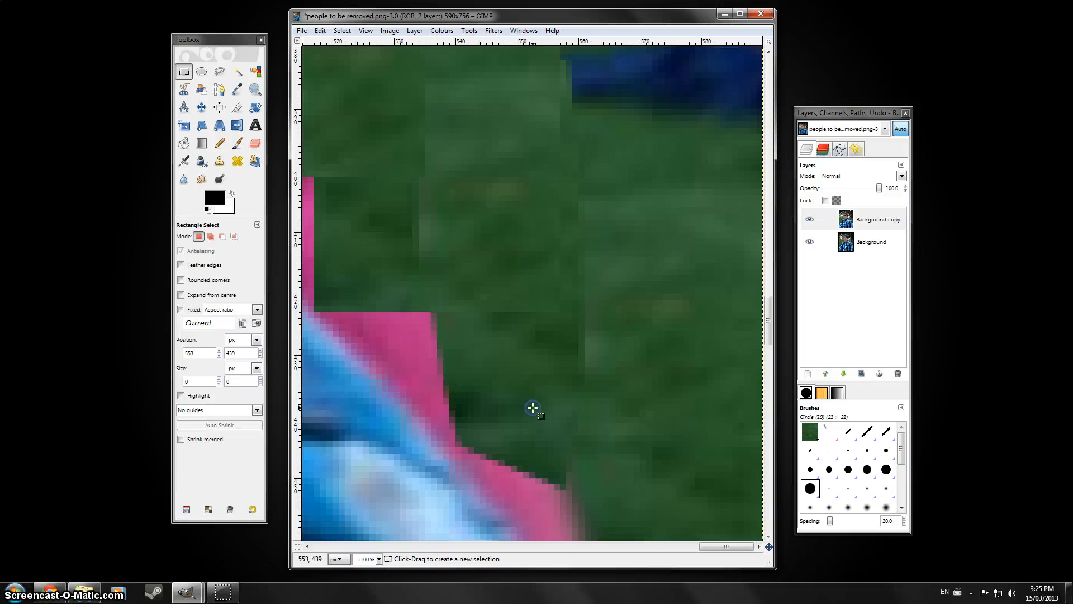
scroll(567, 393, "down", 1, "ctrl")
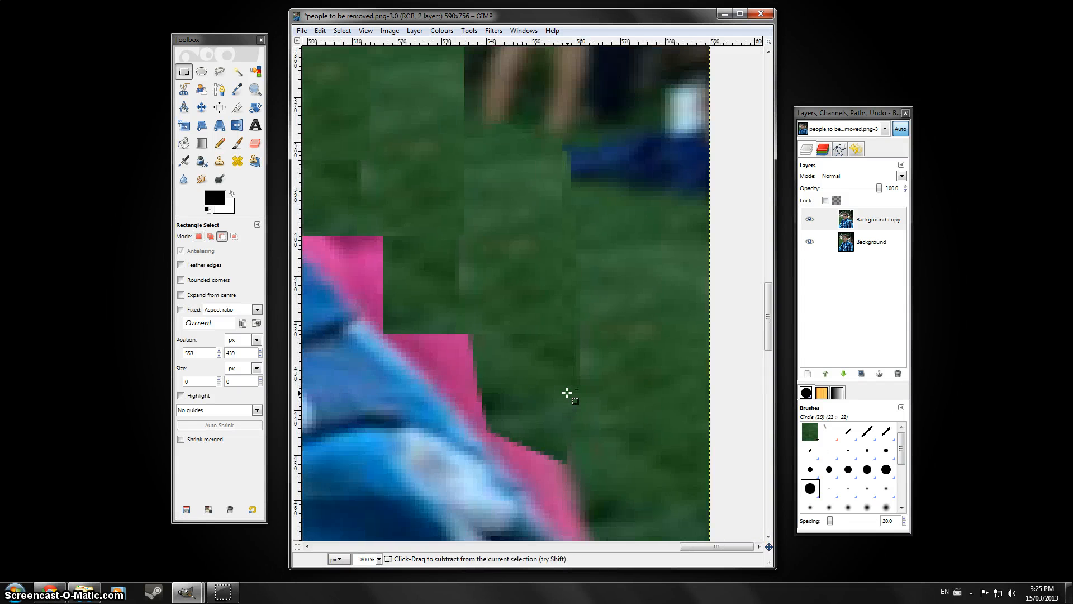
scroll(567, 392, "down", 5, "ctrl")
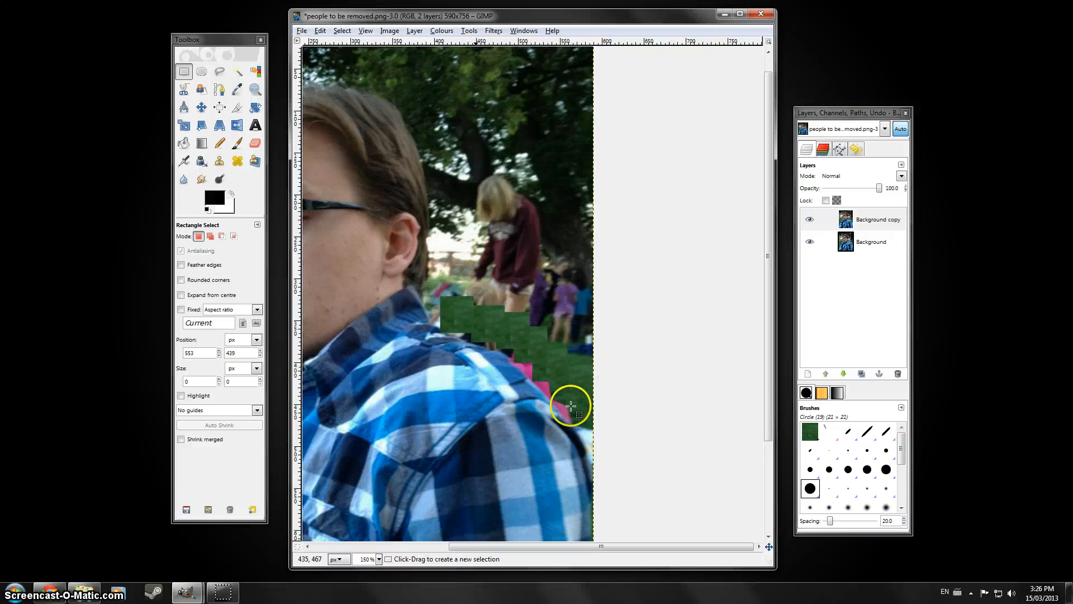
Step: Add a 590 × 756 px layer named New Layer with a transparency fill, and make Background copy the active layer
left_click(809, 374)
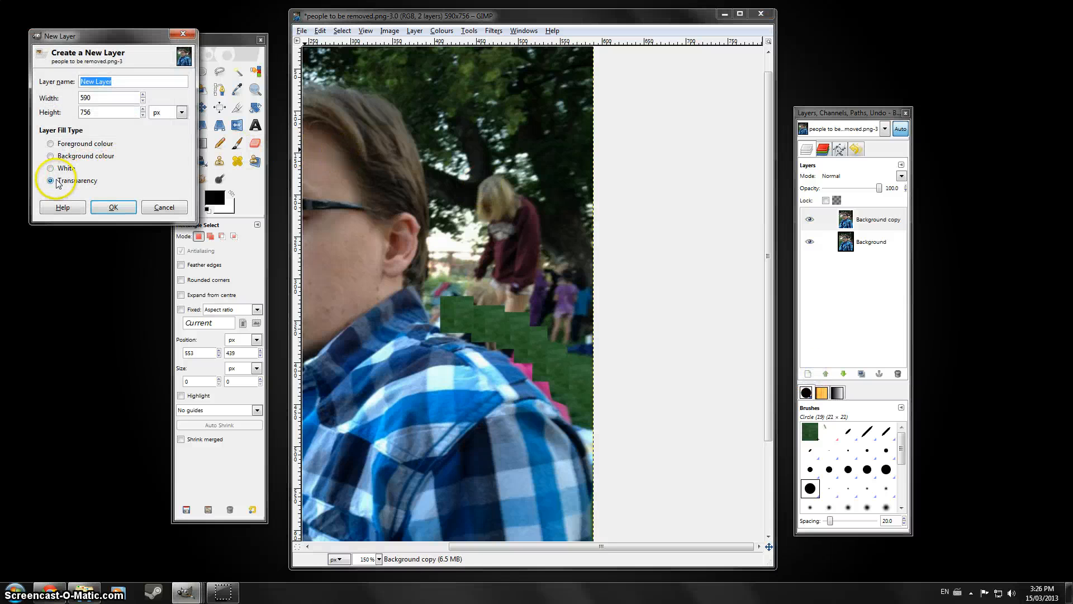
left_click(113, 207)
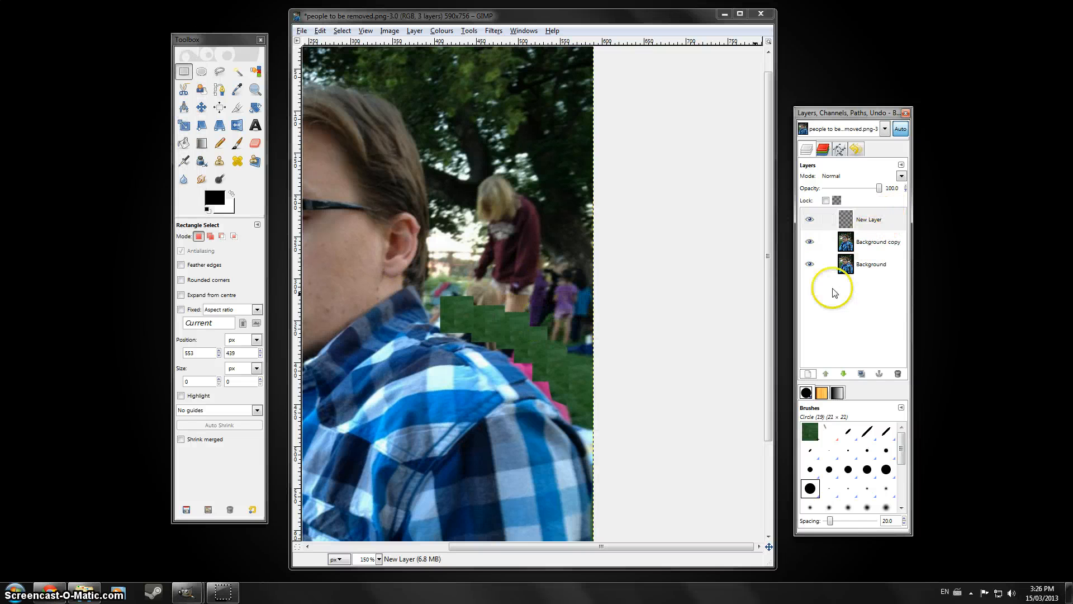
left_click(874, 245)
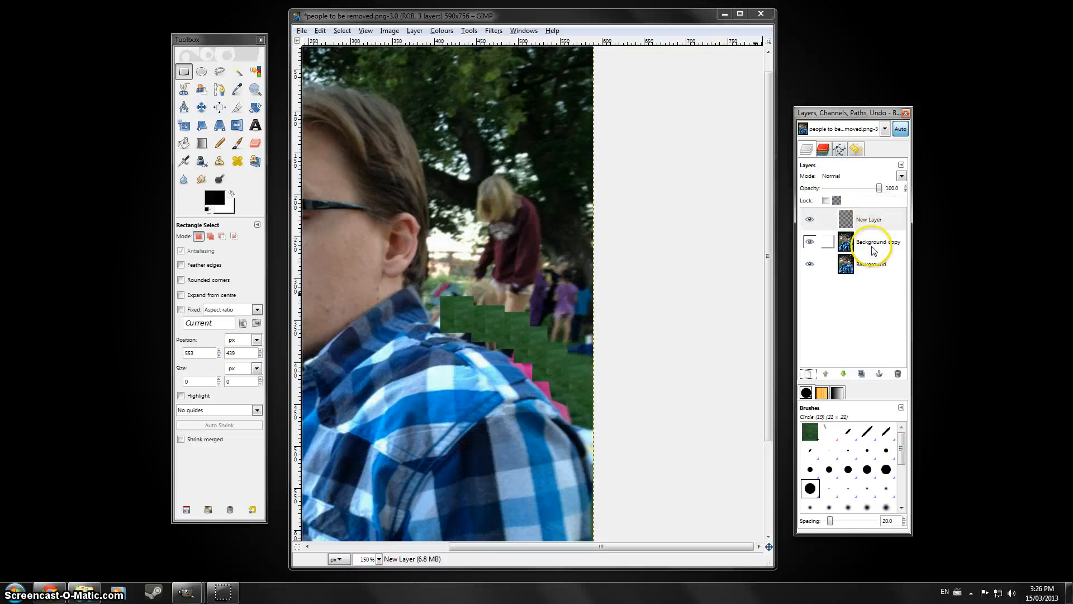
left_click(874, 251)
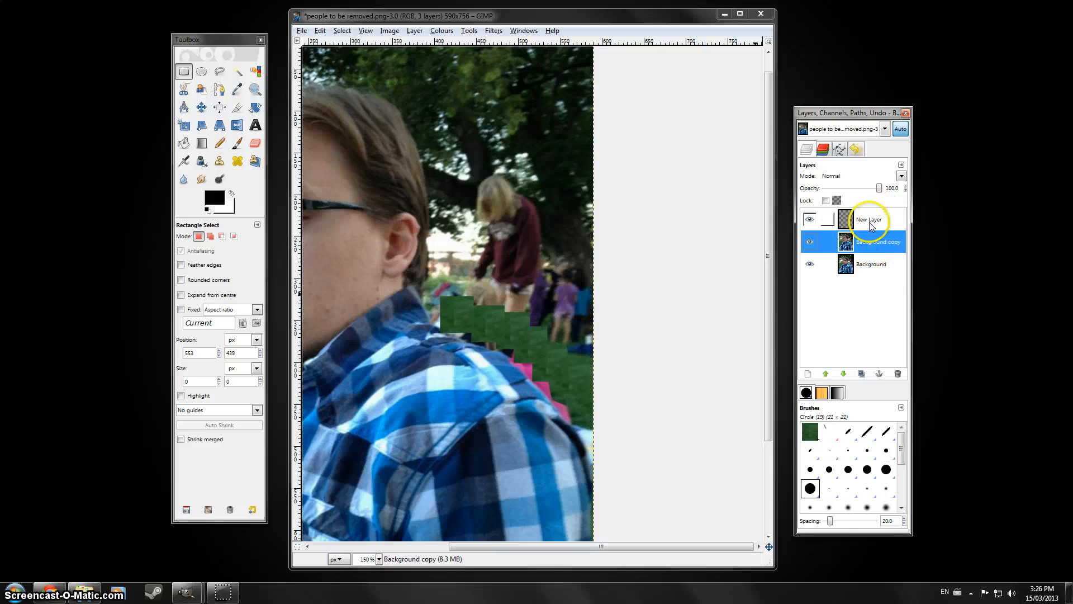
Step: Hide and show the Background copy and Background layers to examine the empty layer, keeping Background copy active
left_click(809, 241)
left_click(809, 264)
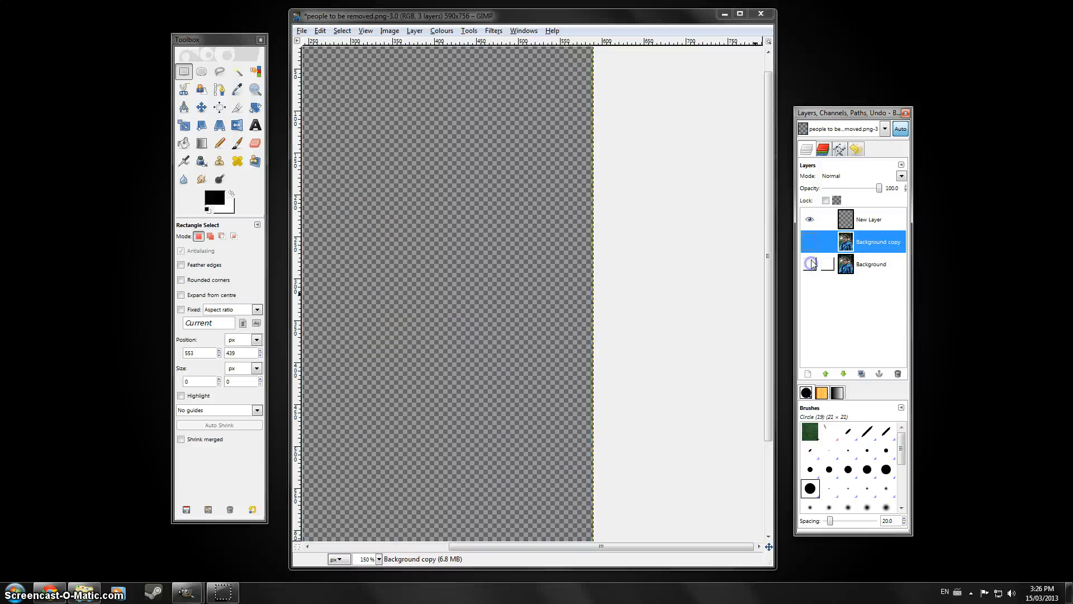
left_click(809, 264)
left_click(809, 241)
left_click(869, 243)
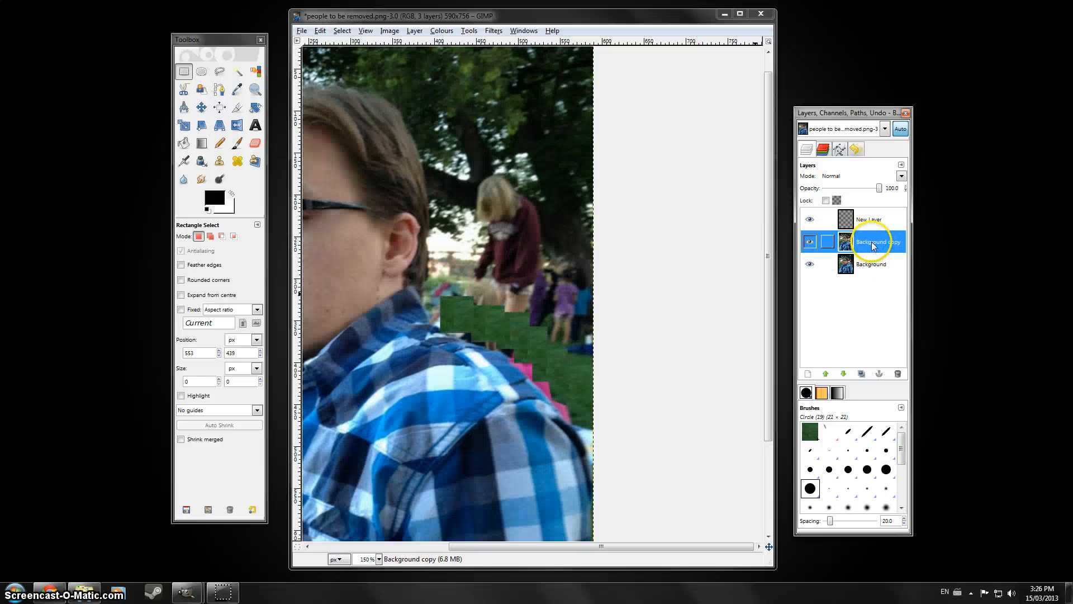
Step: Outline a curved strip of grass beside the man's shoulder with Free Select on Background copy and copy it
left_click(220, 72)
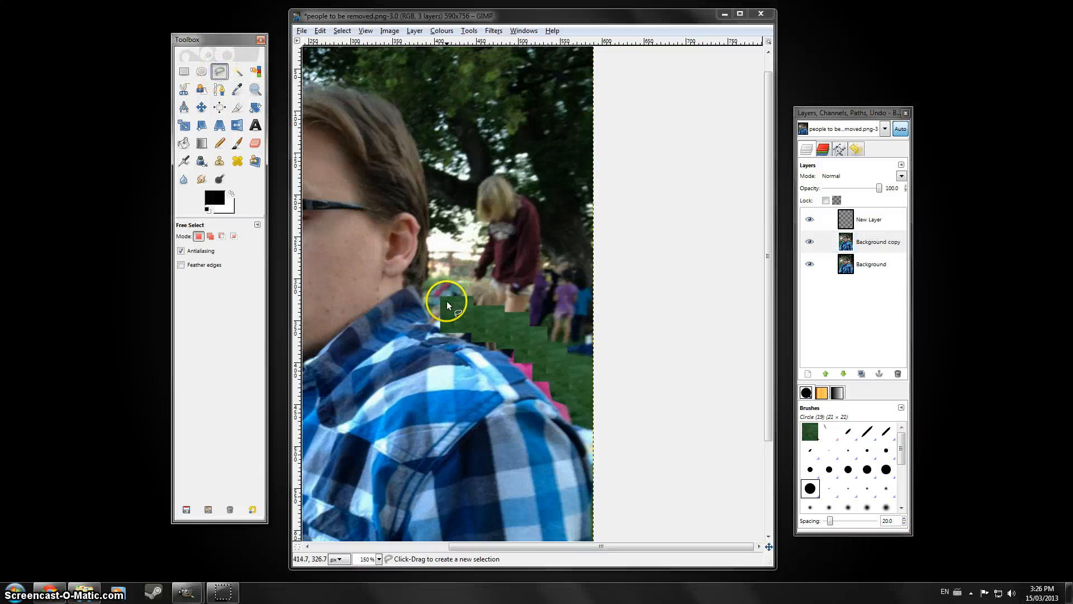
left_click(471, 325)
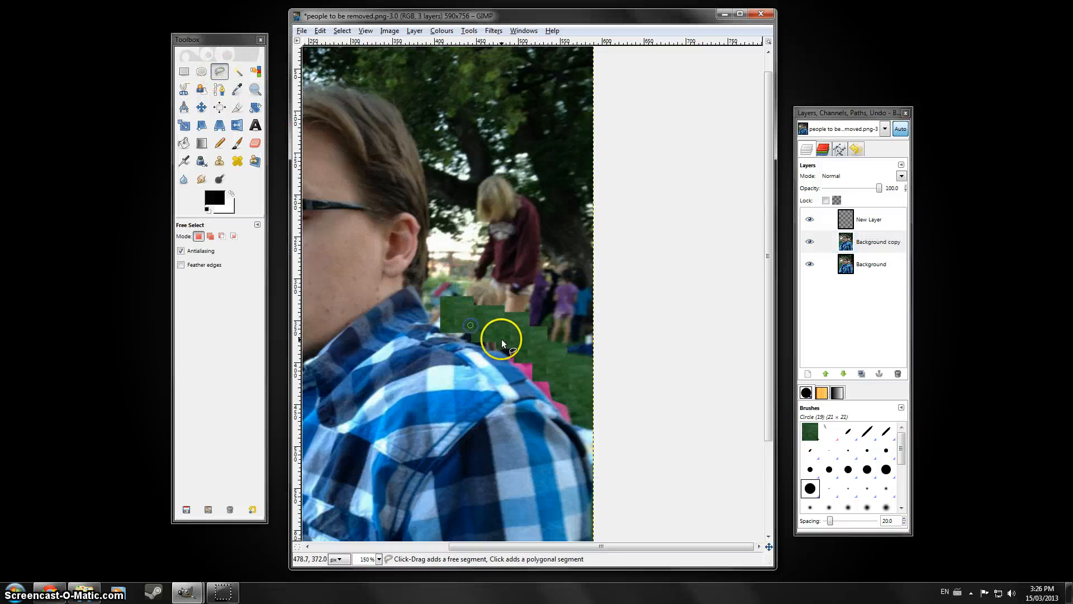
left_click(506, 343)
left_click(538, 363)
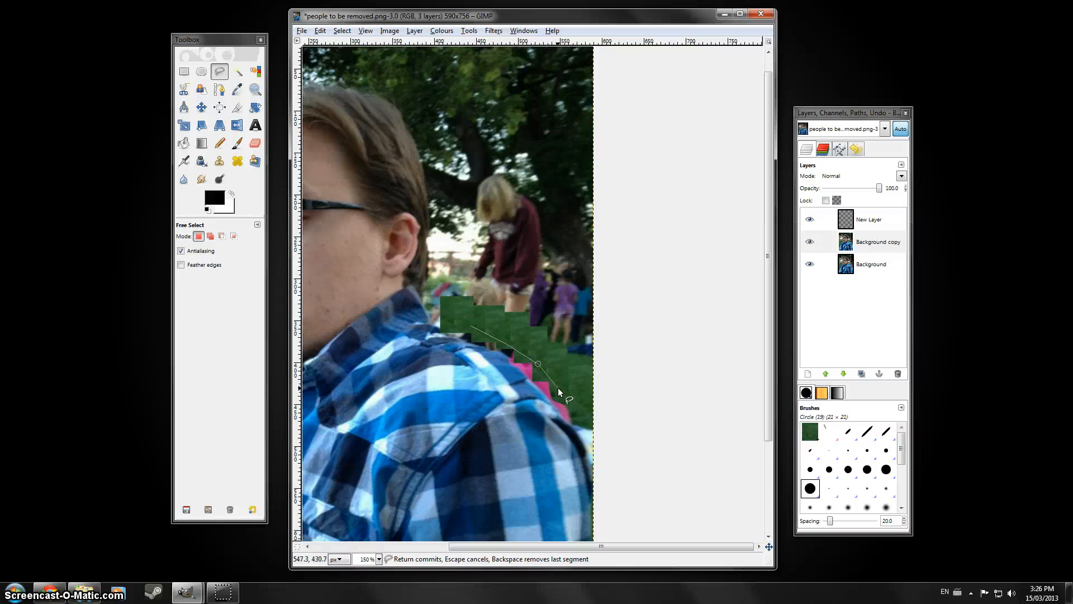
left_click(575, 411)
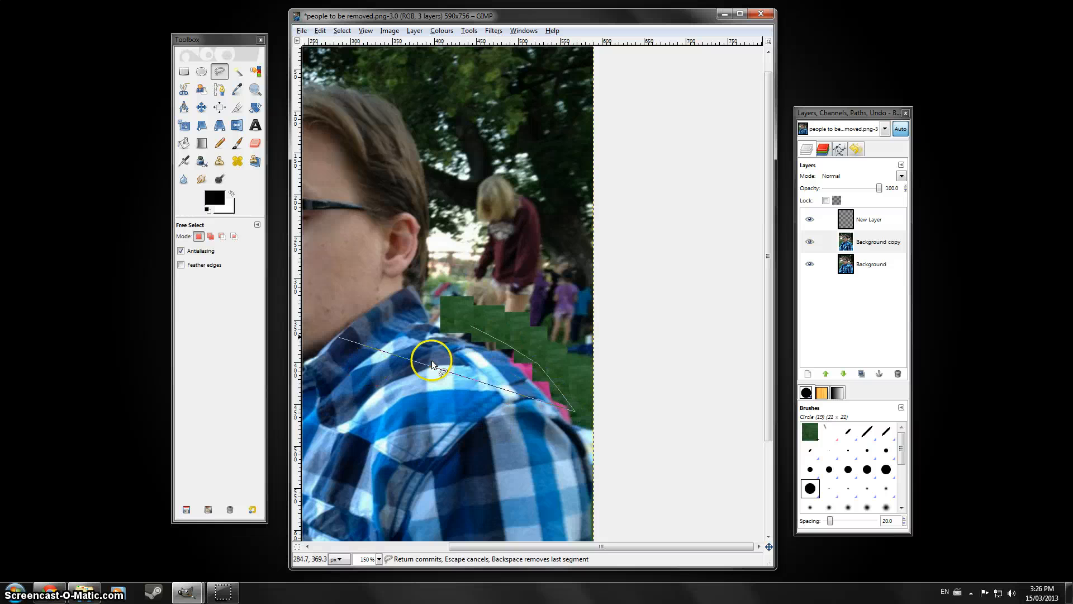
left_click(584, 374)
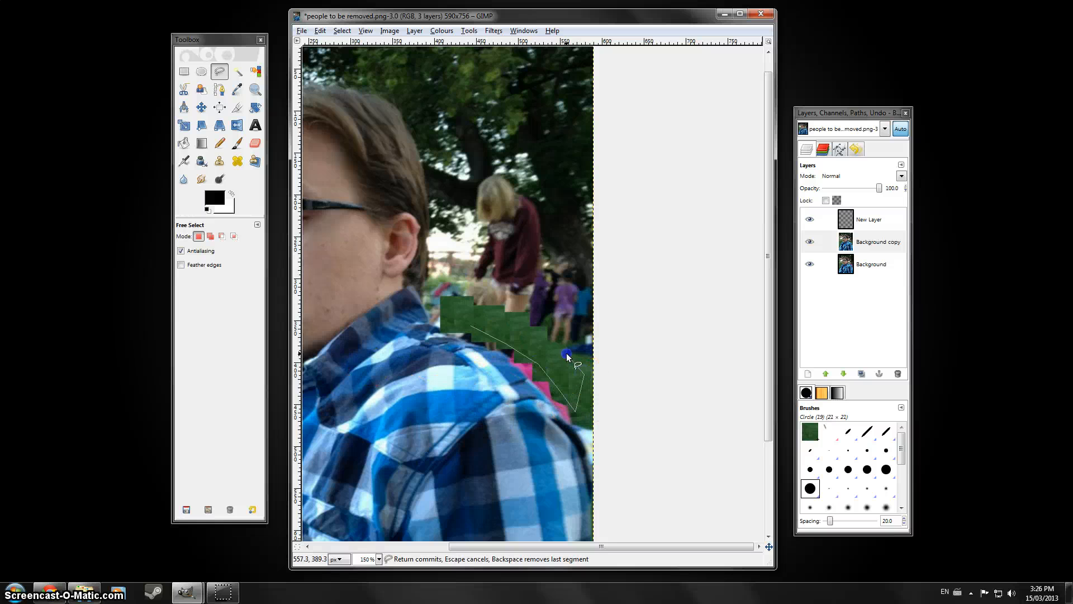
left_click(536, 335)
left_click(503, 320)
left_click(471, 305)
left_click(455, 320)
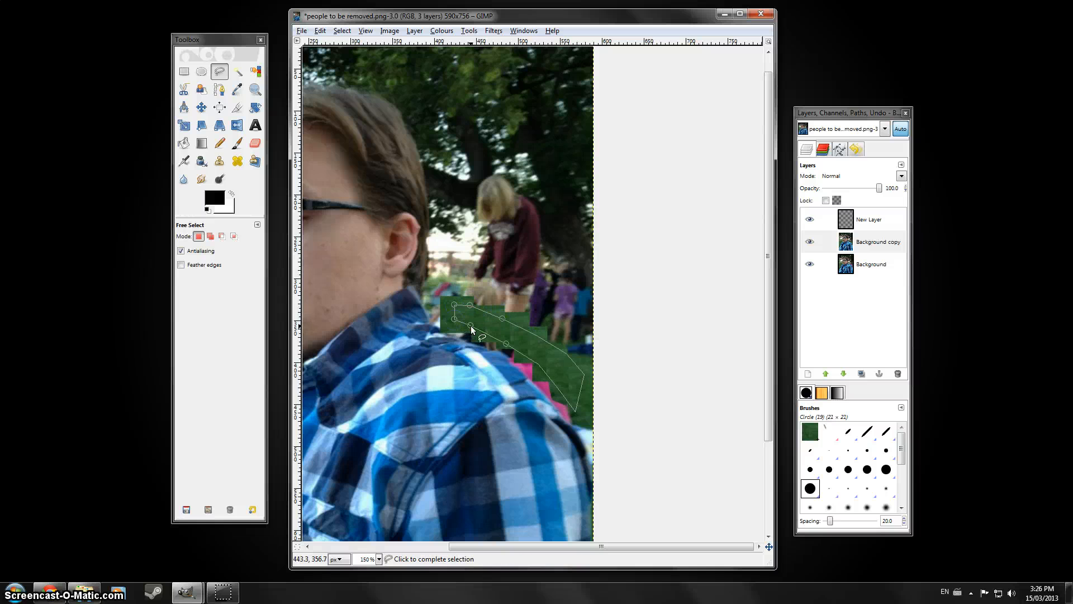
left_click(471, 325)
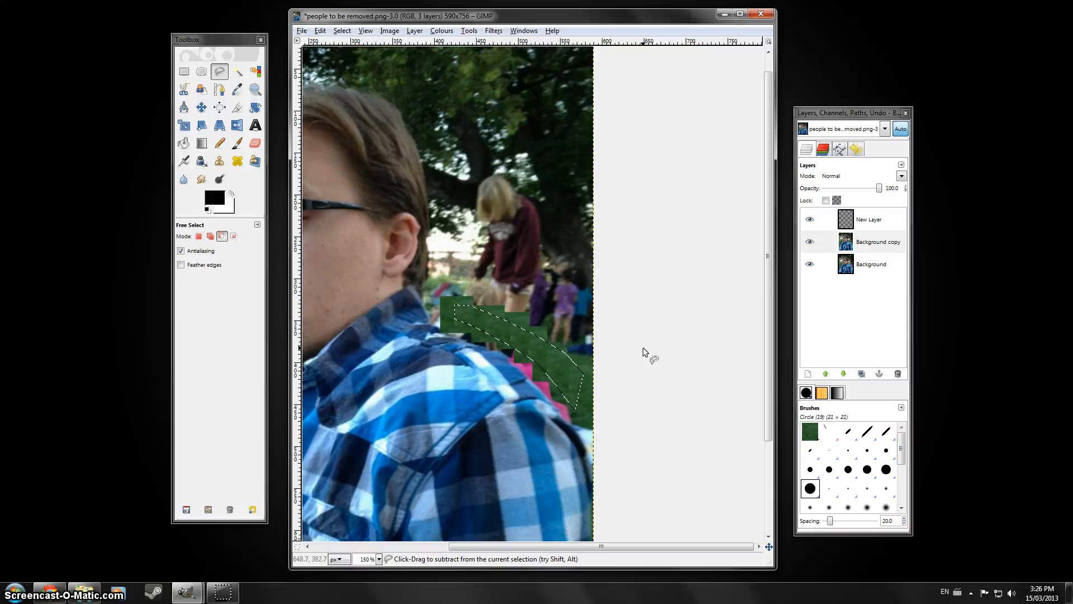
key("ctrl+c")
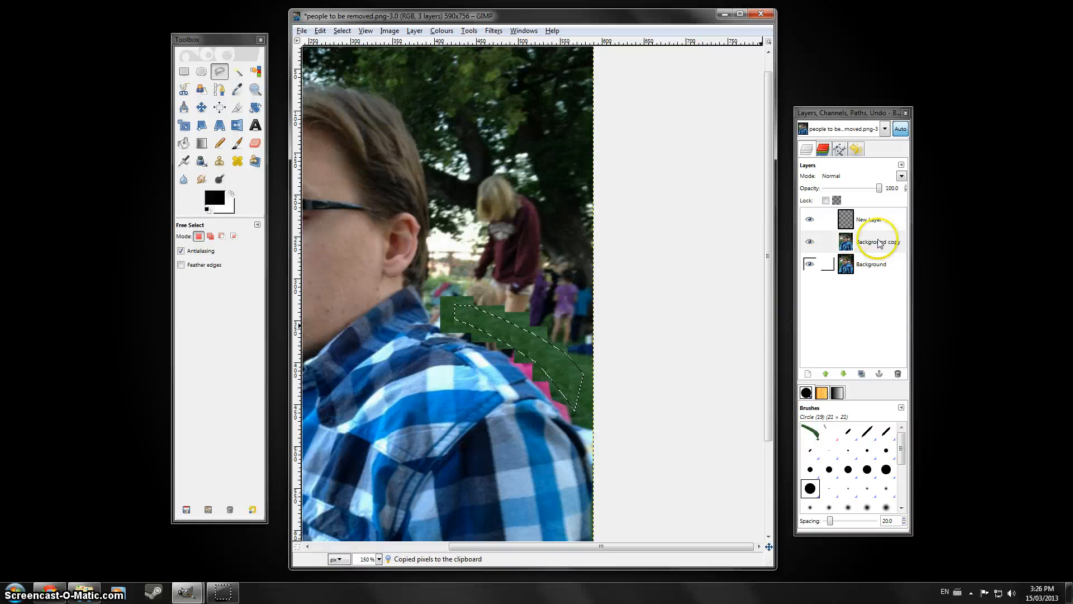
Step: Paste the grass strip onto New Layer, place copies along the shoulder edge over the pink bag remnants, and anchor the last one
left_click(879, 224)
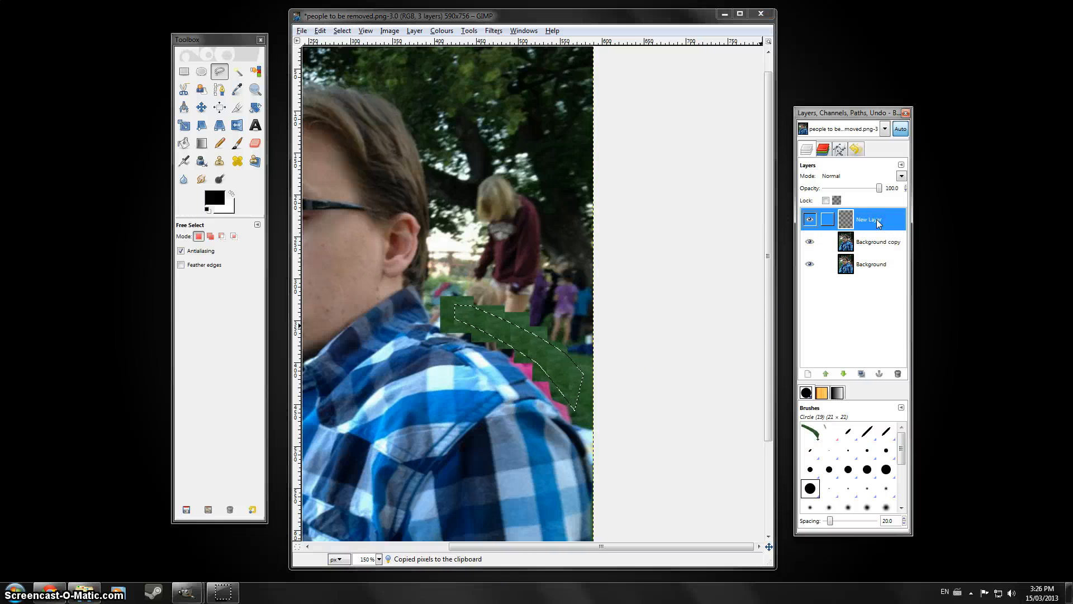
left_click(644, 270)
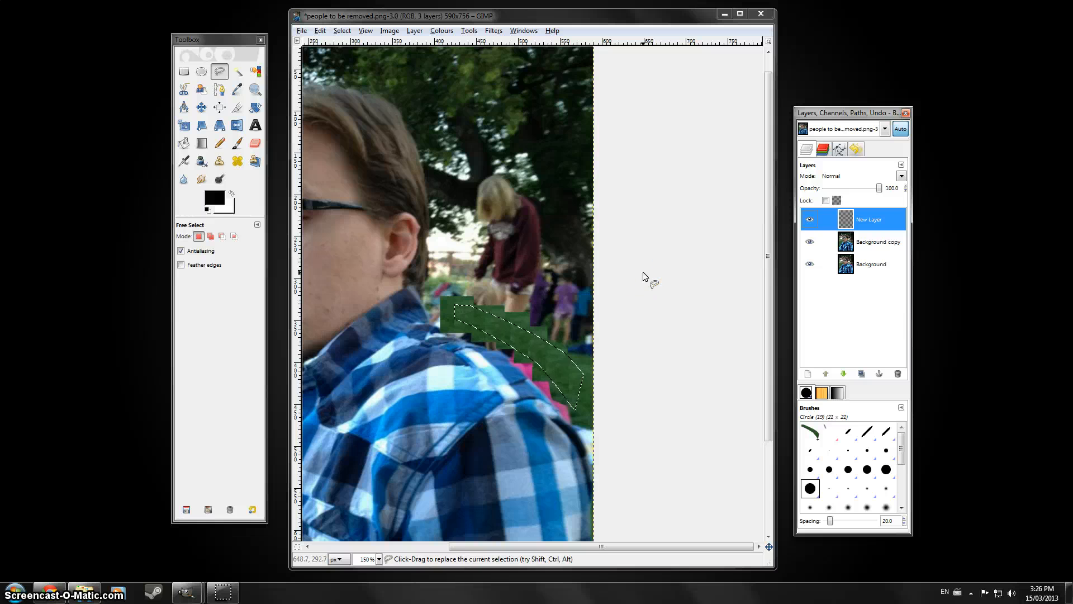
key("ctrl+v")
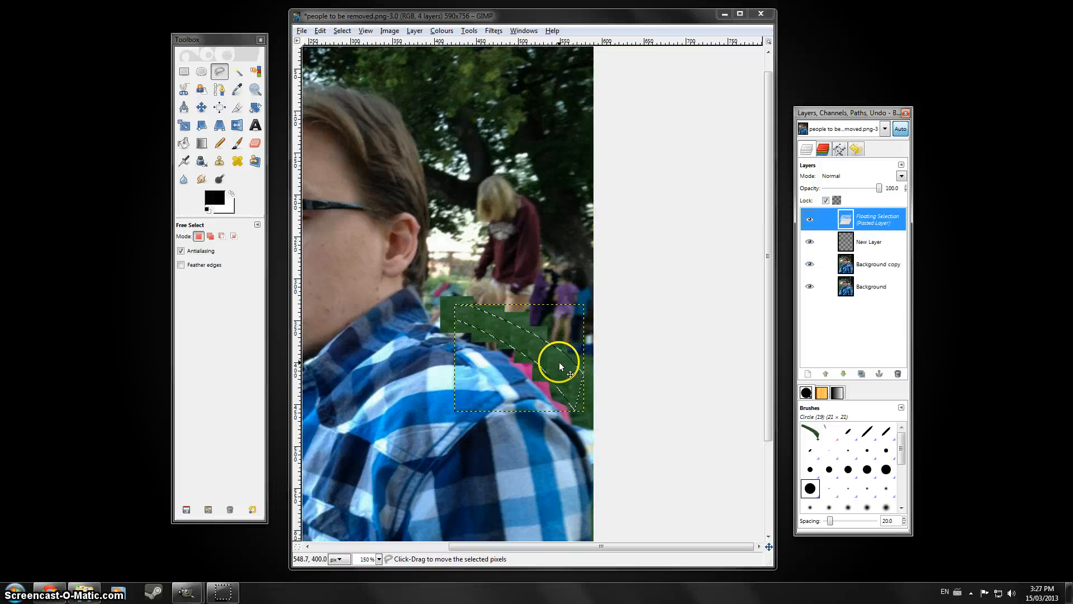
left_click_drag(561, 366, 551, 390)
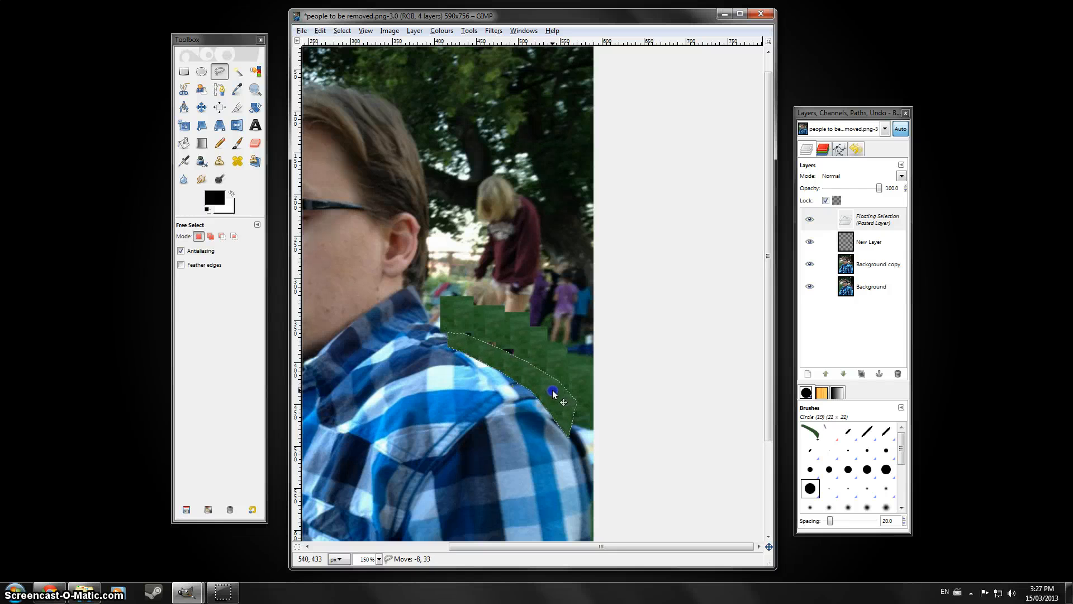
left_click_drag(558, 387, 529, 373)
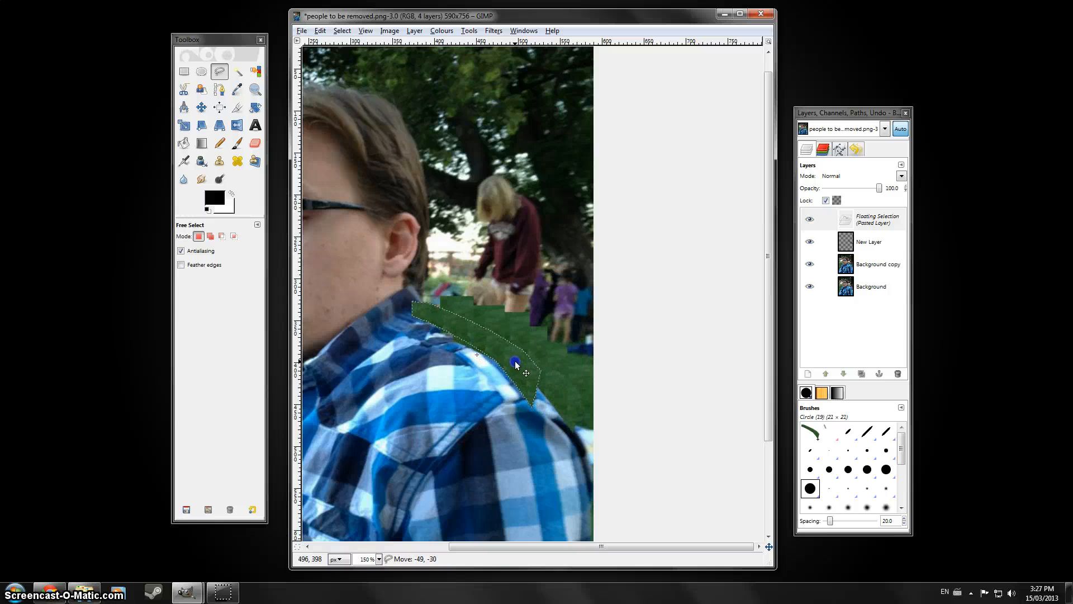
left_click_drag(515, 365, 559, 406)
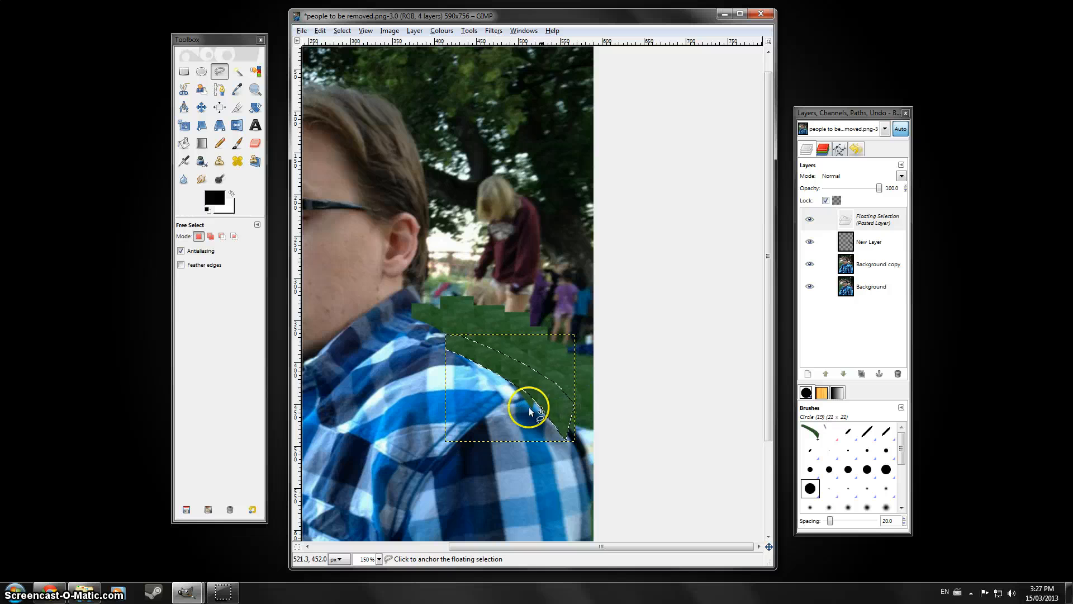
left_click(607, 403)
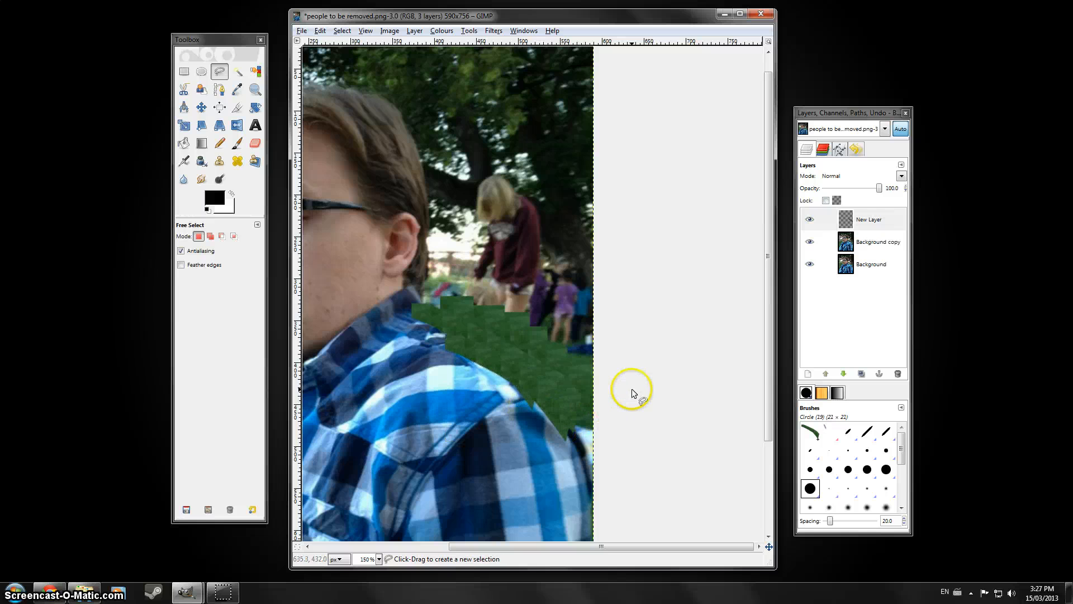
Step: Hide and show New Layer to compare the shoulder edge with and without the pasted grass strips
left_click(810, 219)
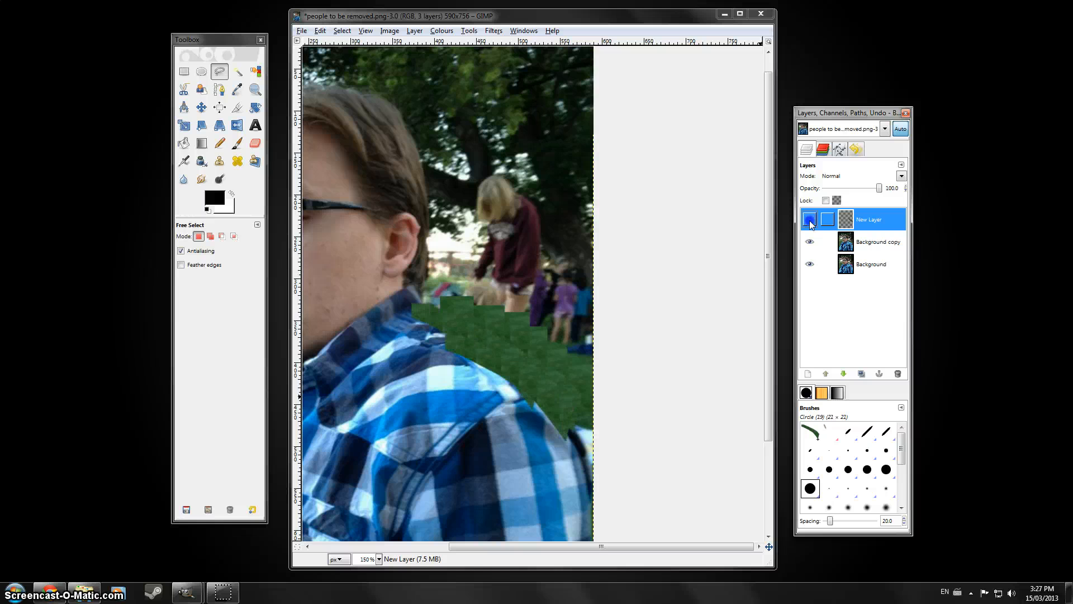
left_click(810, 222)
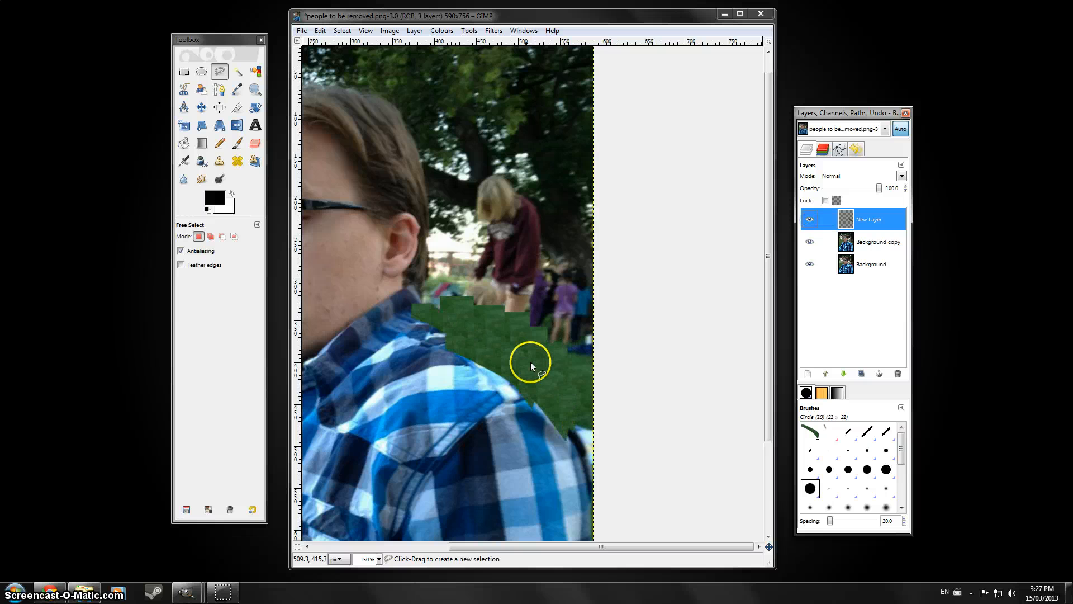
left_click(813, 221)
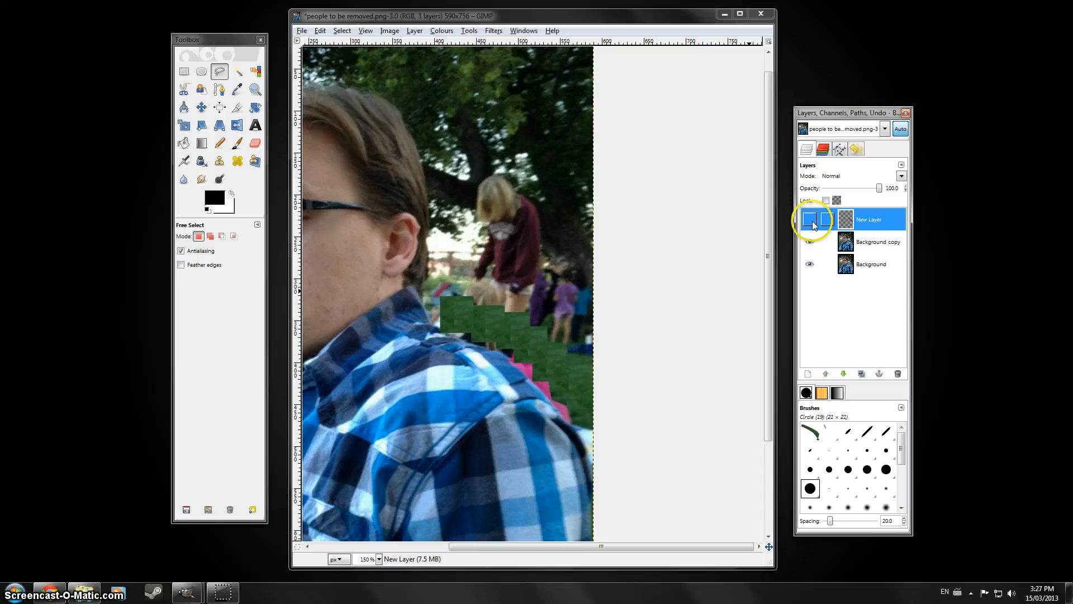
left_click(813, 220)
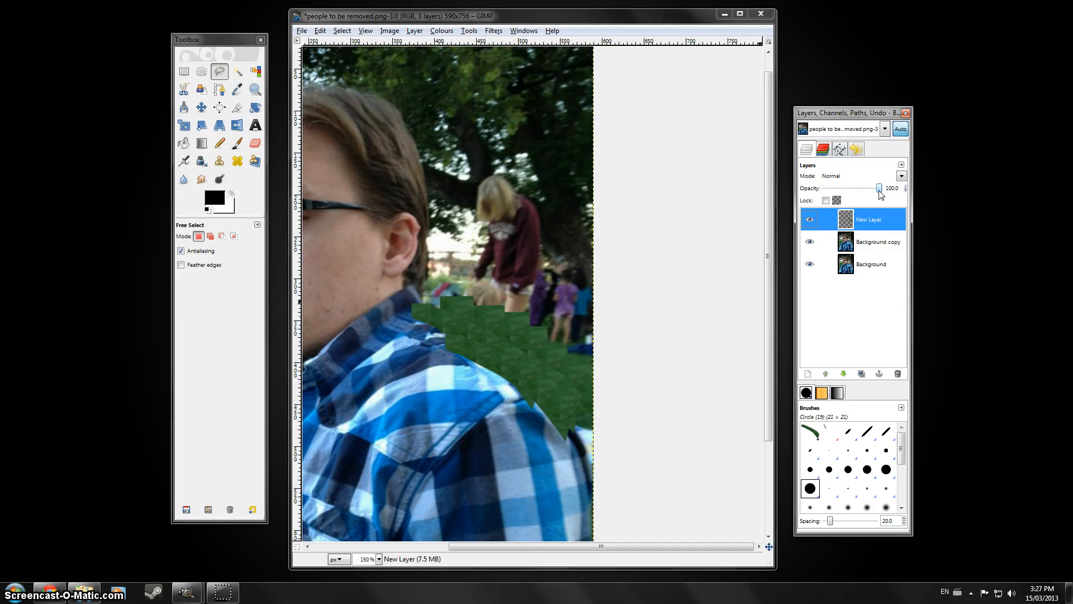
Step: Lower New Layer's opacity to 72.2 and choose the Eraser with the Circle (19) brush and Hard edge off
left_click_drag(879, 190, 866, 192)
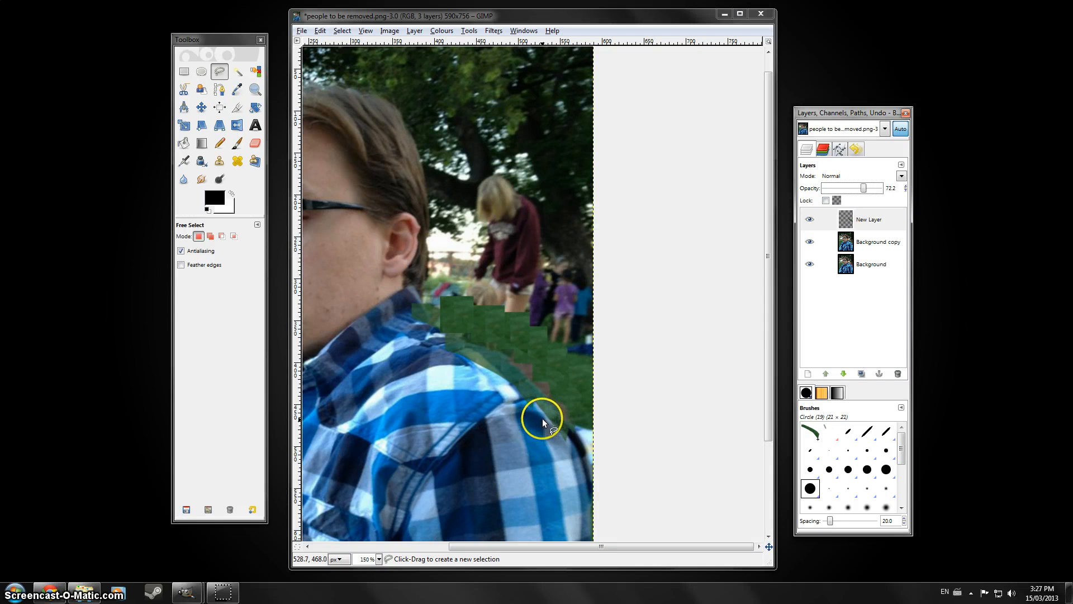
scroll(548, 412, "up", 4)
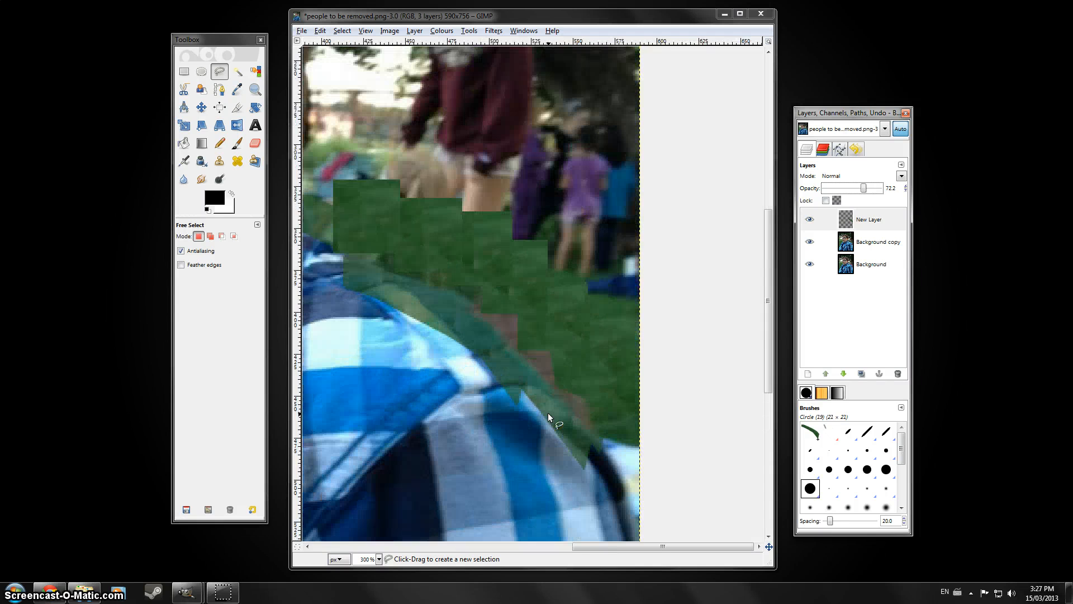
scroll(548, 412, "down", 1)
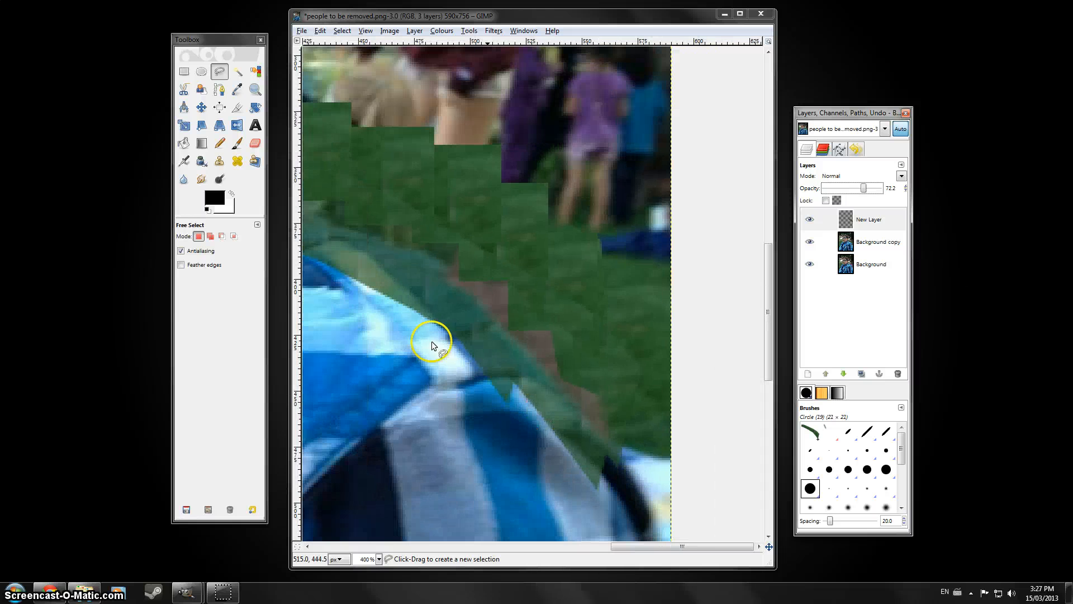
left_click_drag(680, 547, 669, 545)
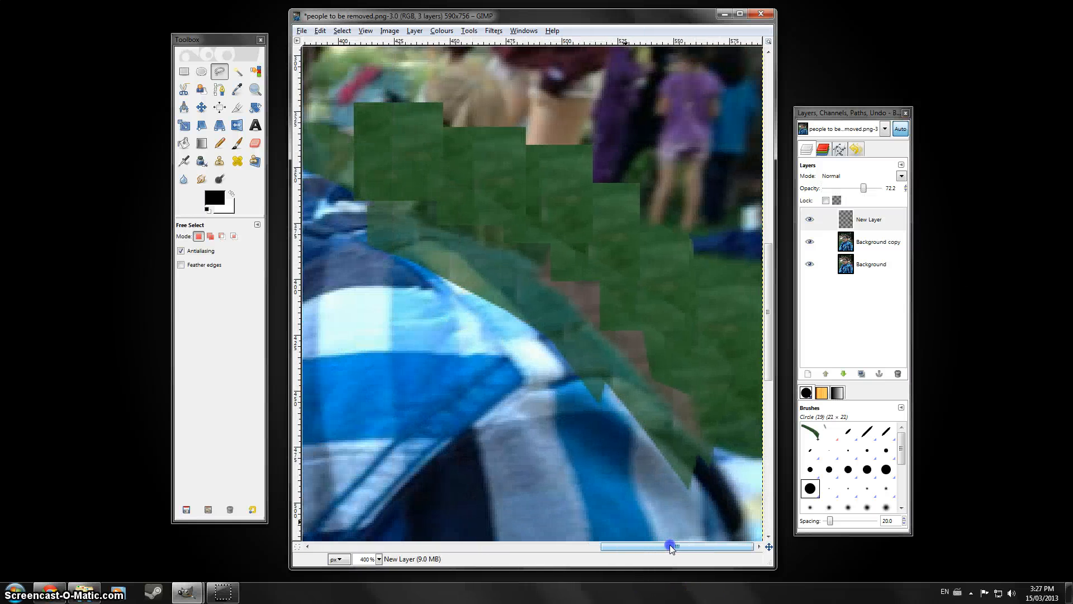
left_click(255, 144)
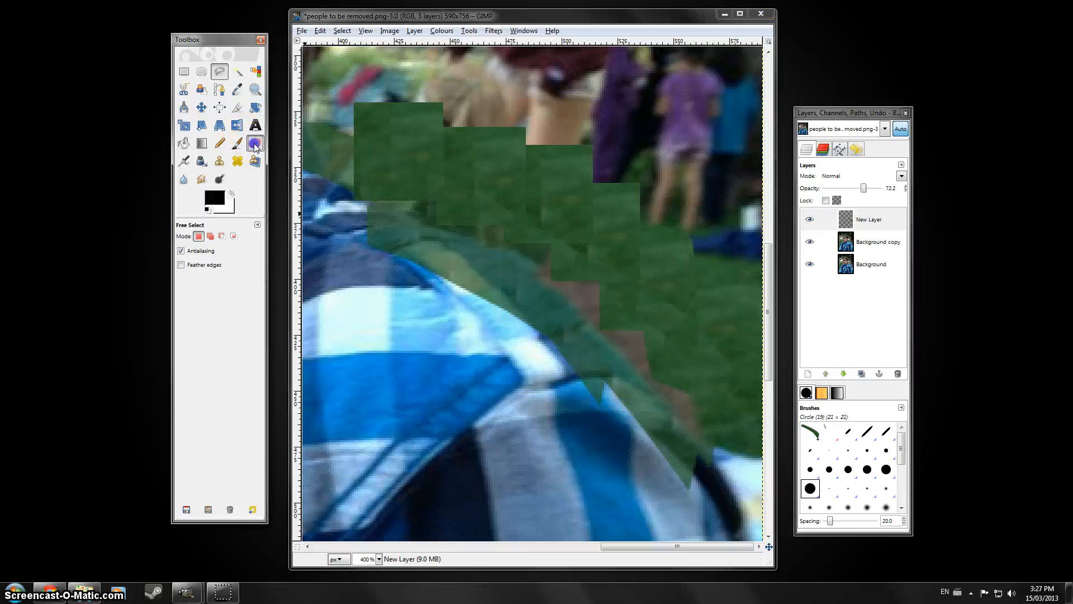
left_click_drag(364, 238, 371, 222)
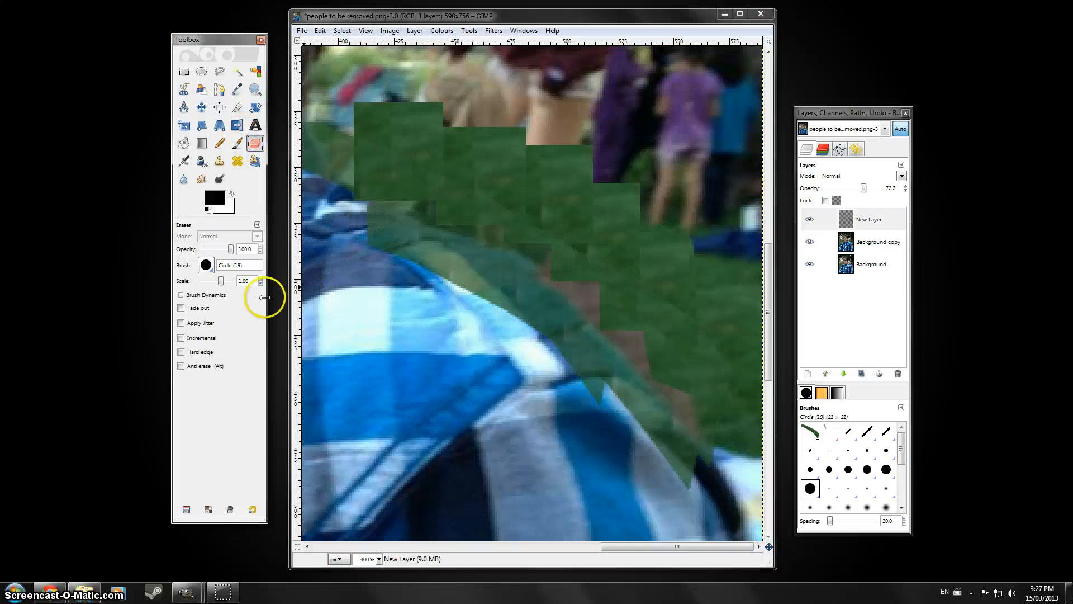
left_click(181, 352)
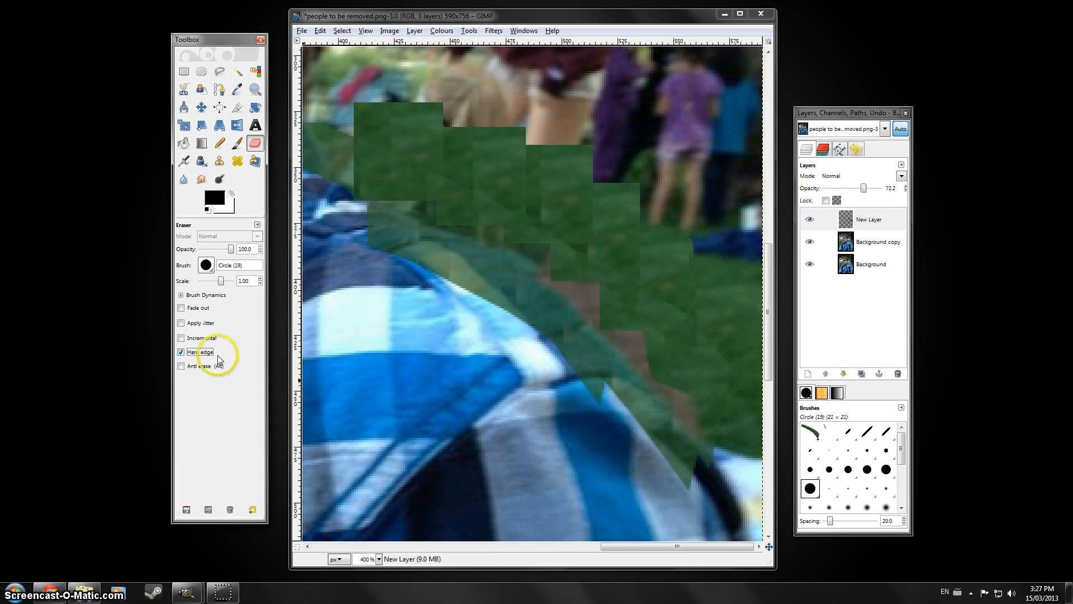
left_click(181, 352)
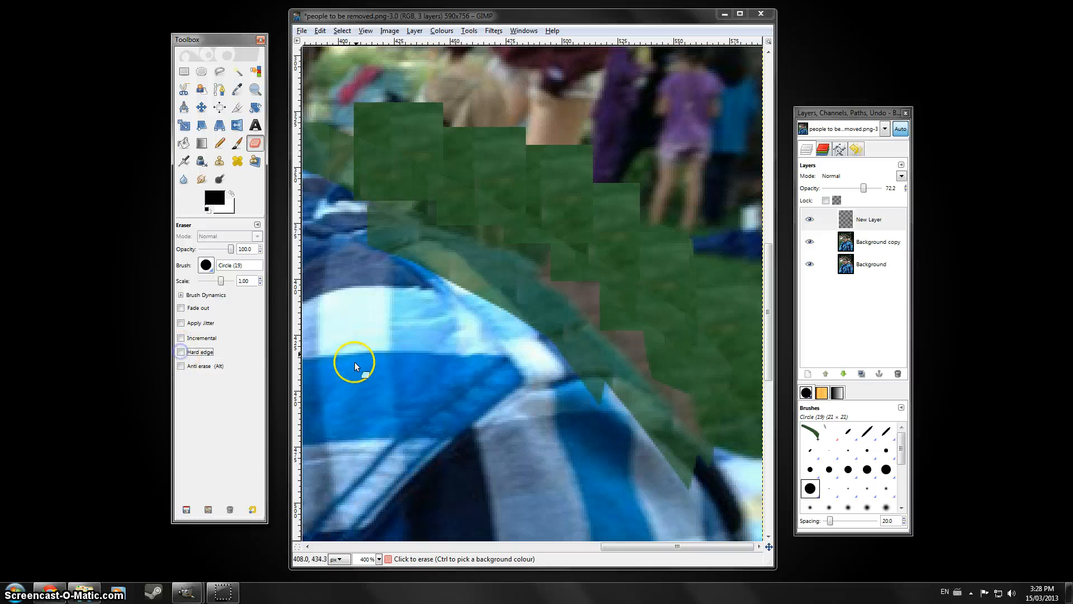
Step: Erase the semi-transparent grass overlapping the plaid shirt on New Layer, following the shoulder's edge from the collar down to the sleeve
left_click(367, 224)
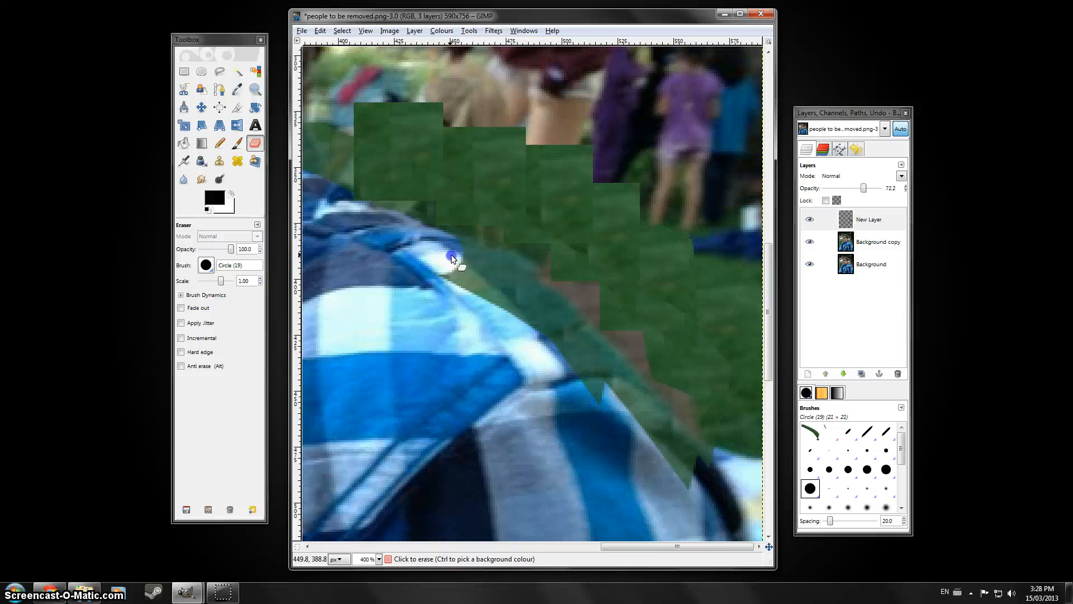
mouse_move(451, 253)
left_mouse_down()
mouse_move(476, 264)
mouse_move(434, 261)
mouse_move(497, 310)
left_mouse_up()
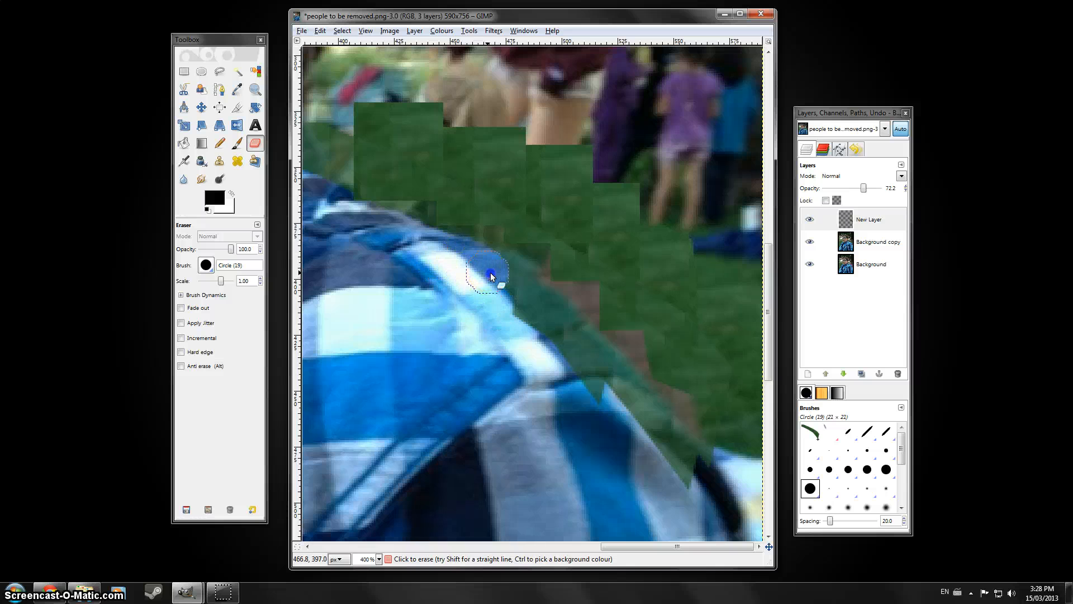
left_click_drag(491, 273, 563, 335)
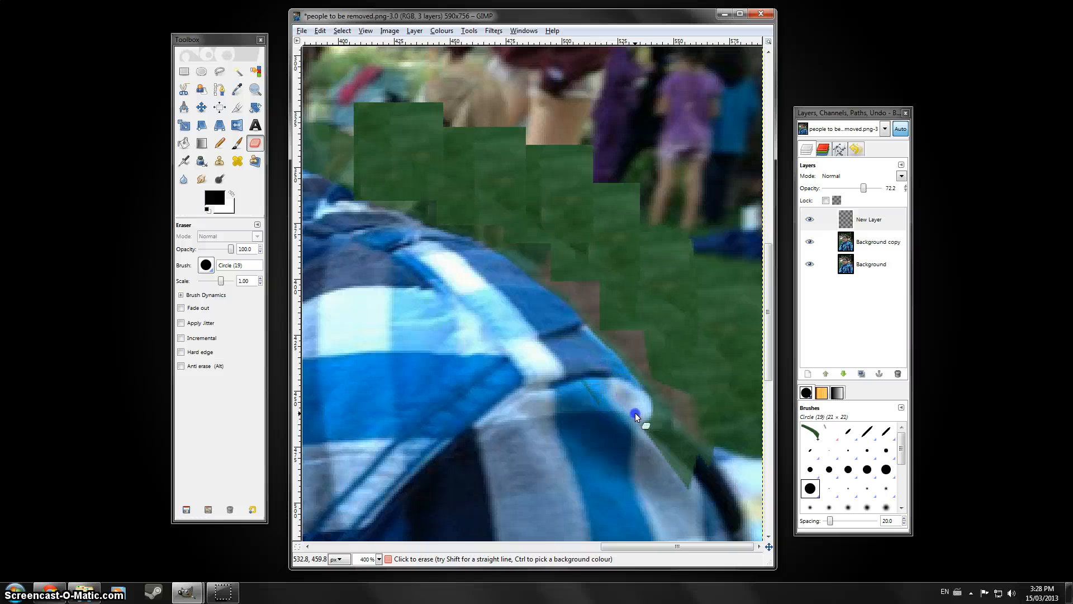
left_click_drag(585, 400, 667, 454)
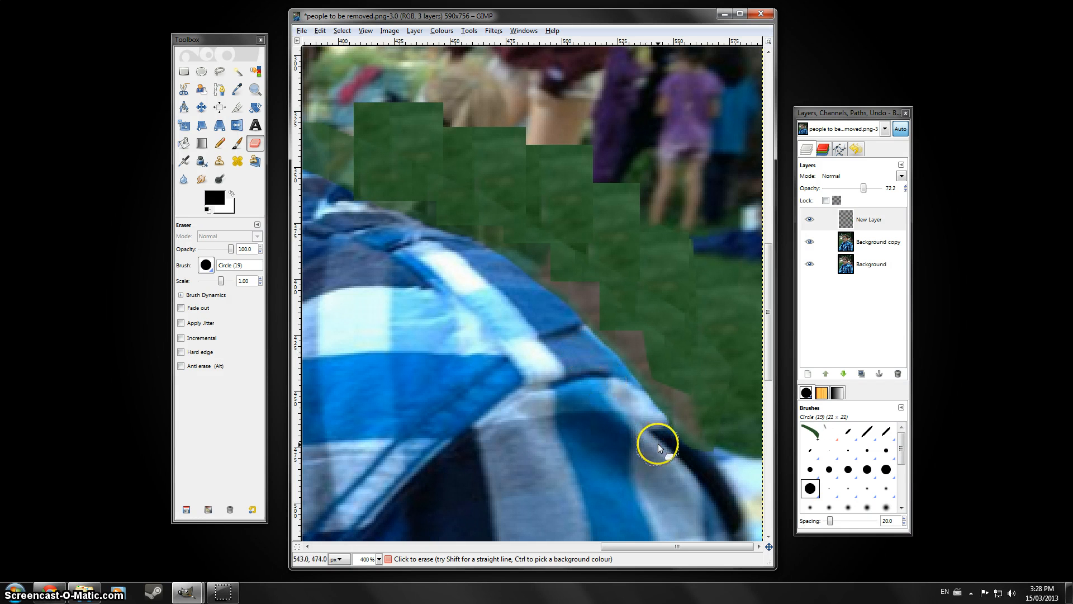
left_click_drag(659, 444, 673, 457)
left_click_drag(714, 476, 714, 469)
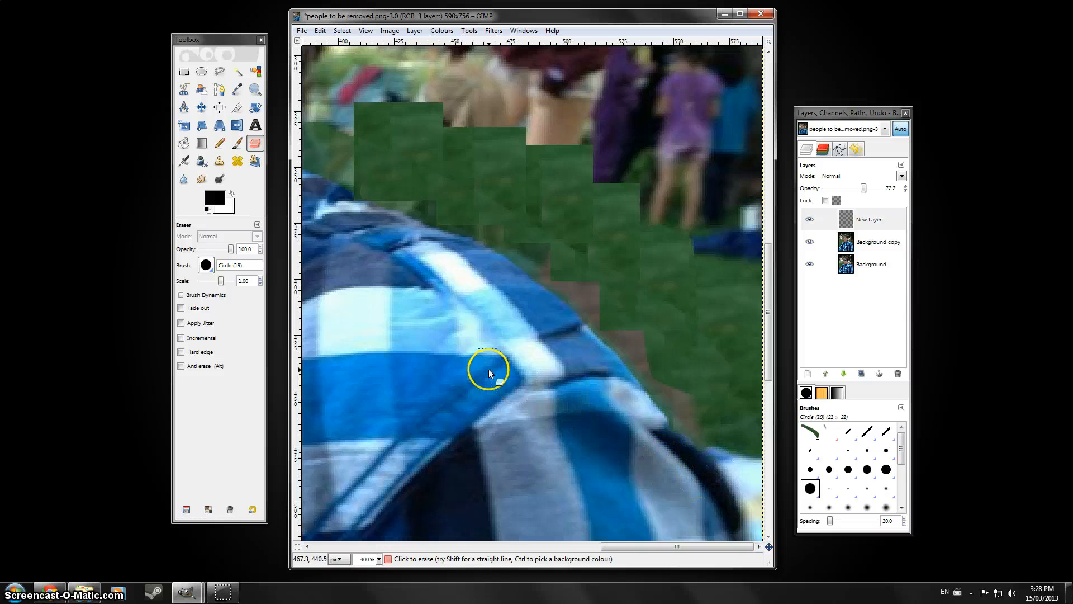
Step: Restore New Layer's opacity to 100 and view the whole photo
scroll(487, 371, "down", 2)
scroll(494, 364, "down", 3)
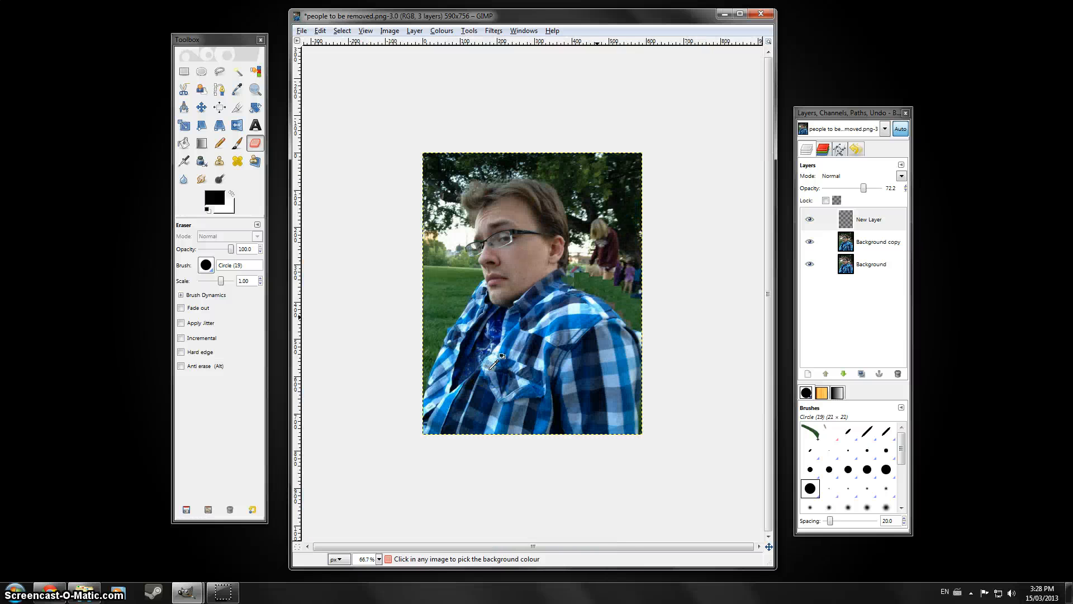
scroll(494, 364, "up", 1)
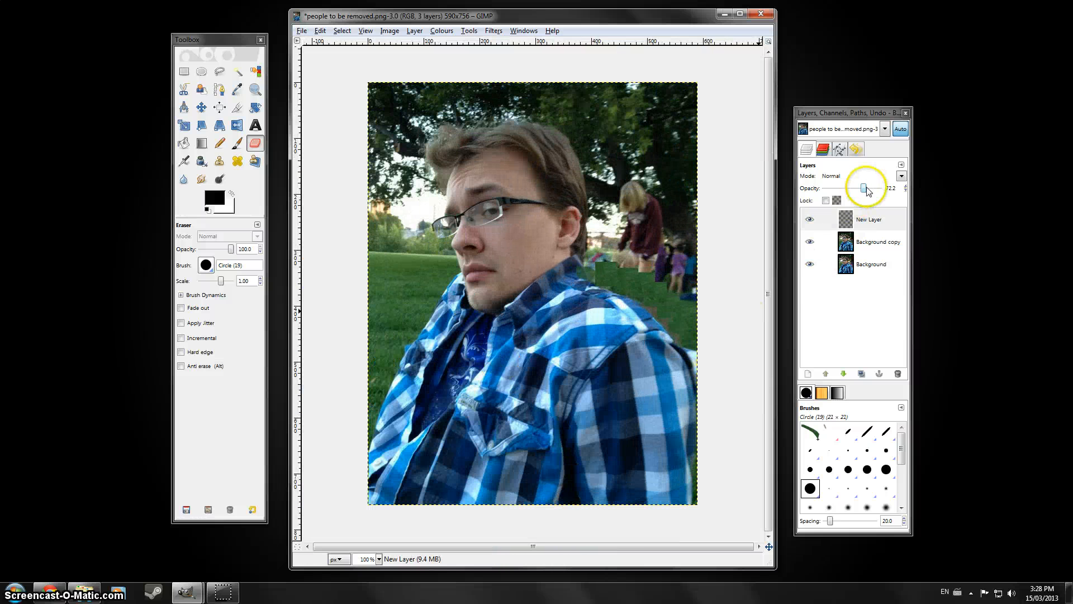
left_click_drag(865, 191, 913, 191)
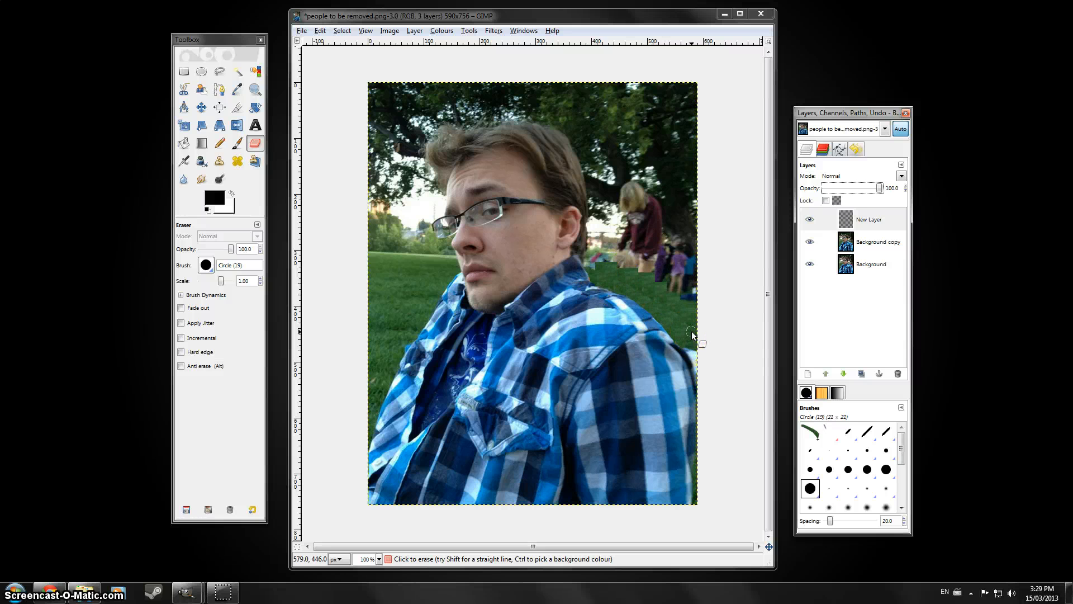
Step: Outline the pasted grass with Free Select, following the shirt's shoulder edge and returning just below the background people
left_click_drag(693, 330, 664, 318)
left_click(185, 180)
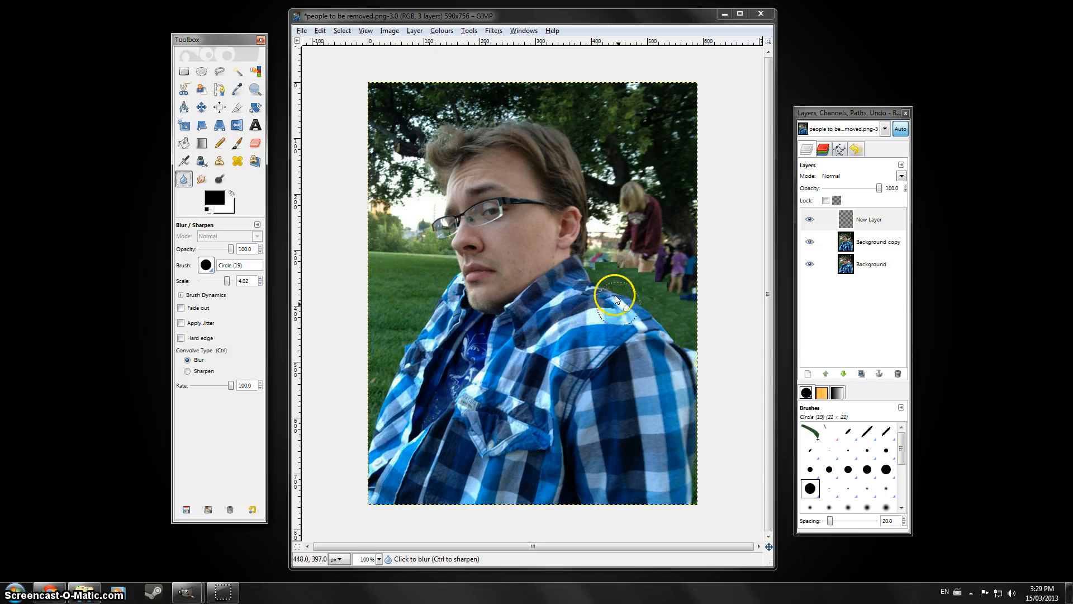
scroll(611, 290, "up", 4)
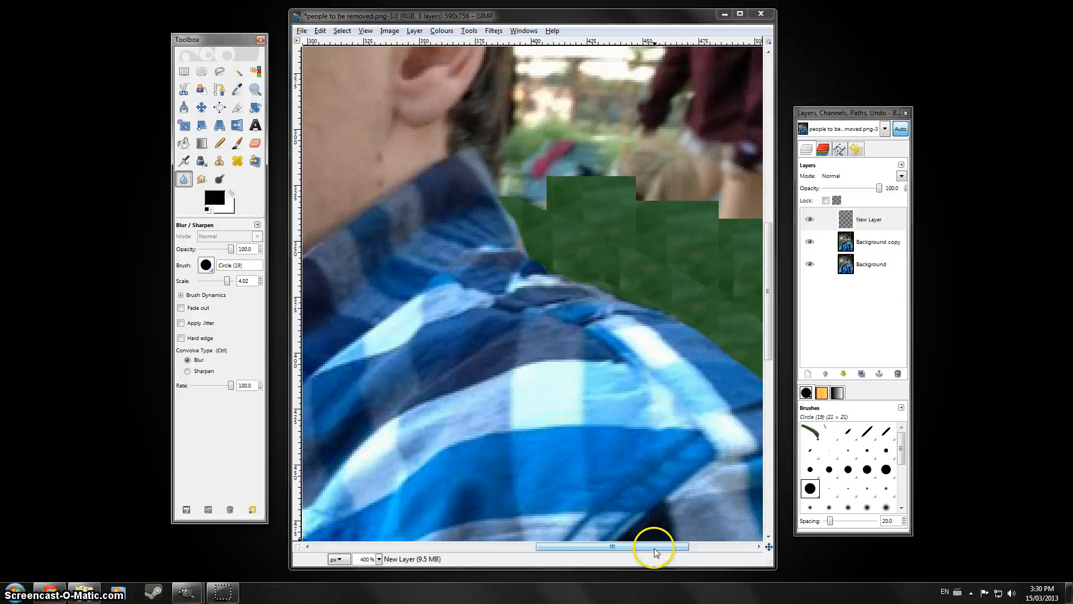
left_click_drag(656, 553, 720, 550)
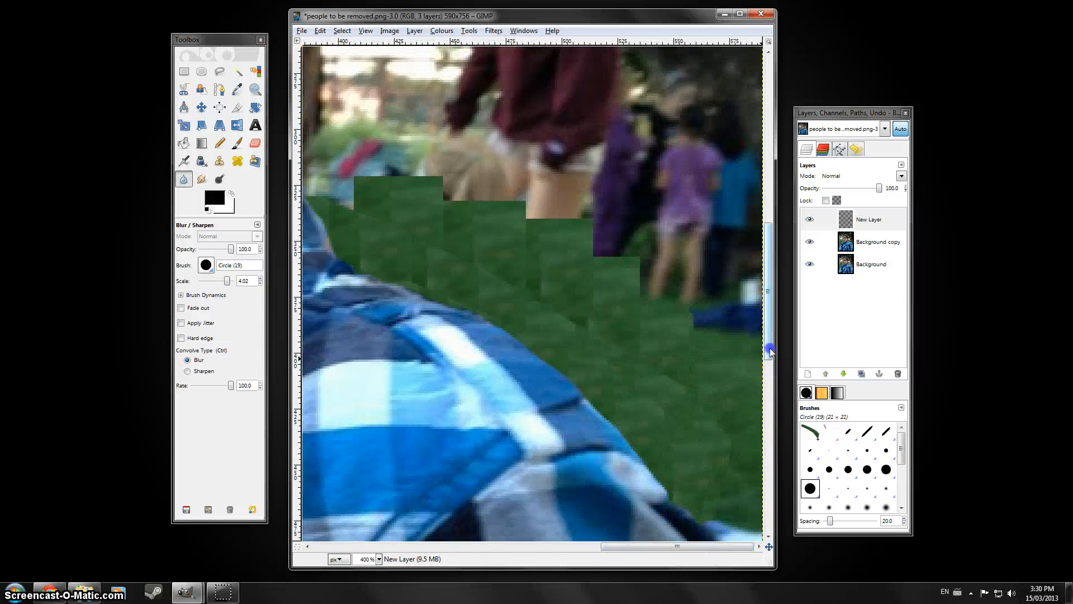
left_click_drag(771, 351, 771, 346)
left_click(219, 73)
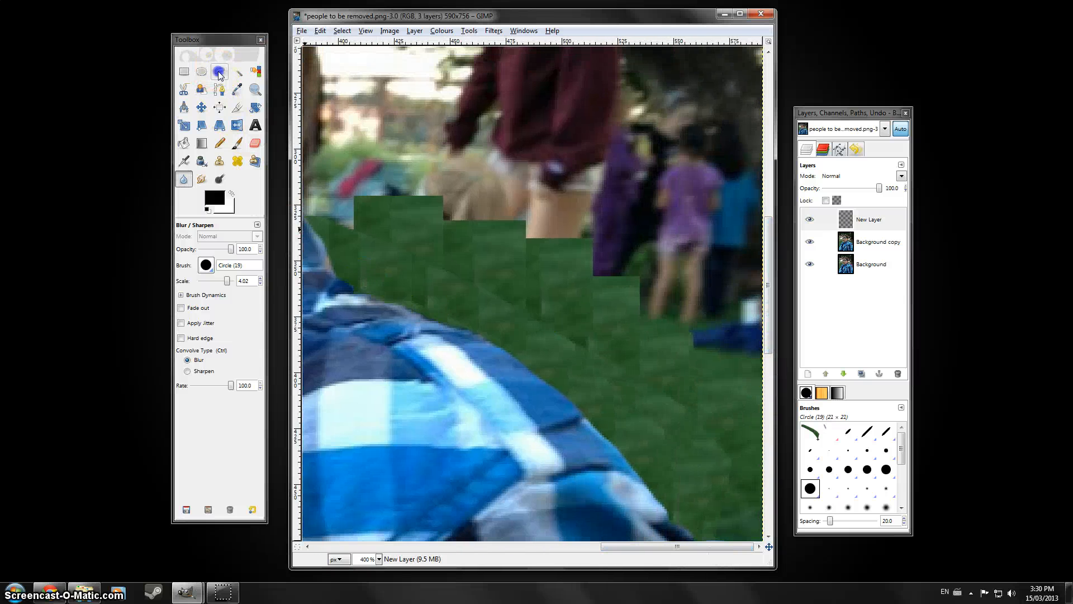
left_click(309, 223)
left_click(330, 248)
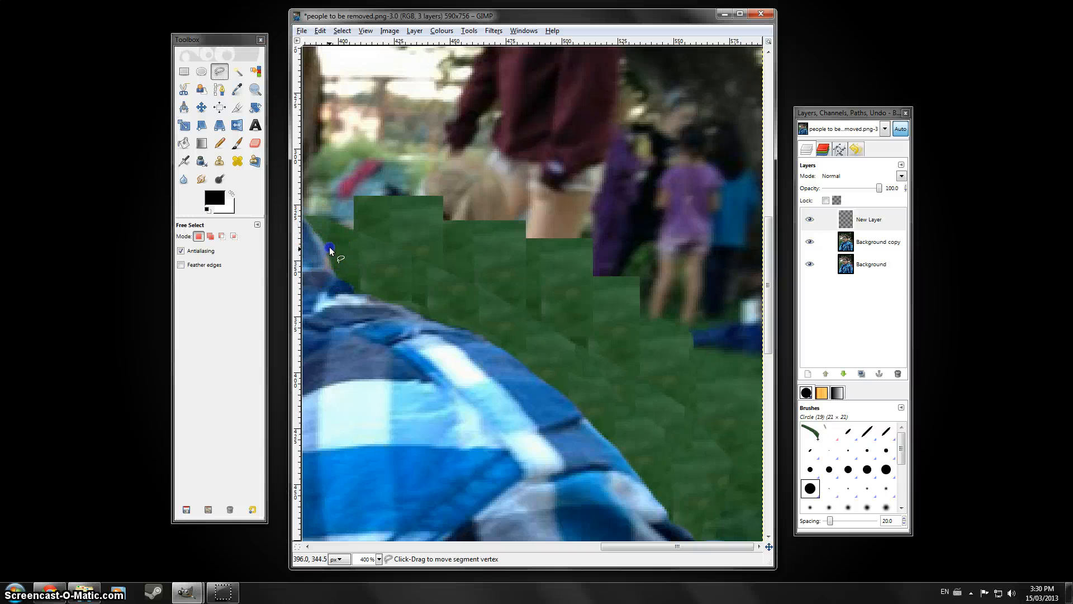
left_click(336, 276)
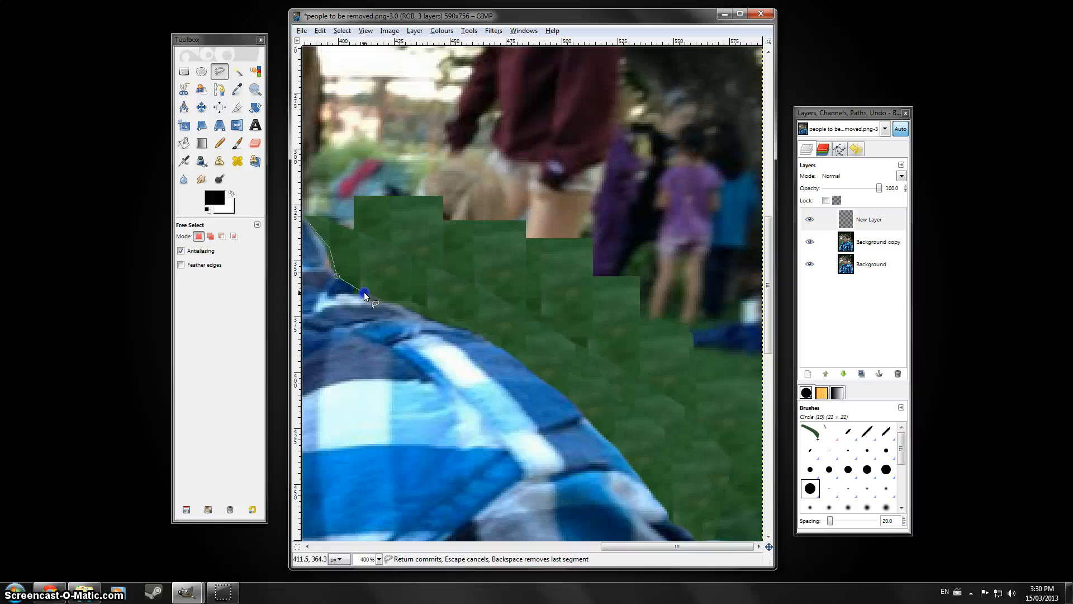
left_click(456, 323)
left_click(498, 344)
left_click(517, 362)
left_click(567, 397)
left_click(646, 484)
left_click(699, 386)
left_click(688, 340)
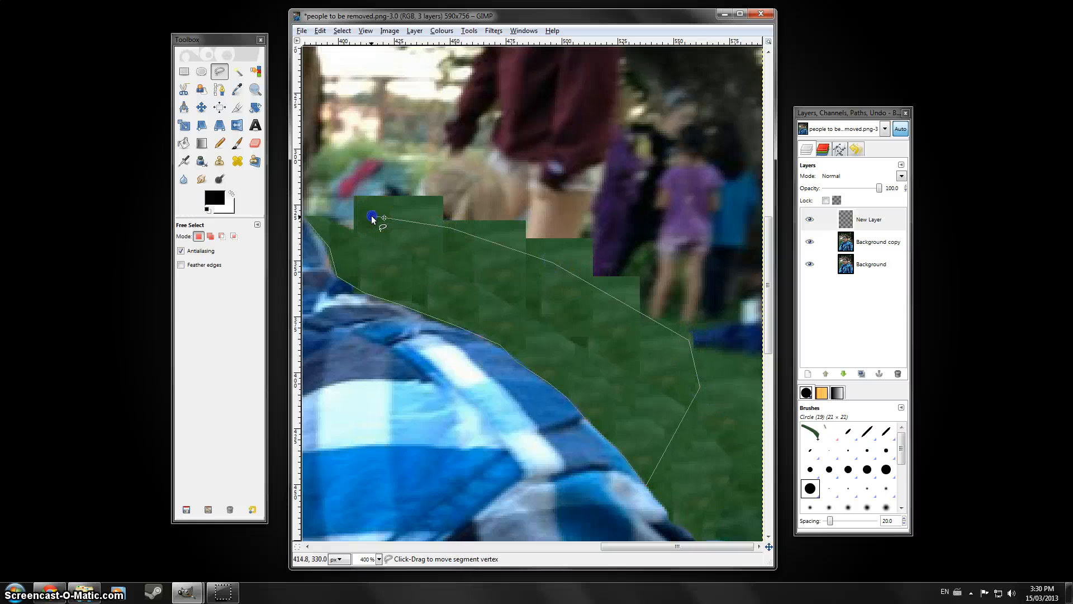
key("Escape")
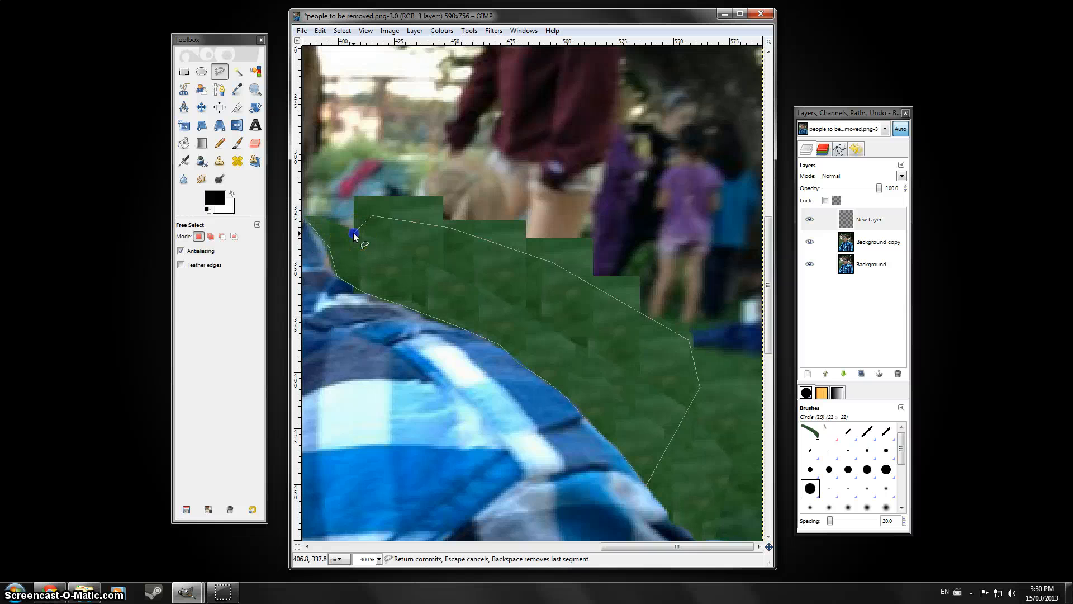
left_click(355, 234)
left_click(308, 226)
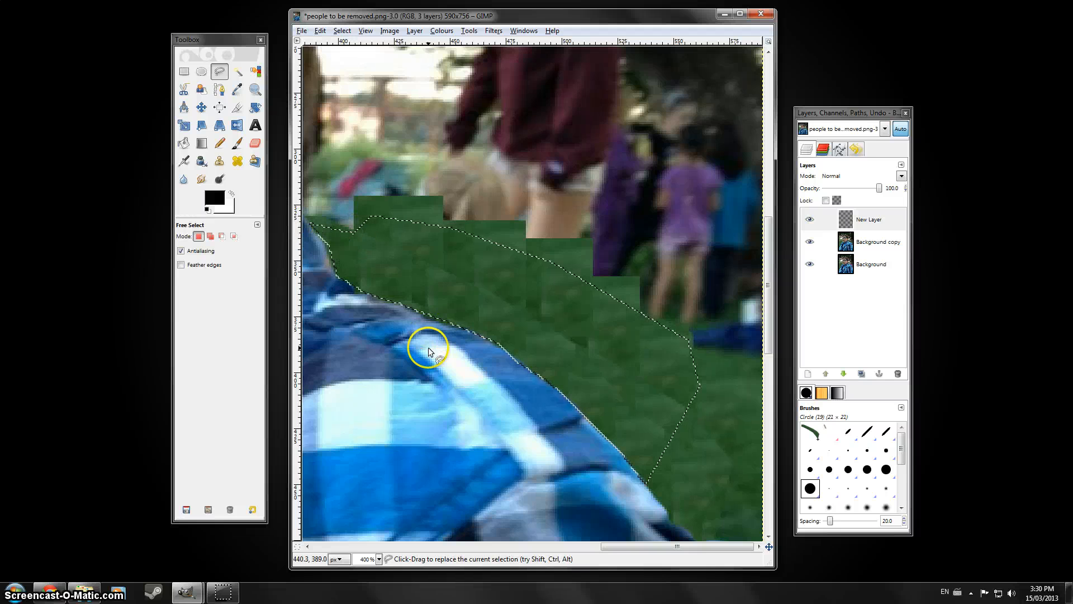
Step: Try to blur the selected grass with the Blur tool at brush scale 4.02, hiding and showing New Layer to compare
left_click(183, 178)
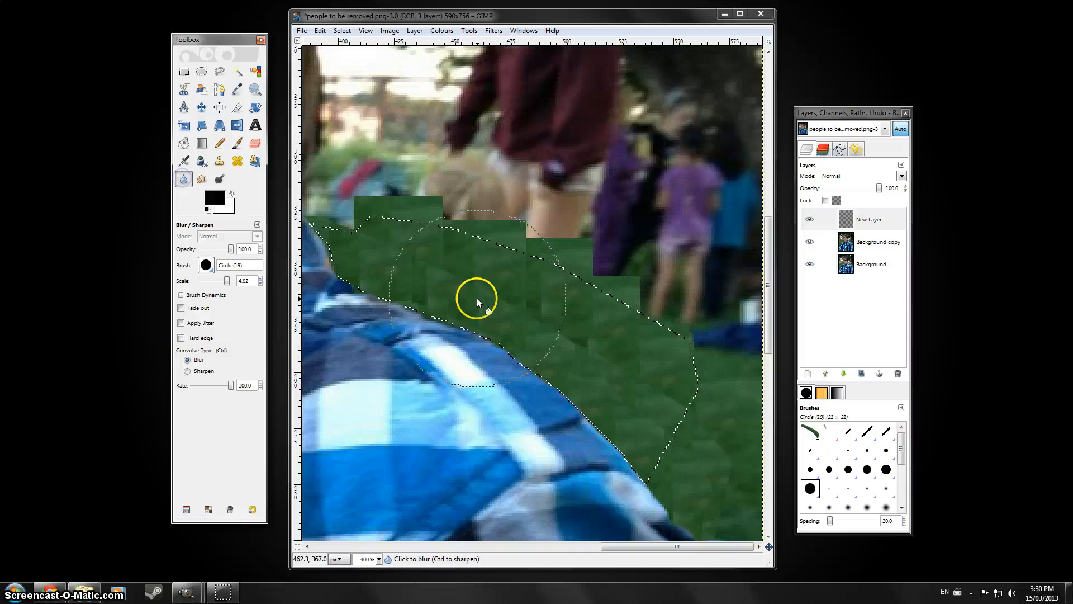
mouse_move(415, 265)
left_mouse_down()
mouse_move(554, 316)
mouse_move(628, 380)
mouse_move(606, 429)
mouse_move(619, 424)
mouse_move(528, 296)
mouse_move(488, 306)
mouse_move(507, 267)
mouse_move(469, 288)
mouse_move(587, 368)
left_mouse_up()
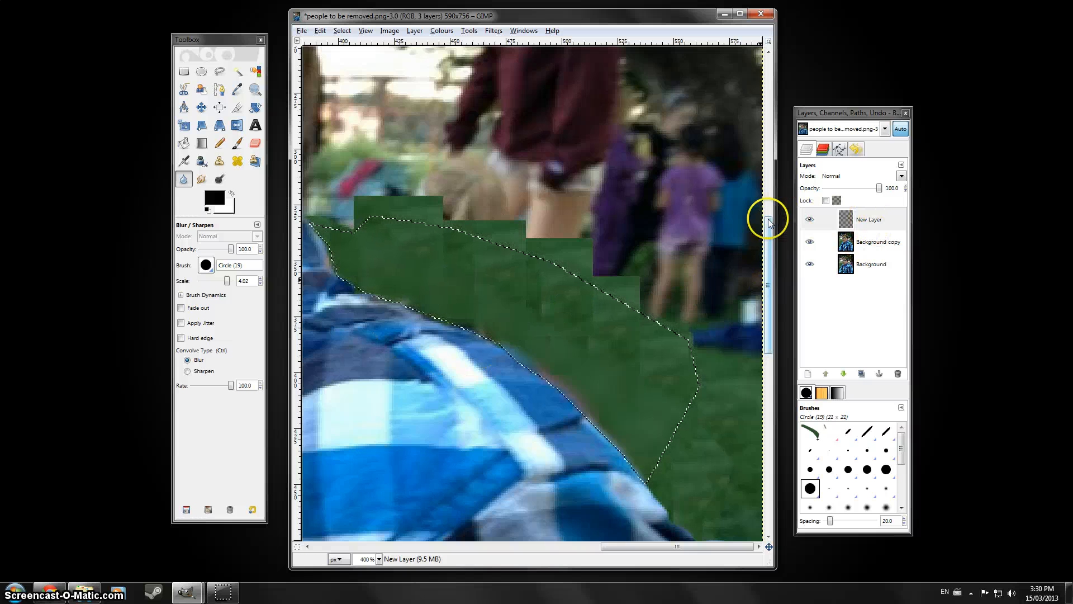
left_click(810, 220)
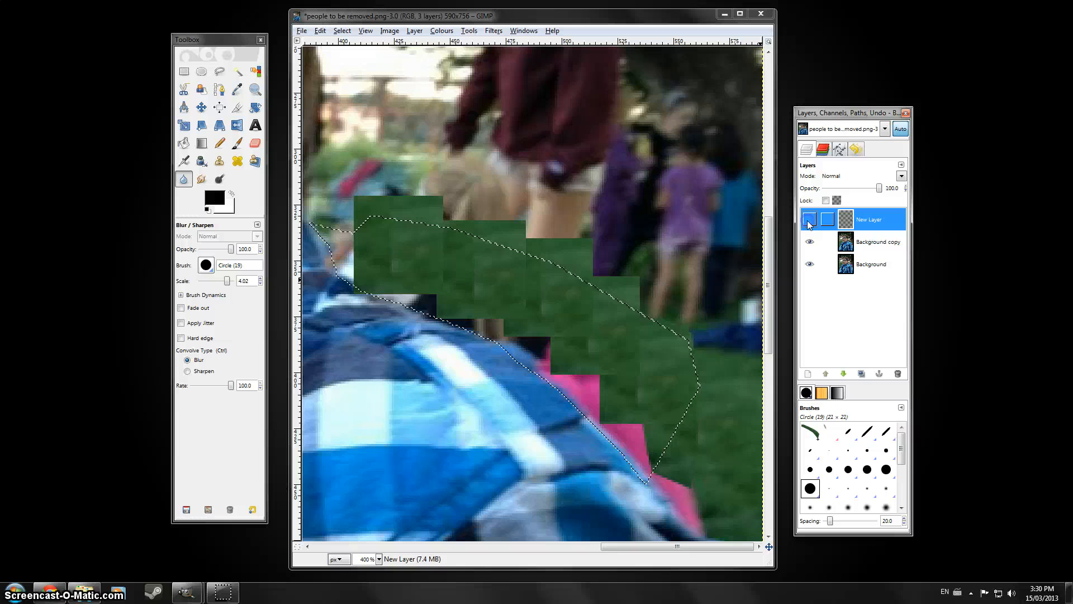
left_click(809, 220)
left_click(810, 220)
left_click(809, 219)
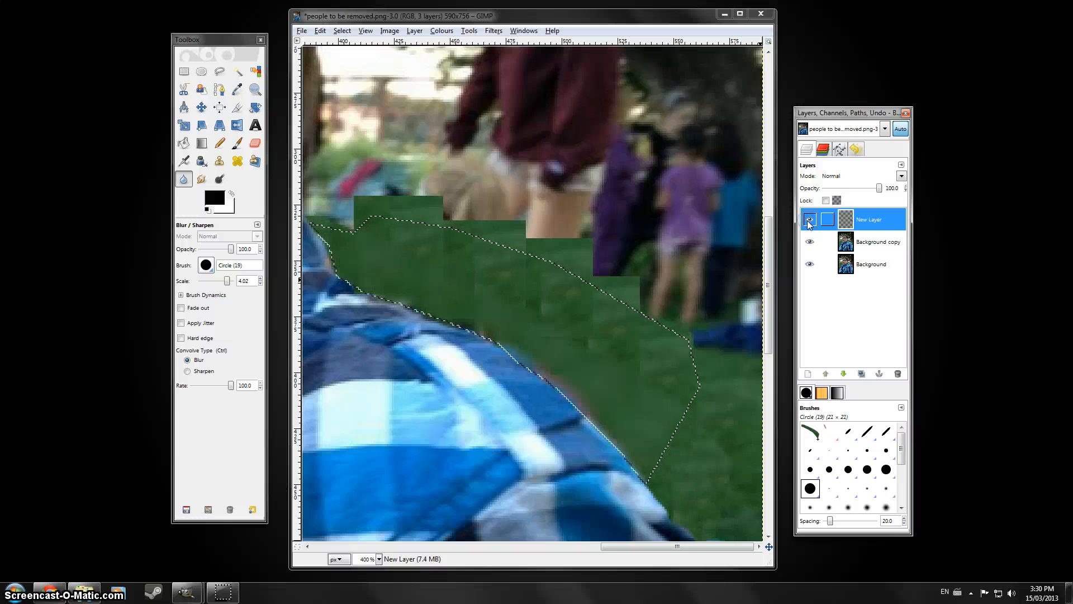
Step: Undo the blur strokes on the grass and clear the freehand selection
left_click(517, 385)
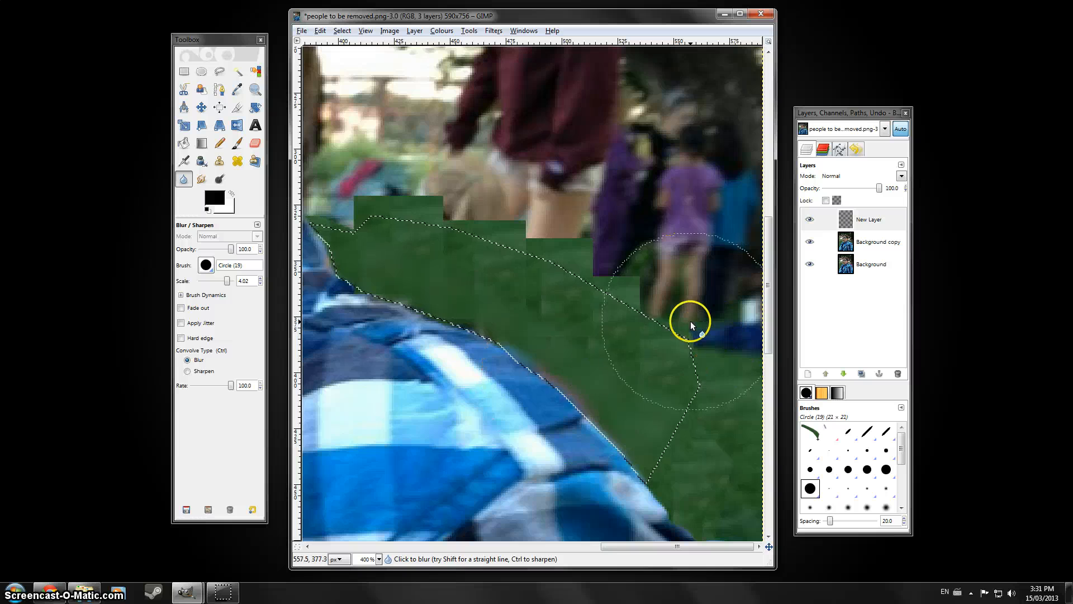
key("ctrl")
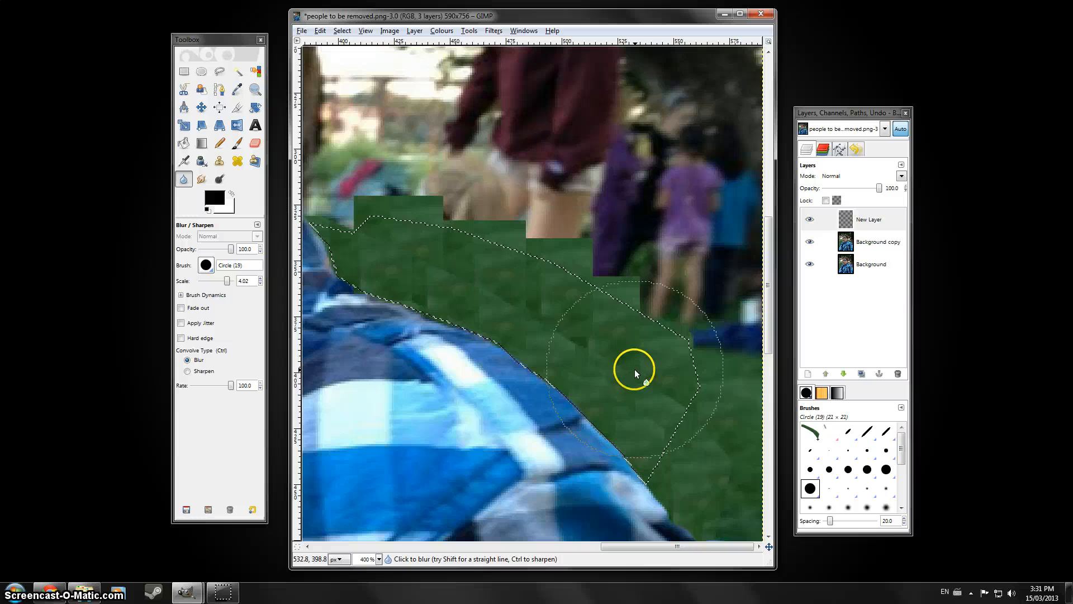
left_click(874, 227)
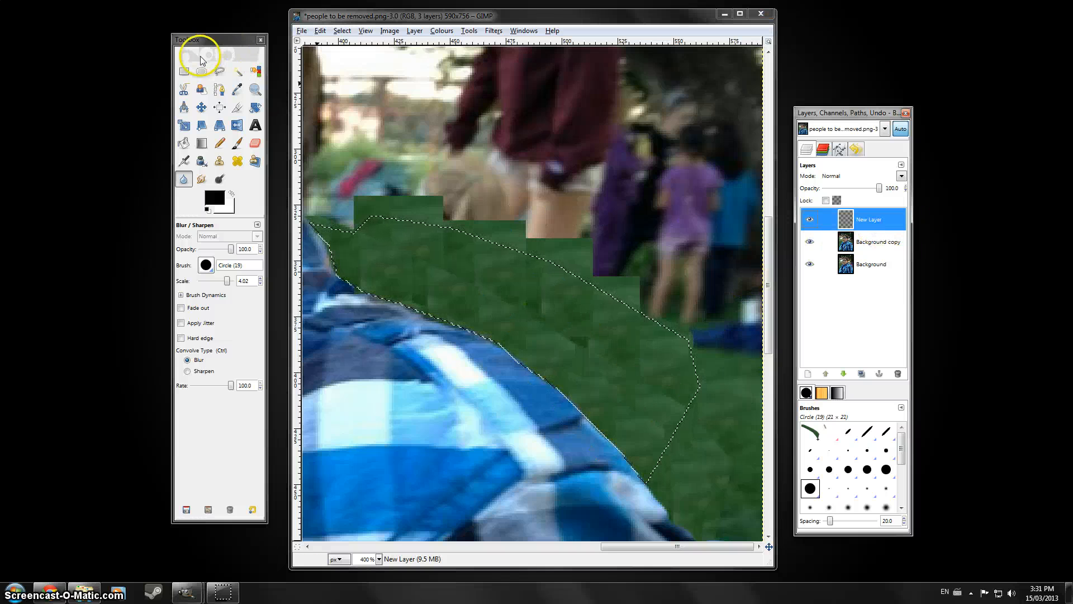
left_click(184, 71)
left_click(500, 200)
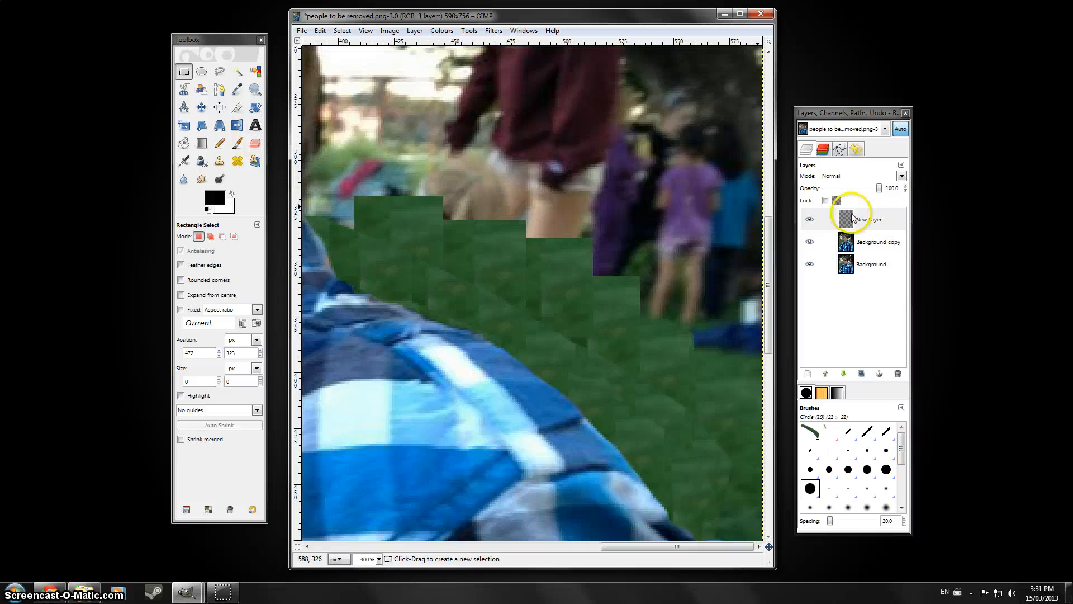
Step: Merge New Layer down into the Background copy layer
left_click(871, 221)
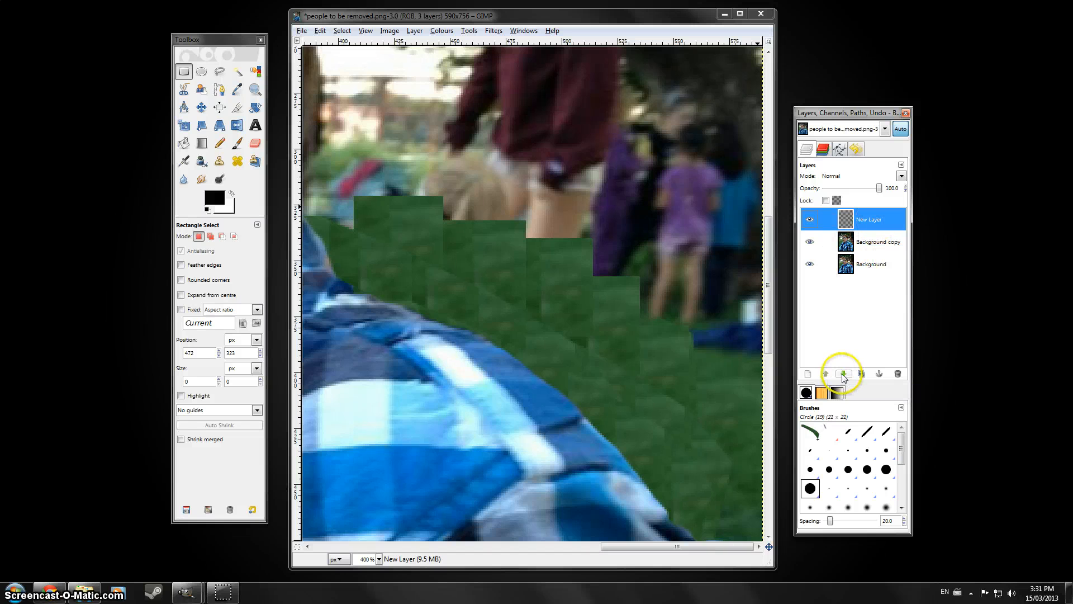
left_click(842, 374)
left_click(826, 373)
right_click(876, 222)
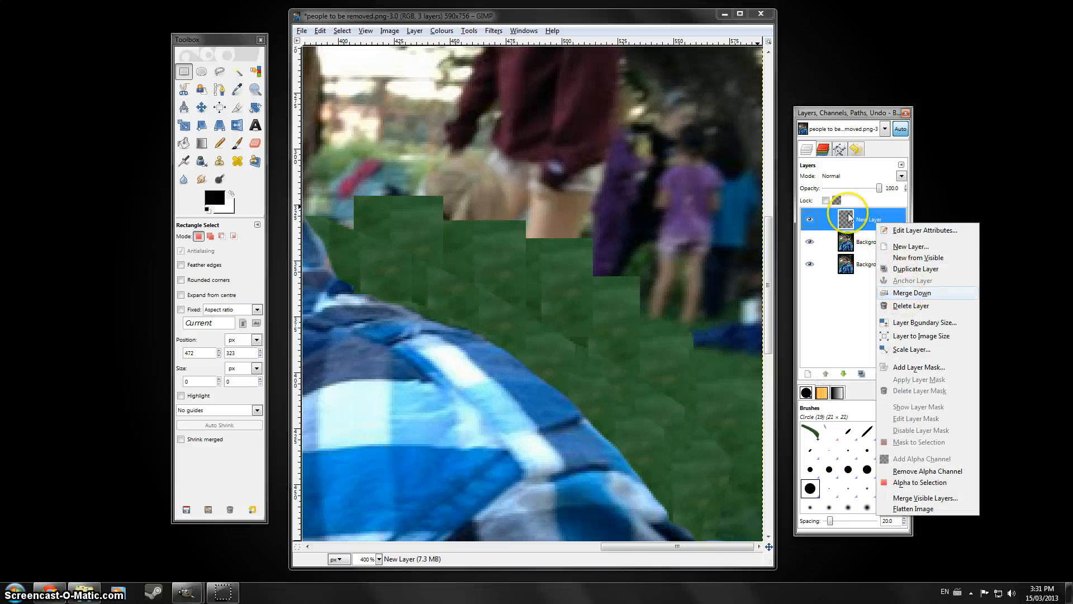
left_click(864, 223)
right_click(866, 221)
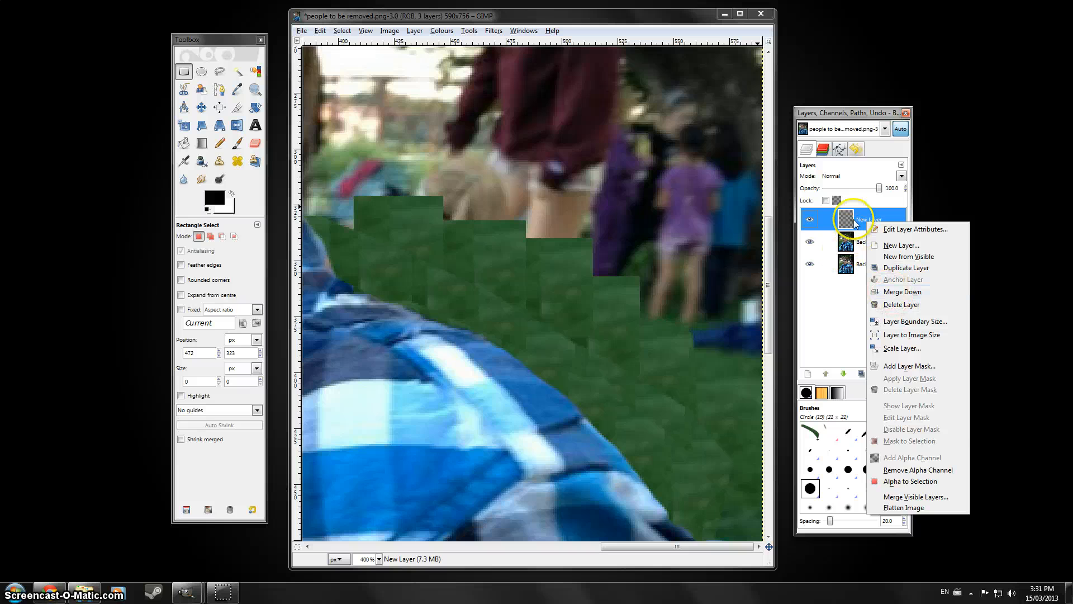
left_click(890, 292)
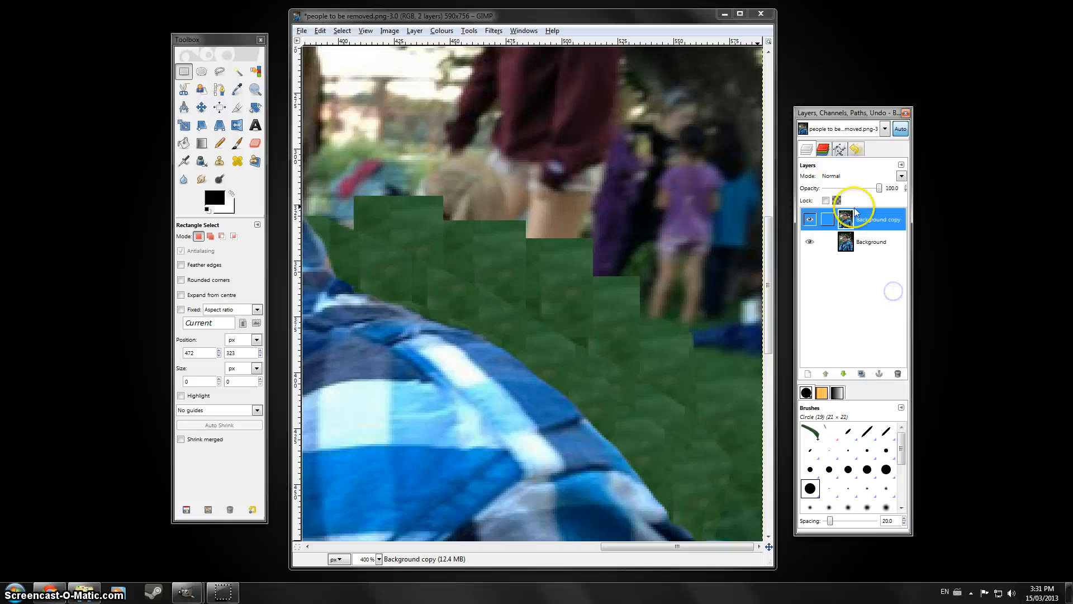
Step: Hide and show the Background copy layer to compare it with the layer below
left_click(810, 220)
left_click(810, 222)
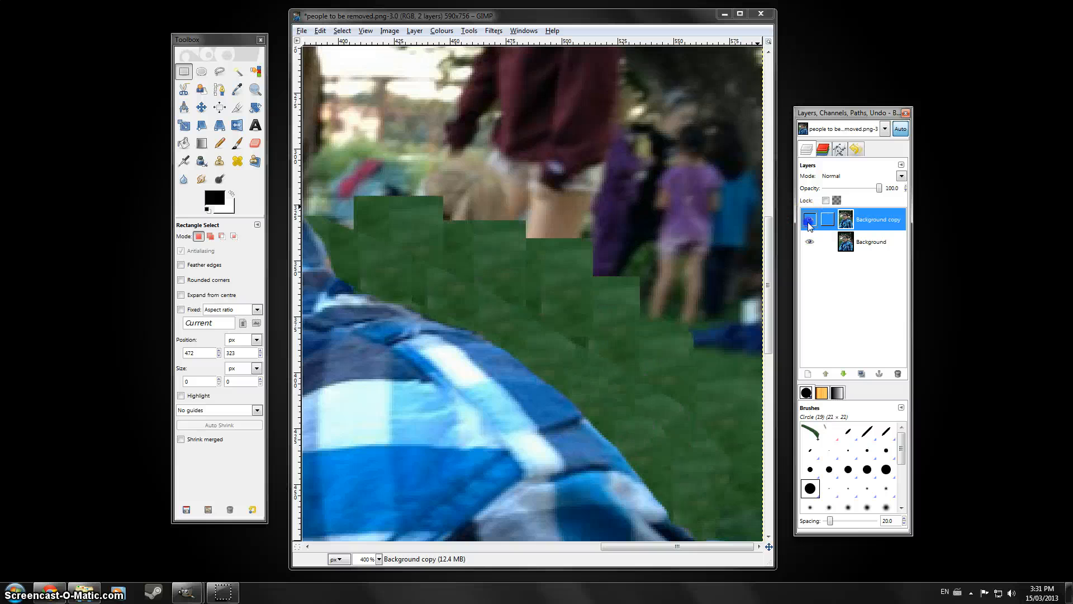
left_click(810, 222)
left_click(810, 222)
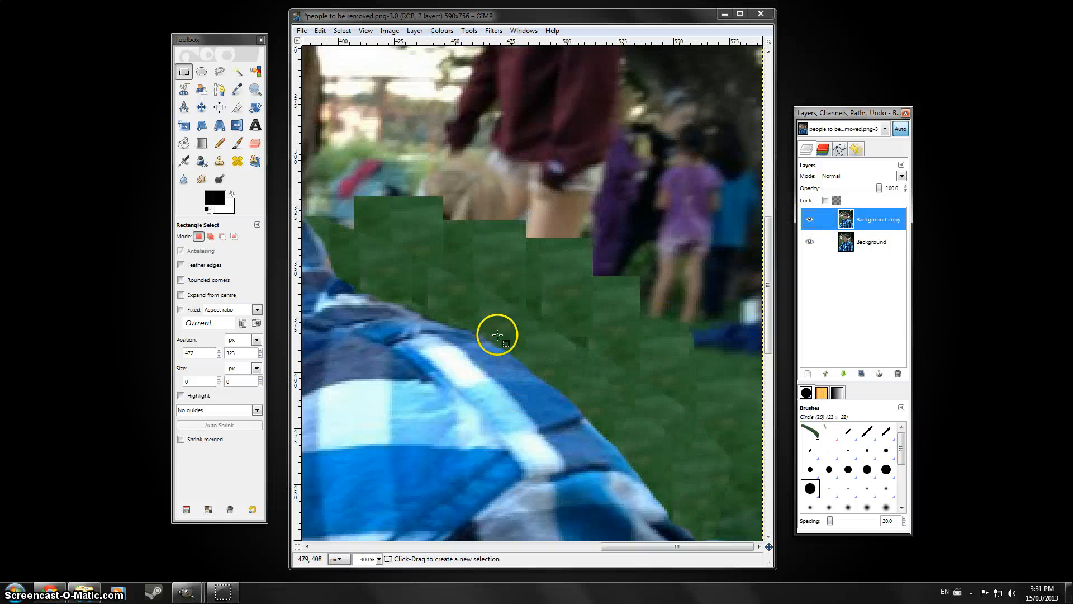
Step: Blur the seams between the grass patches above the shoulder on Background copy, using the Blur tool at brush scale 0.34
left_click(185, 179)
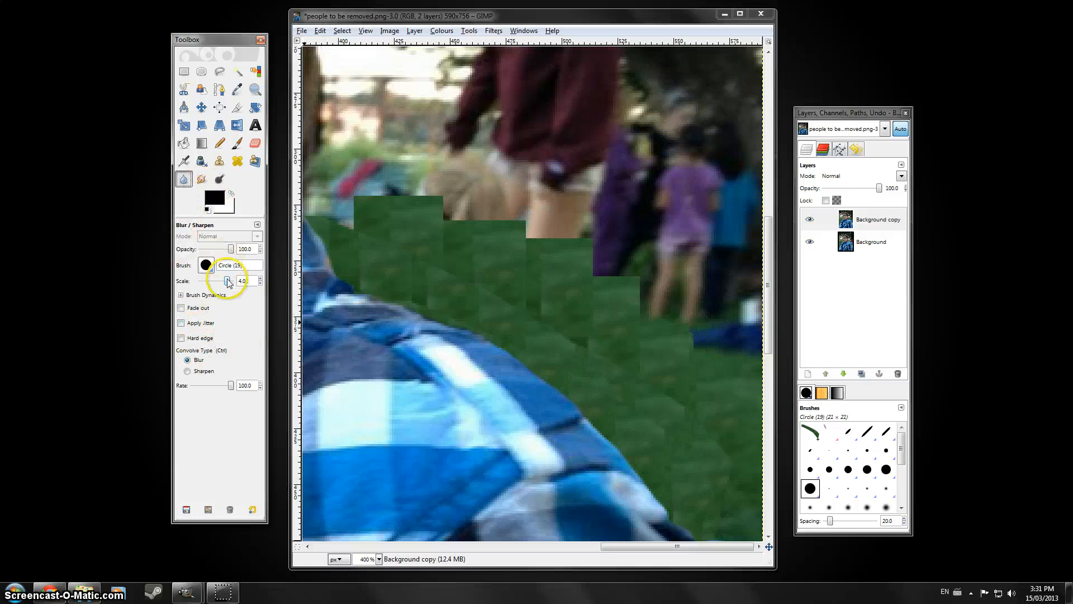
left_click_drag(227, 281, 216, 281)
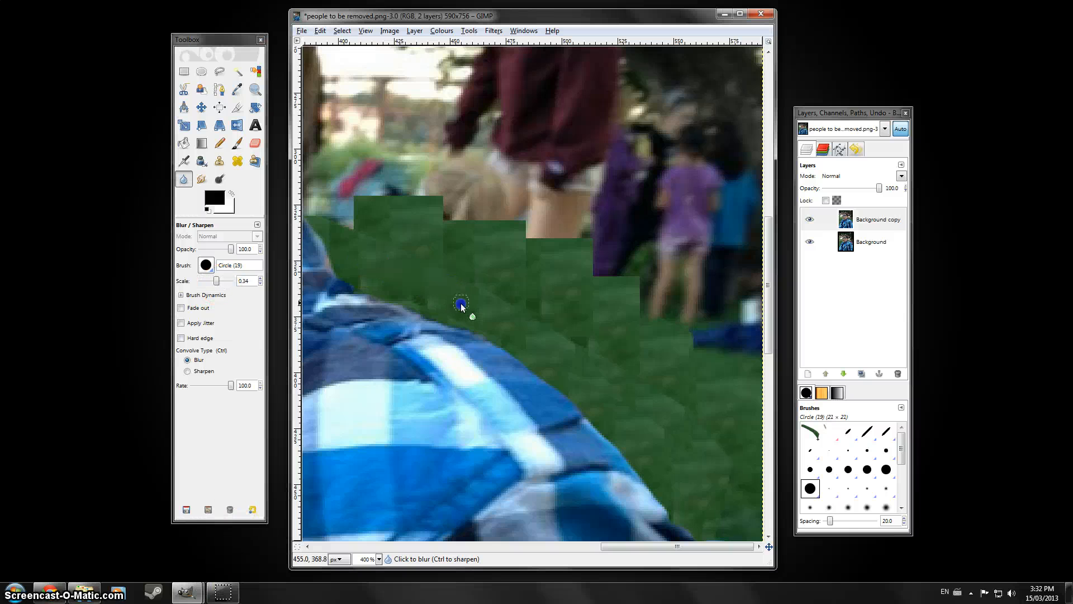
mouse_move(485, 301)
left_mouse_down()
mouse_move(507, 291)
mouse_move(503, 309)
left_mouse_up()
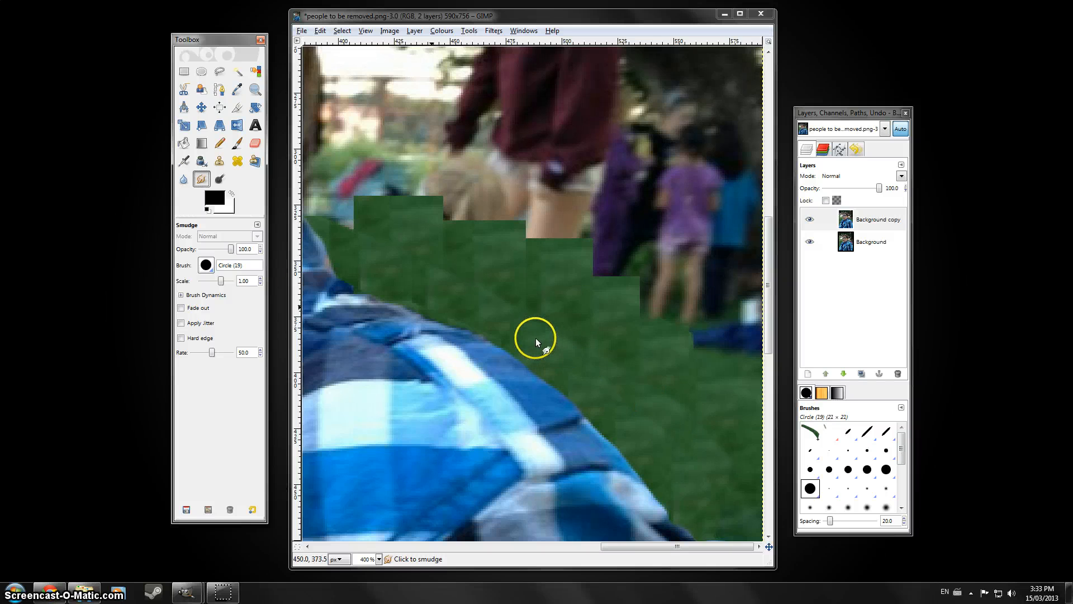
Step: Smudge the seams between the grass patches beside the shoulder, using the Smudge tool at brush scale 0.50
left_click_drag(221, 281, 205, 282)
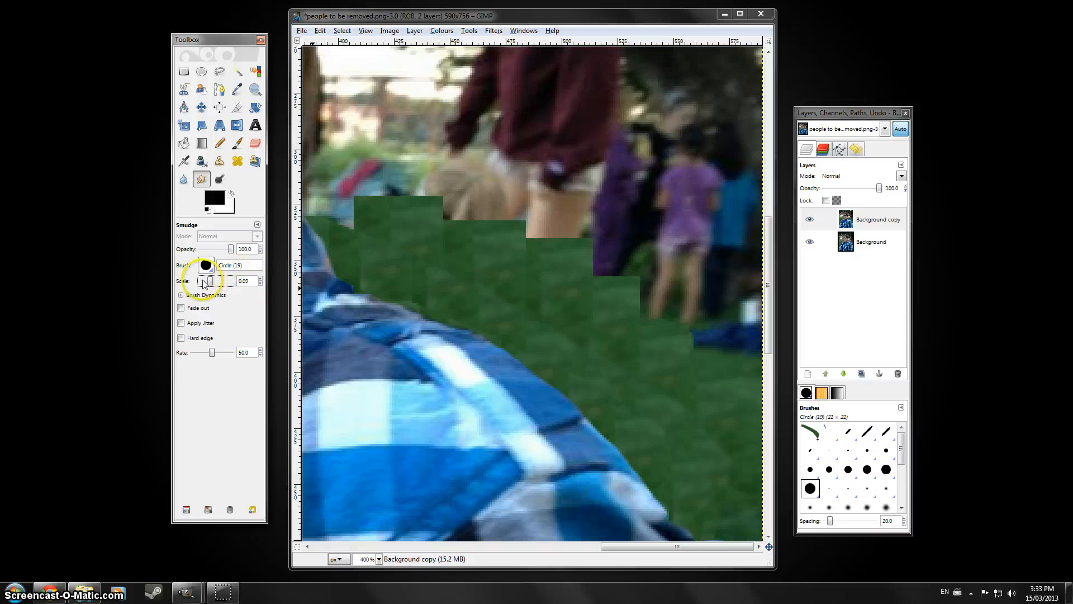
left_click(209, 282)
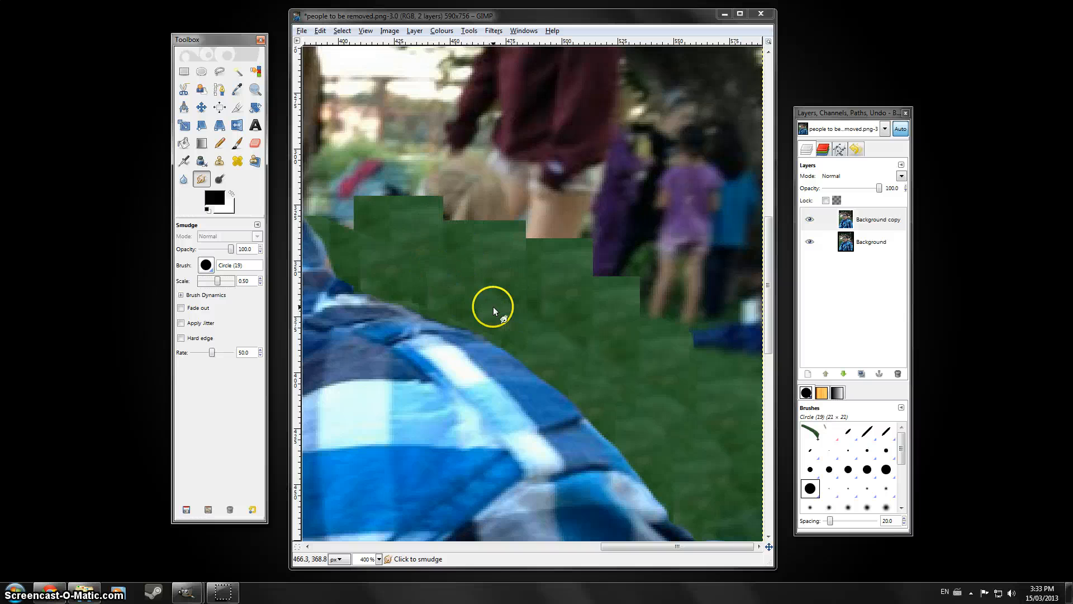
left_click(643, 363)
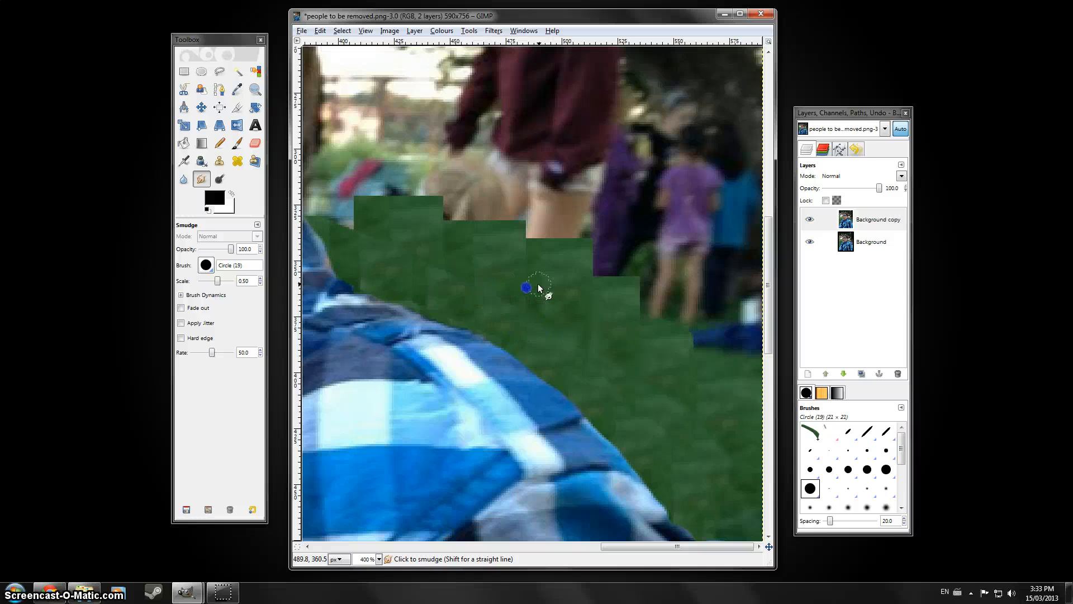
Step: Lower the Smudge rate to 29.4 and smudge the remaining patch edges across the grass above the shoulder
left_click(212, 353)
left_click_drag(206, 353, 204, 354)
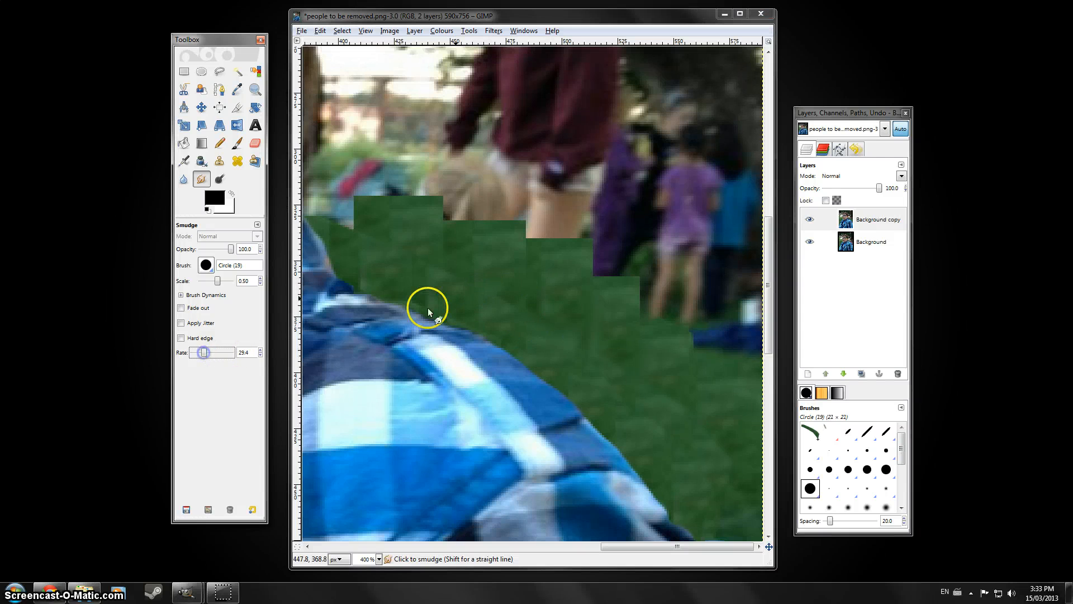
left_click_drag(471, 270, 496, 269)
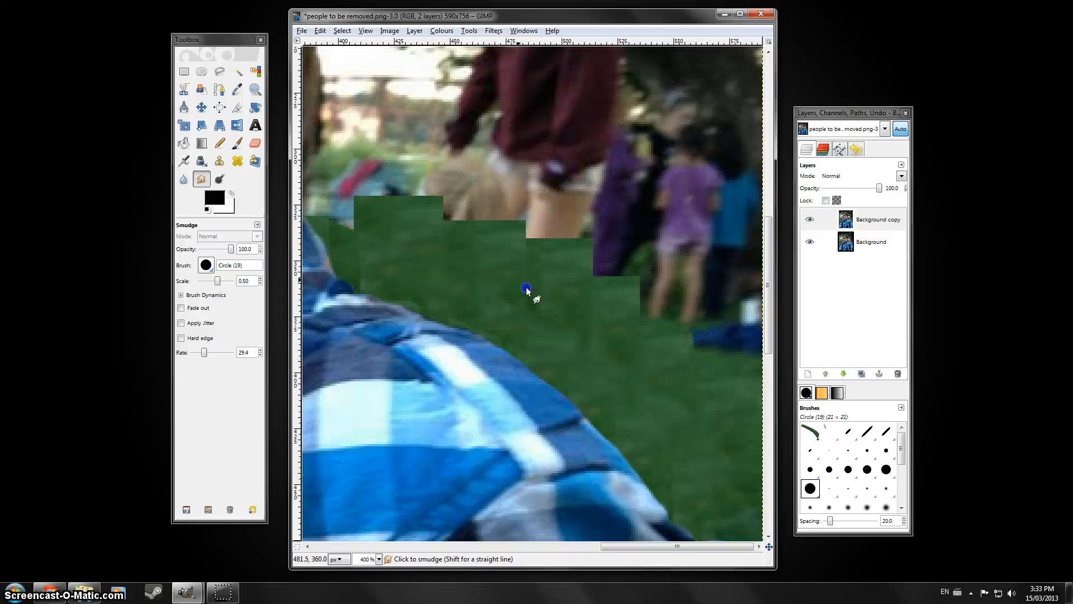
left_click_drag(526, 288, 581, 336)
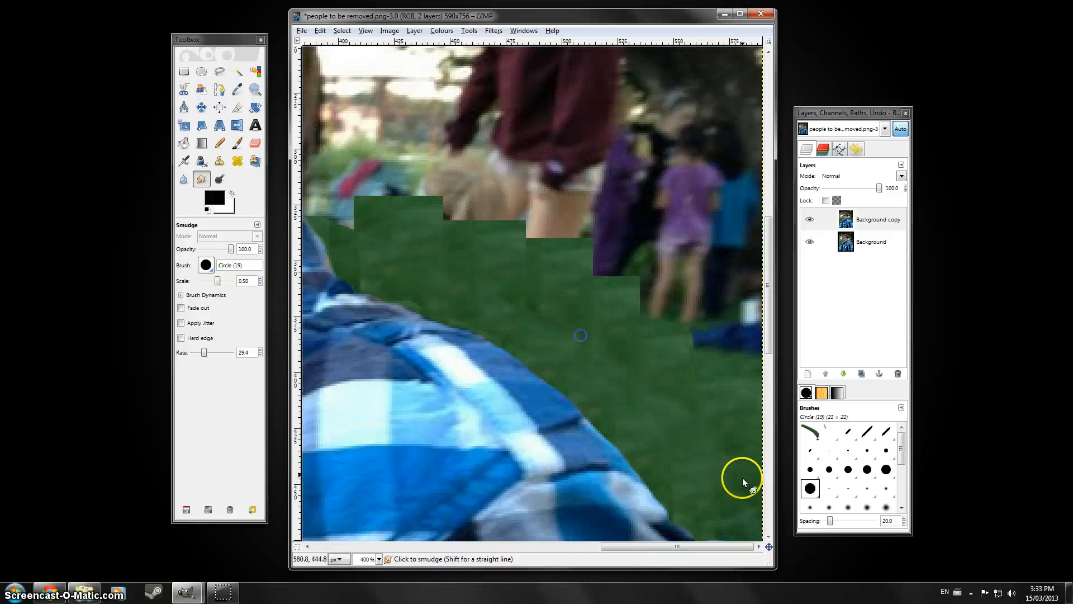
Step: Soften the smudged grass along the whole shoulder edge with the Blur tool at brush scale 0.74 and rate 66.2
left_click(184, 179)
left_click(381, 273)
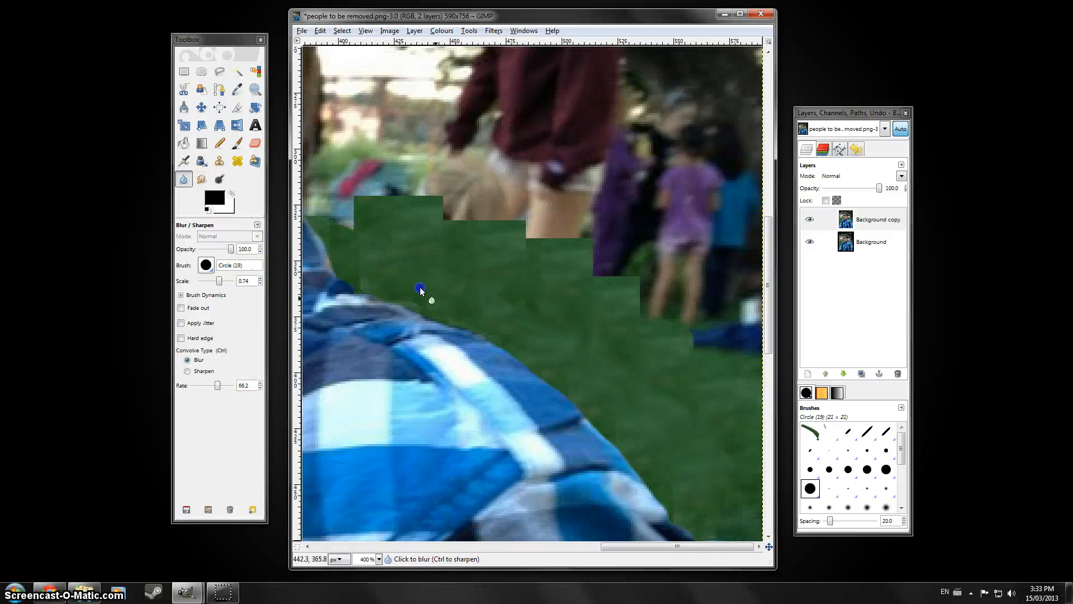
mouse_move(517, 291)
left_mouse_down()
mouse_move(662, 371)
mouse_move(695, 410)
mouse_move(703, 502)
left_mouse_up()
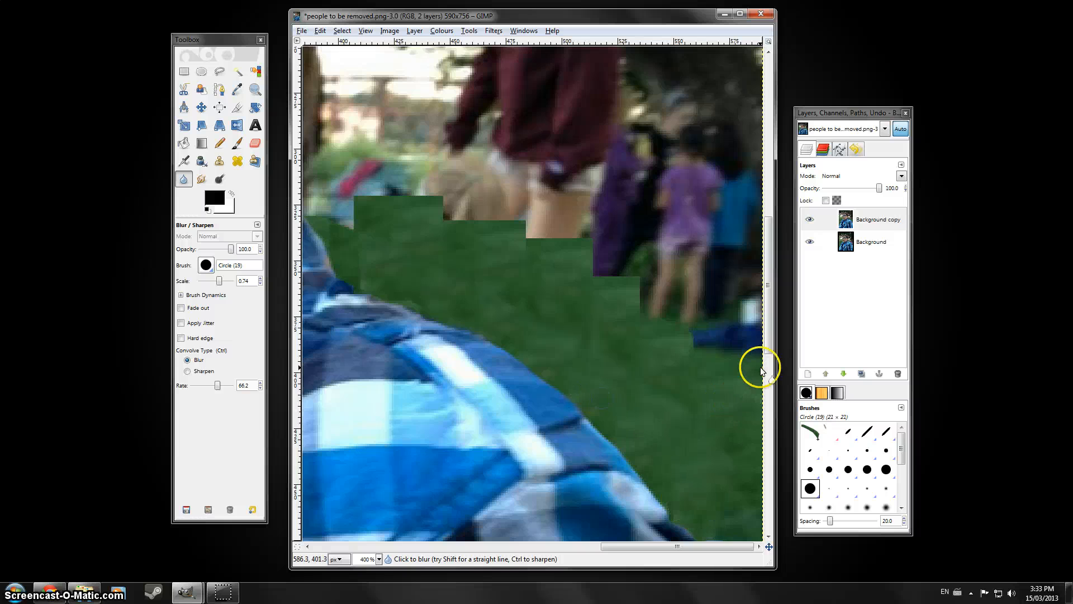
left_click(870, 220)
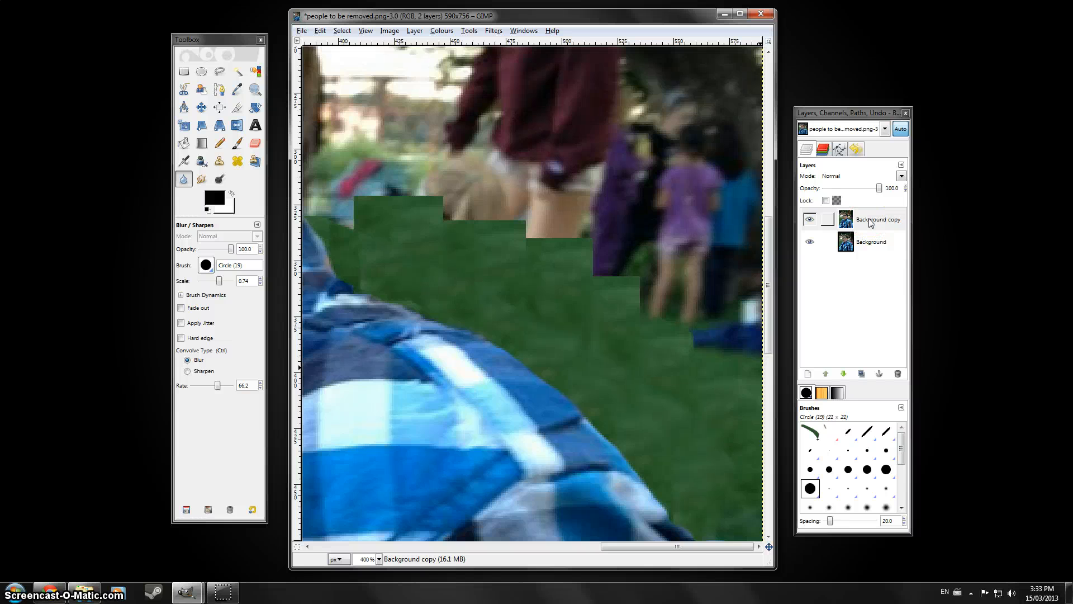
Step: Examine the standing woman in the maroon sweatshirt and the tree and sky background around her on Background copy
left_click(869, 243)
left_click(569, 406)
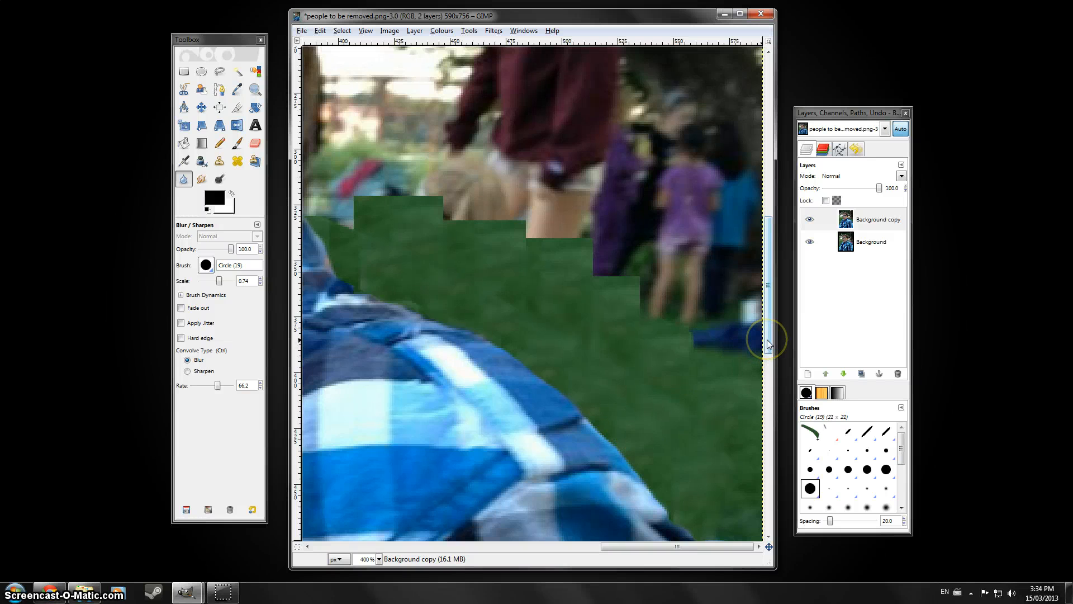
left_click_drag(768, 344, 777, 269)
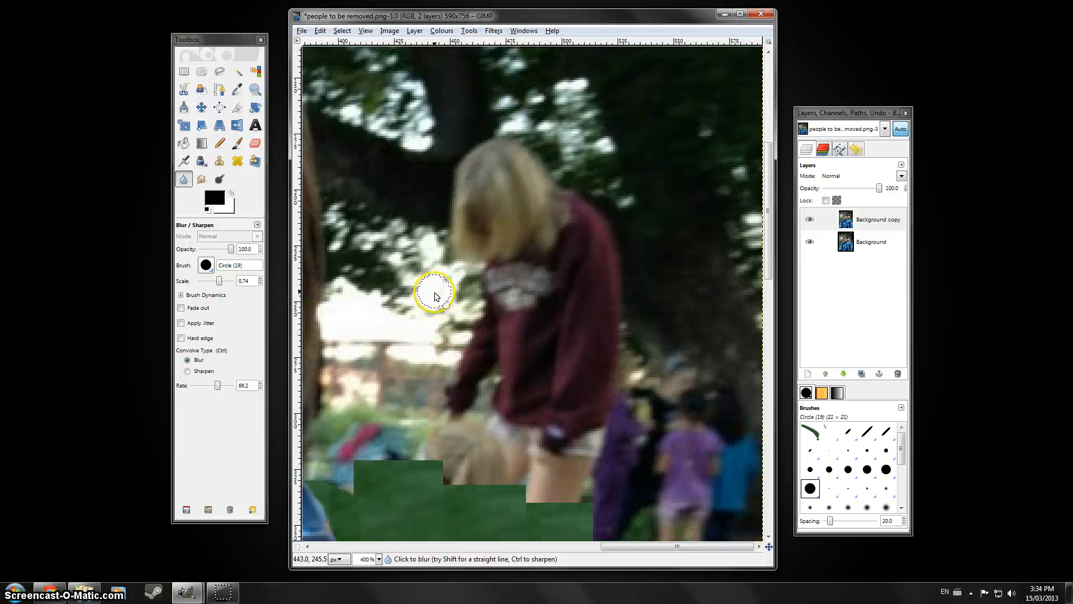
left_click_drag(436, 296, 488, 297)
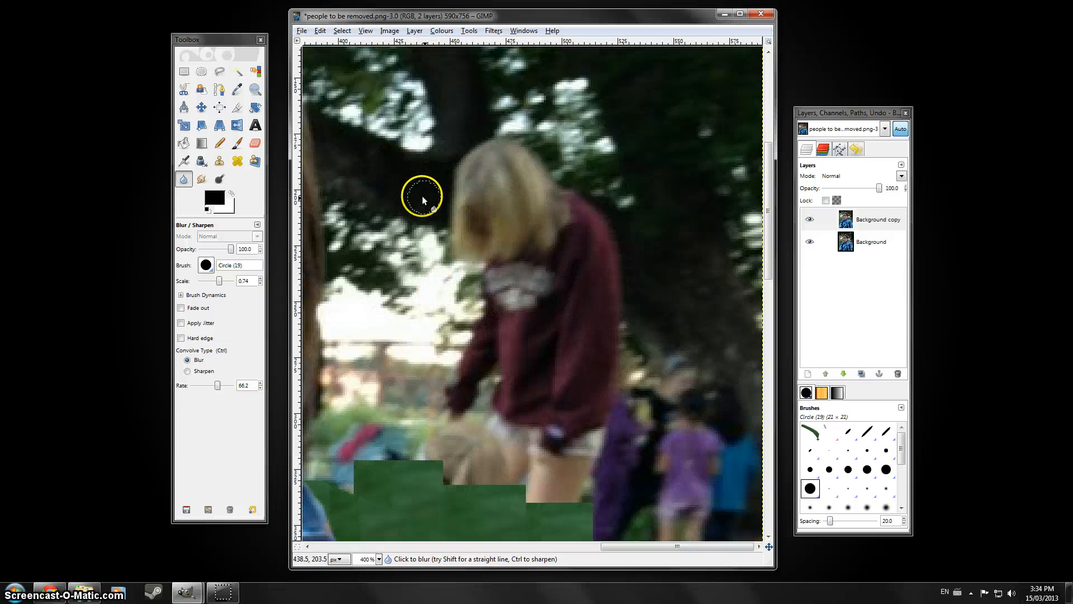
left_click(510, 384)
left_click_drag(562, 474, 451, 458)
mouse_move(491, 385)
left_mouse_down()
mouse_move(426, 360)
mouse_move(446, 364)
mouse_move(436, 283)
mouse_move(502, 309)
left_mouse_up()
left_click_drag(422, 304, 438, 297)
Step: Try copying a rectangular patch of dark foliage and pasting it over the bright gap beside the woman's hair
left_click(201, 71)
left_click(423, 293)
left_click_drag(423, 293, 437, 306)
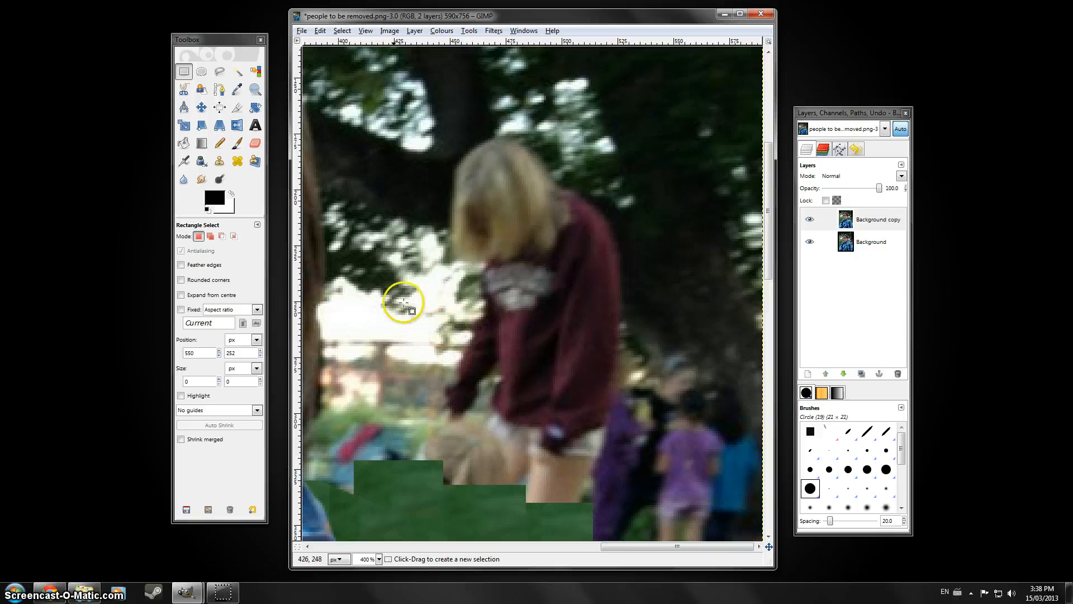
left_click_drag(397, 295, 423, 287)
key("ctrl+c")
key("ctrl+v")
left_click(408, 311)
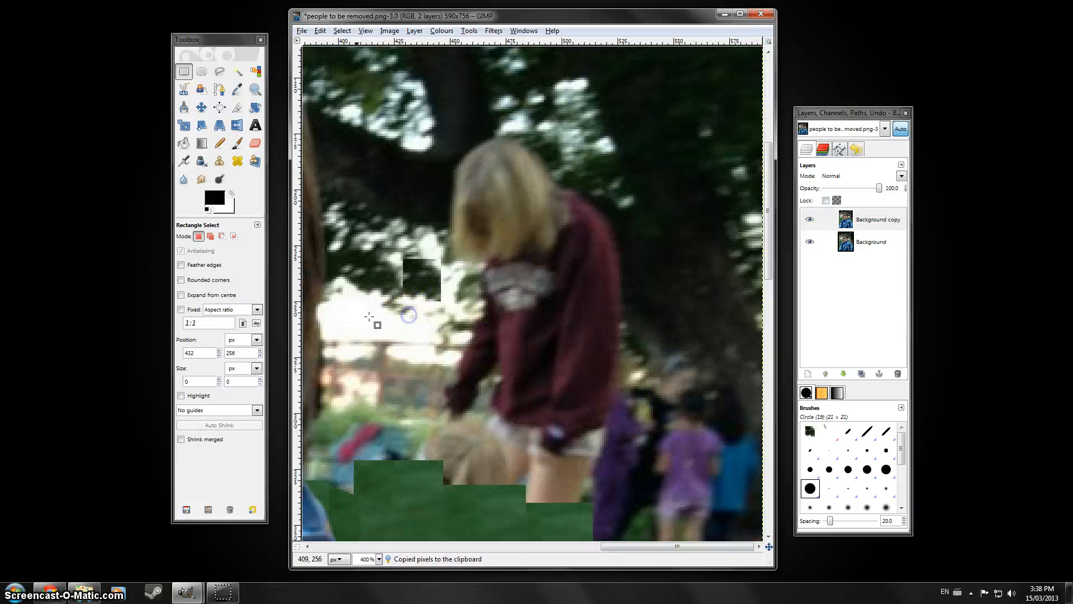
Step: Try copying a 6 × 6 px patch of bright sky and pasting it onto the pasted foliage patch
left_click_drag(356, 309, 369, 323)
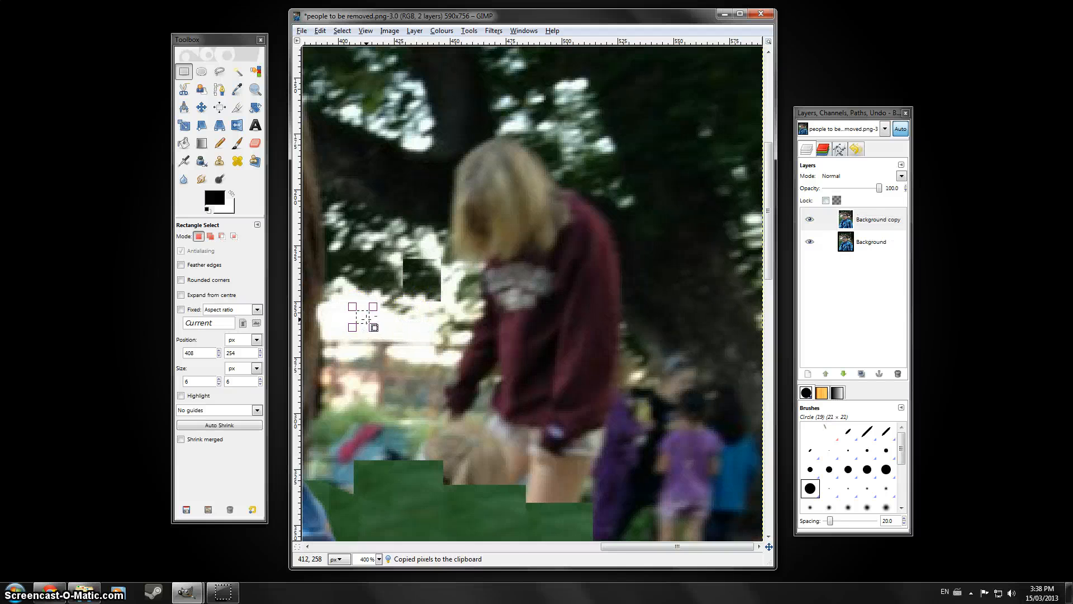
key("ctrl+c")
key("ctrl+v")
left_click(415, 317)
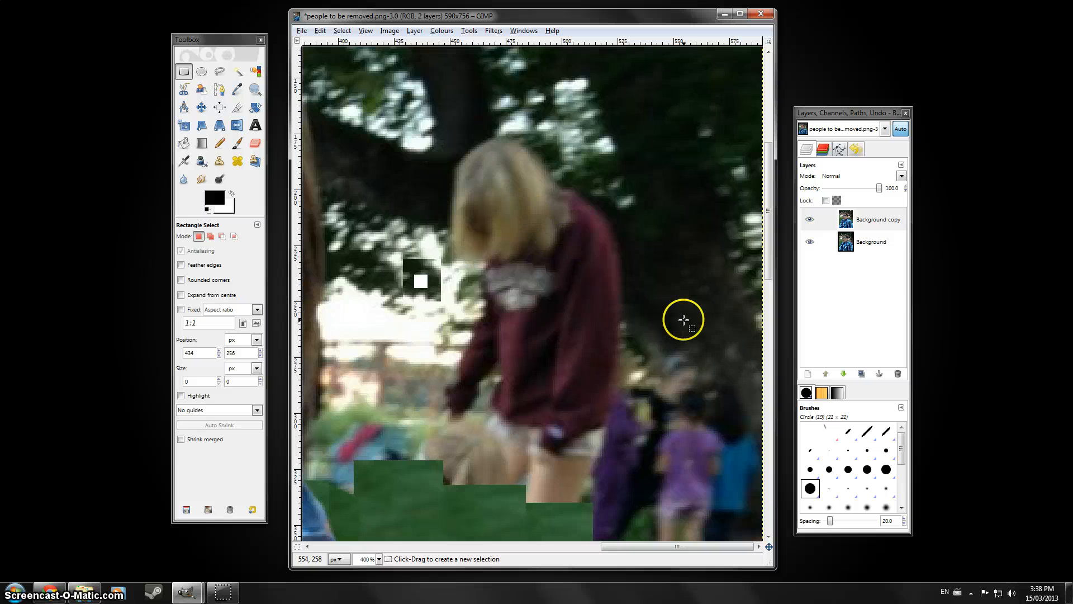
Step: Undo the pasted sky and foliage patches beside the woman
key("ctrl+v")
key("ctrl+z")
key("ctrl+z")
key("ctrl+z")
key("ctrl+z")
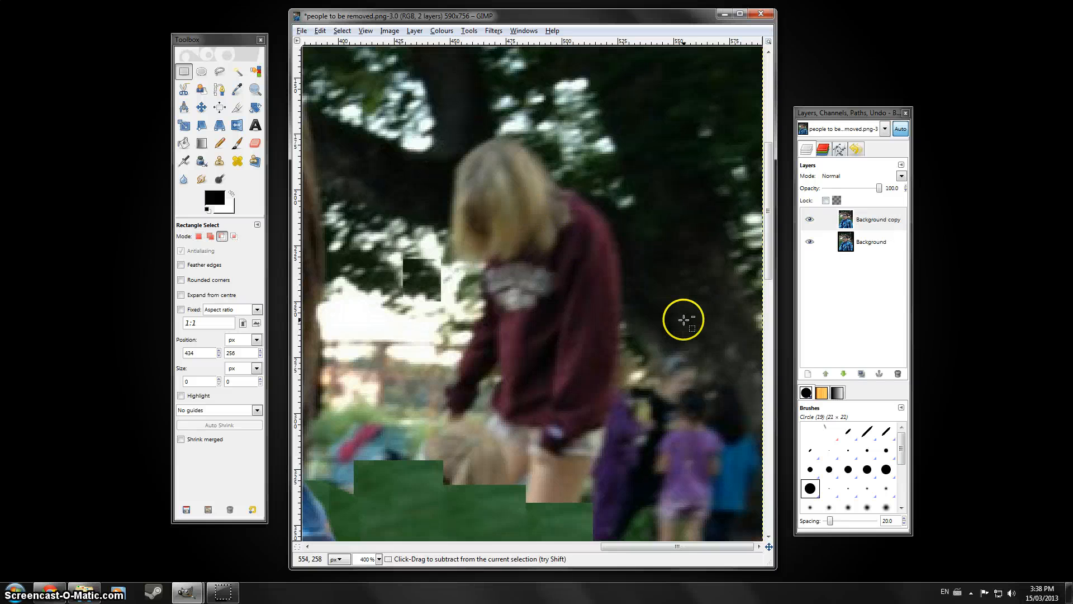
left_click(683, 320)
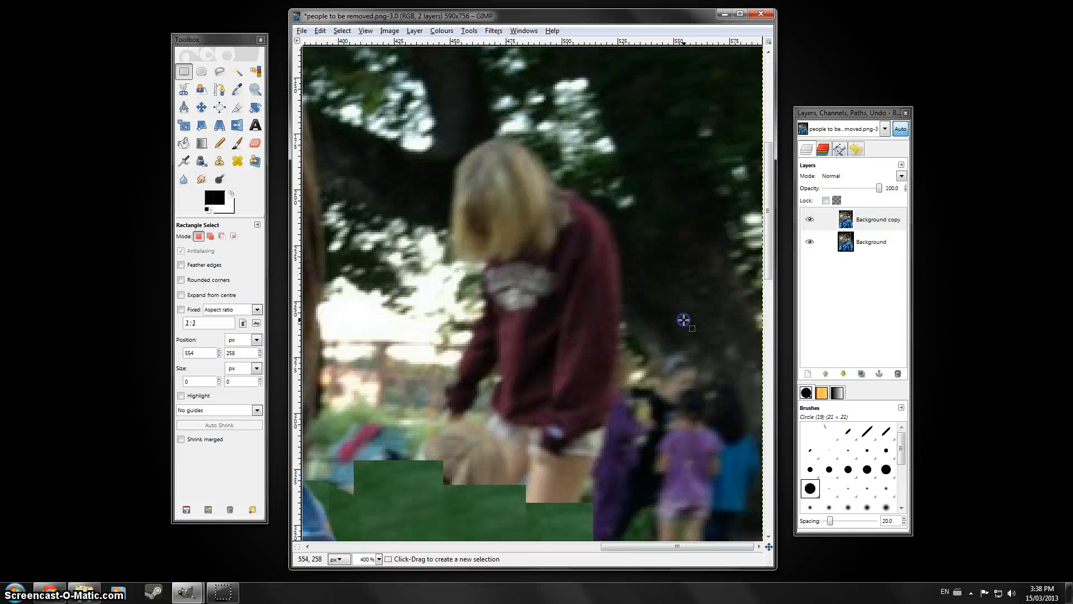
Step: Outline dark areas of 14 × 27 px beside the sweatshirt and 21 × 24 px on the tree trunk, clearing the selection at the end
left_click(647, 273)
left_click_drag(626, 250, 656, 310)
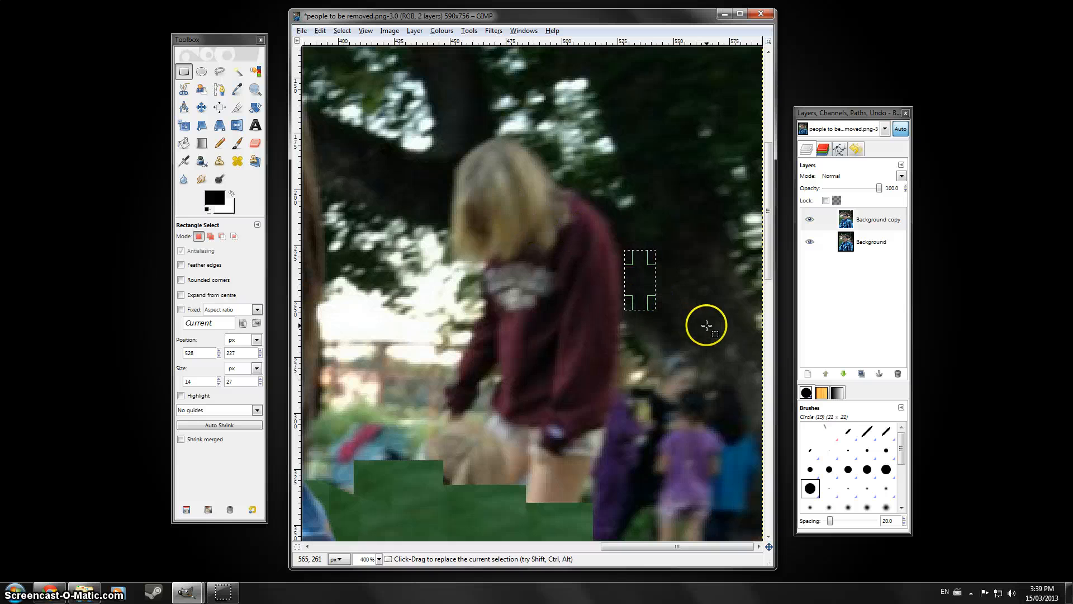
left_click_drag(703, 311, 750, 363)
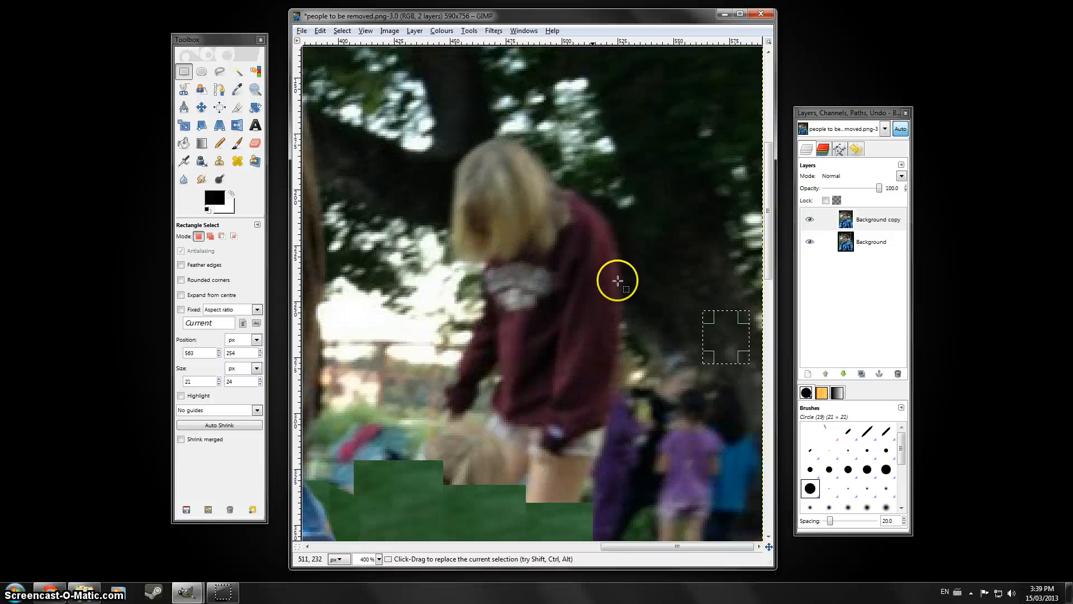
left_click(418, 403)
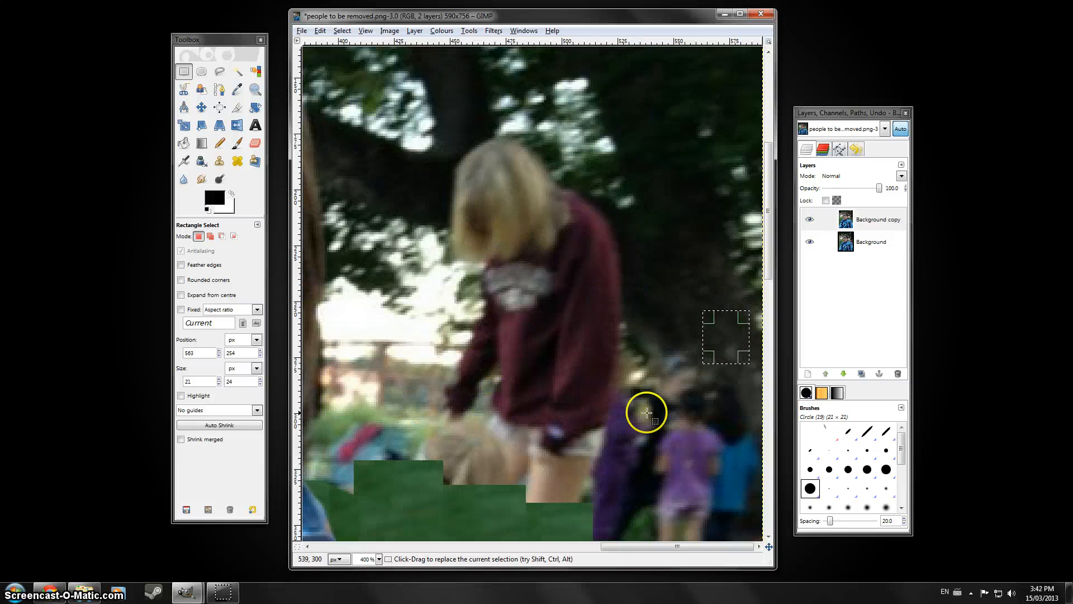
left_click(690, 412)
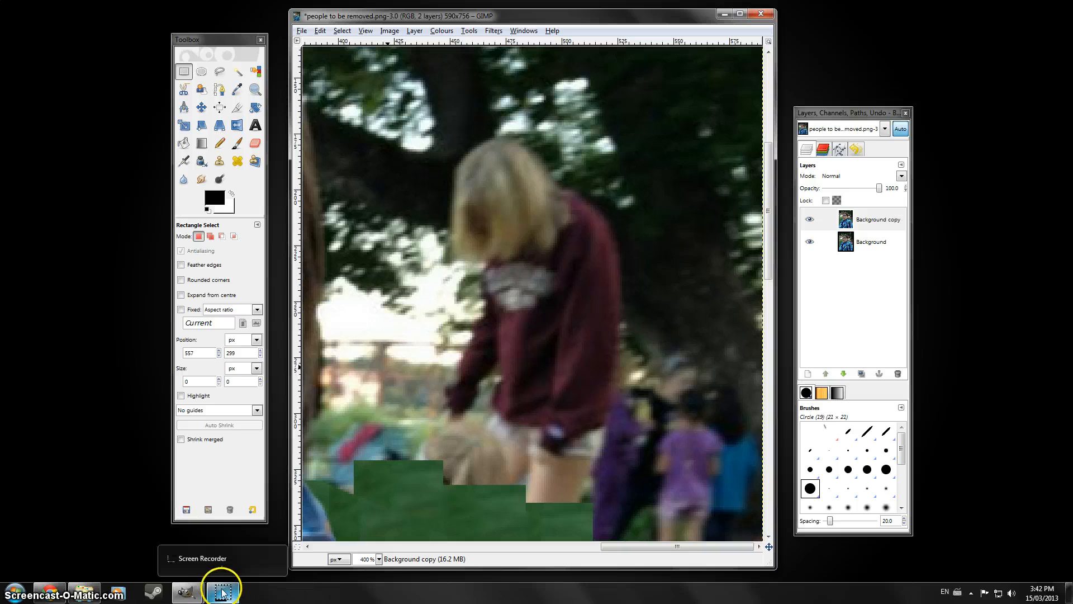
Step: Switch to people removed.png, outline a 155 × 59 px area along the grass horizon beside the face, and clear the selection
mouse_move(185, 596)
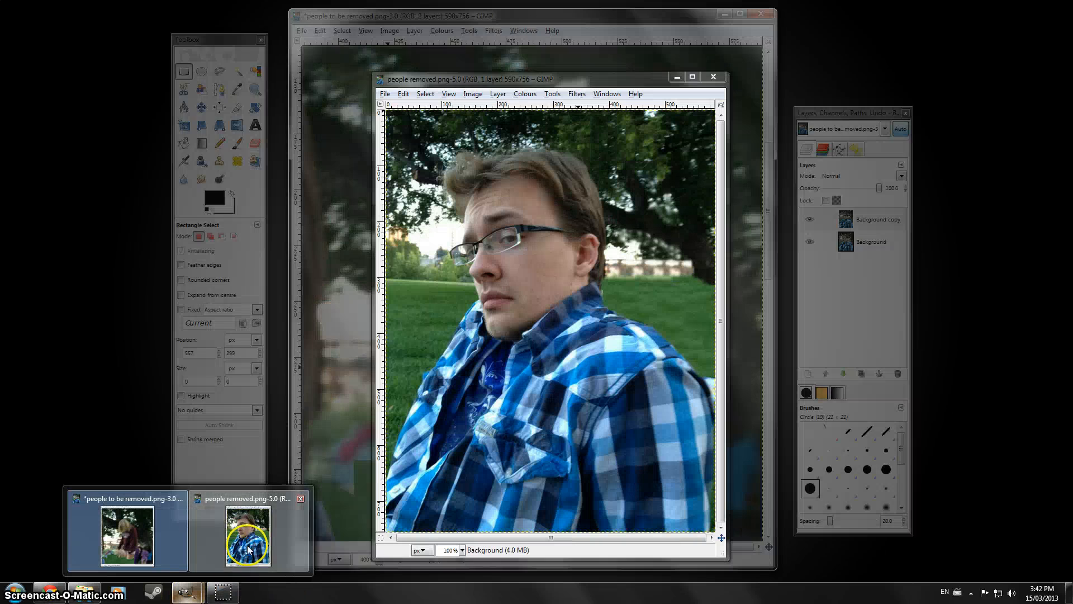
left_click(241, 550)
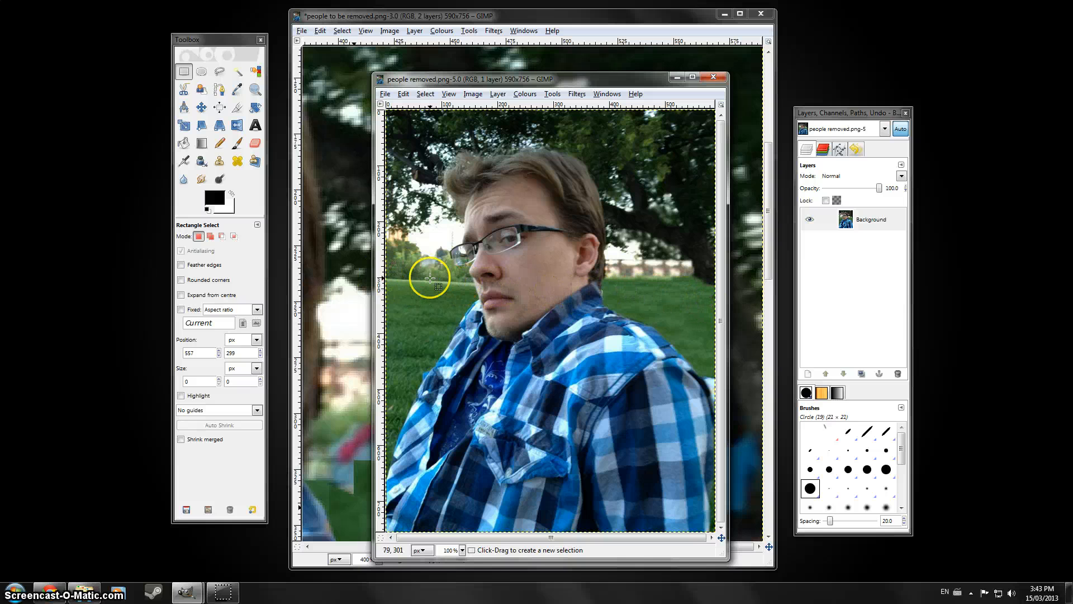
left_click_drag(389, 267, 475, 299)
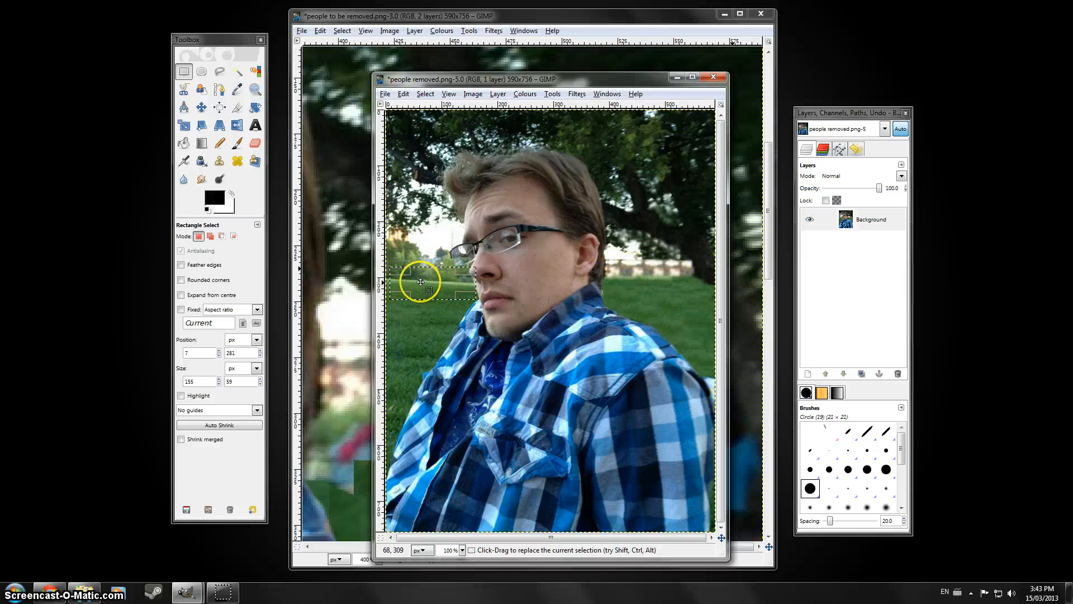
left_click(426, 338)
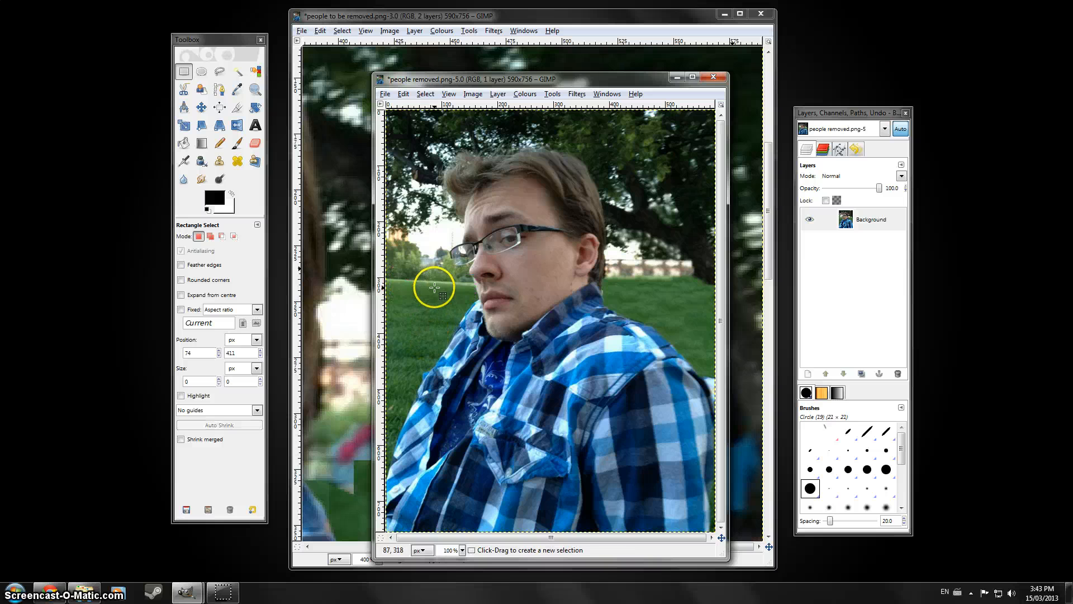
Step: Examine the grass edge beside the face and the replaced background behind the shoulder up close, and view the whole finished image
scroll(440, 284, "up", 1, "ctrl")
scroll(440, 283, "up", 2, "ctrl")
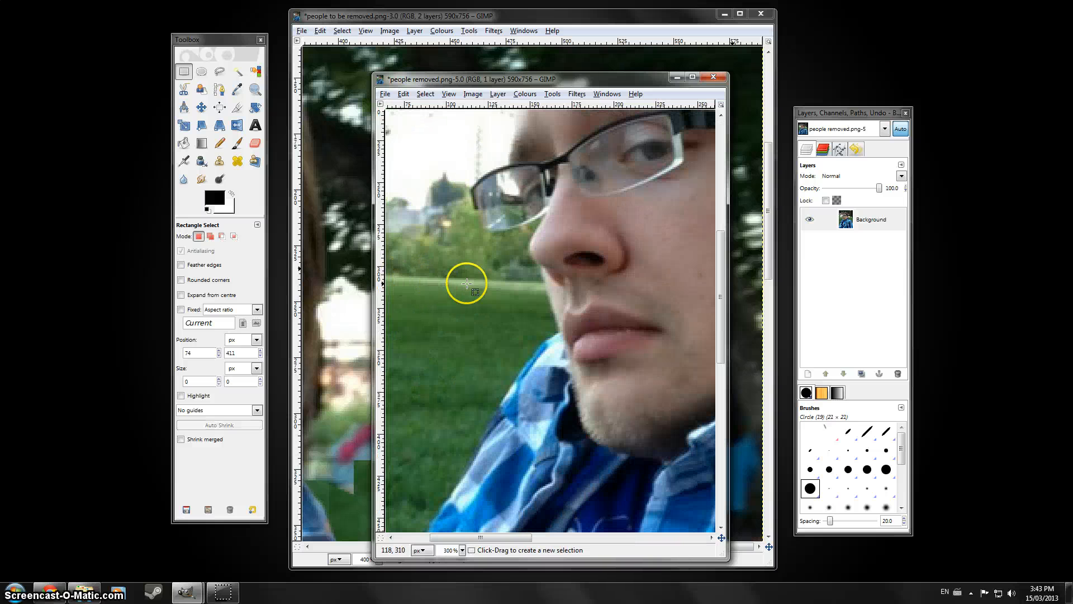
left_click_drag(498, 537, 637, 537)
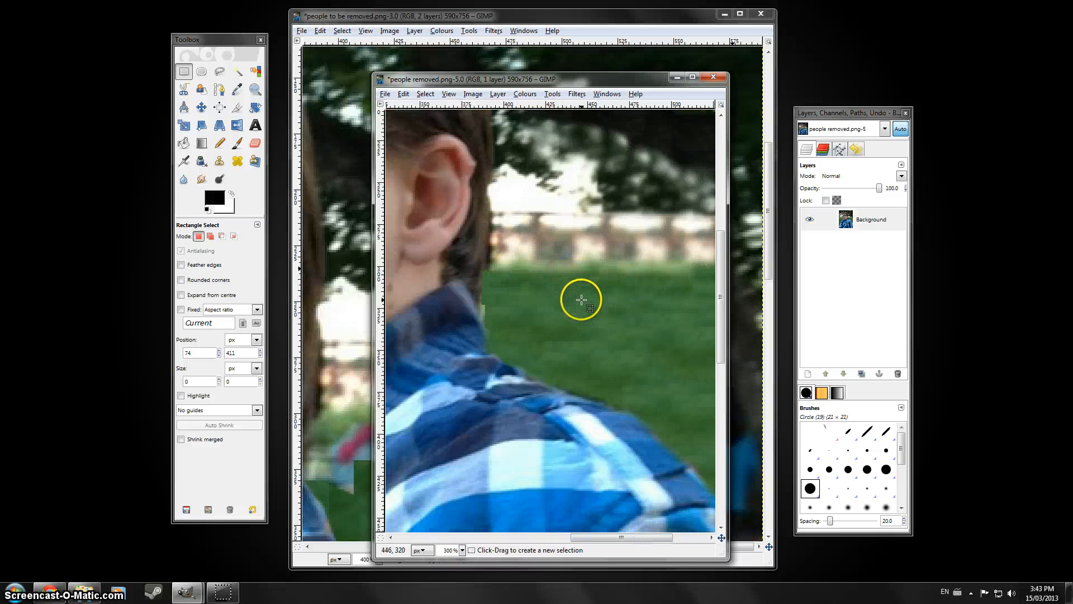
scroll(582, 299, "down", 1, "ctrl")
scroll(581, 300, "down", 3, "ctrl")
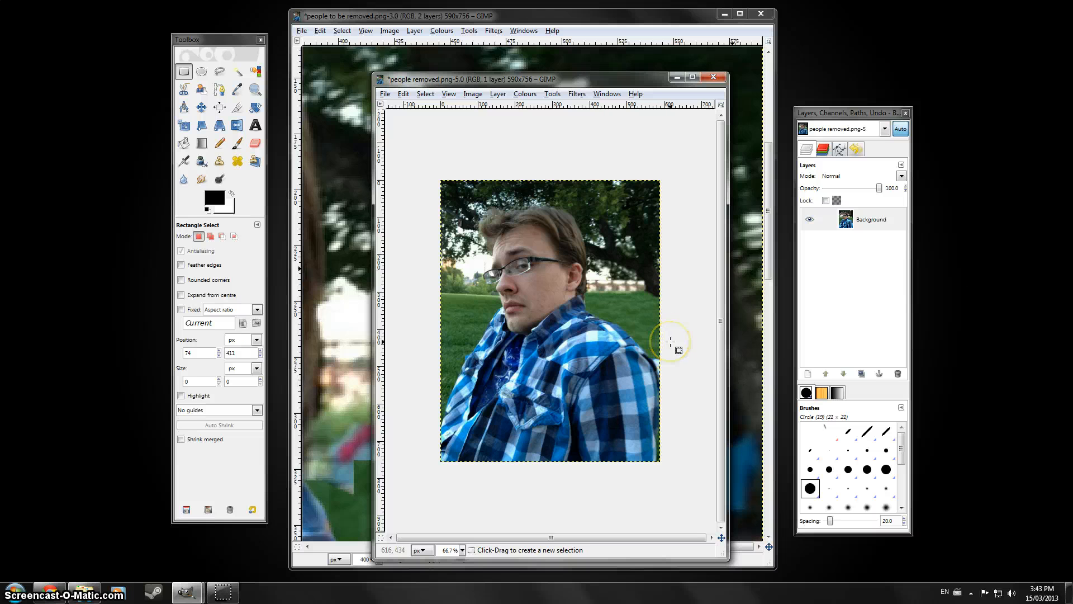
key("ctrl")
scroll(670, 341, "down", 2)
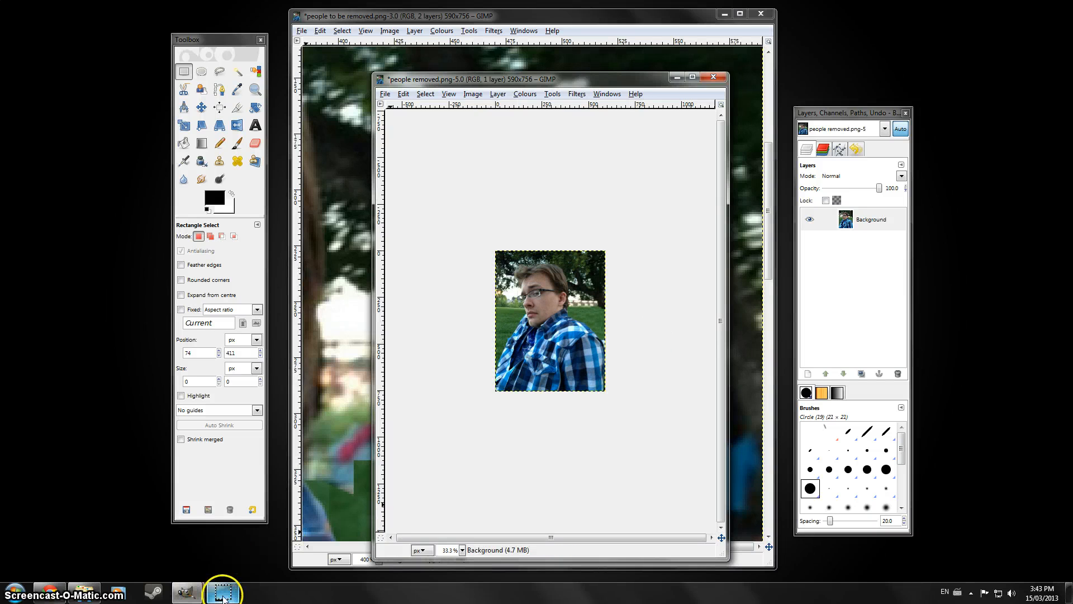
Step: View all of people to be removed.png and preview the open Untitled image containing the web address
mouse_move(223, 597)
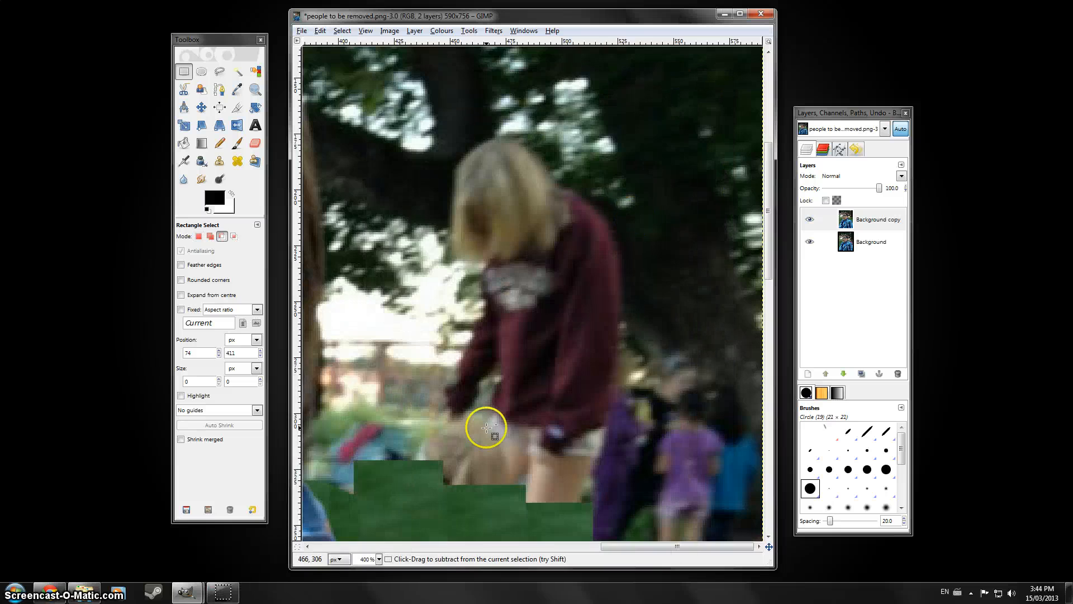
scroll(487, 429, "down", 4)
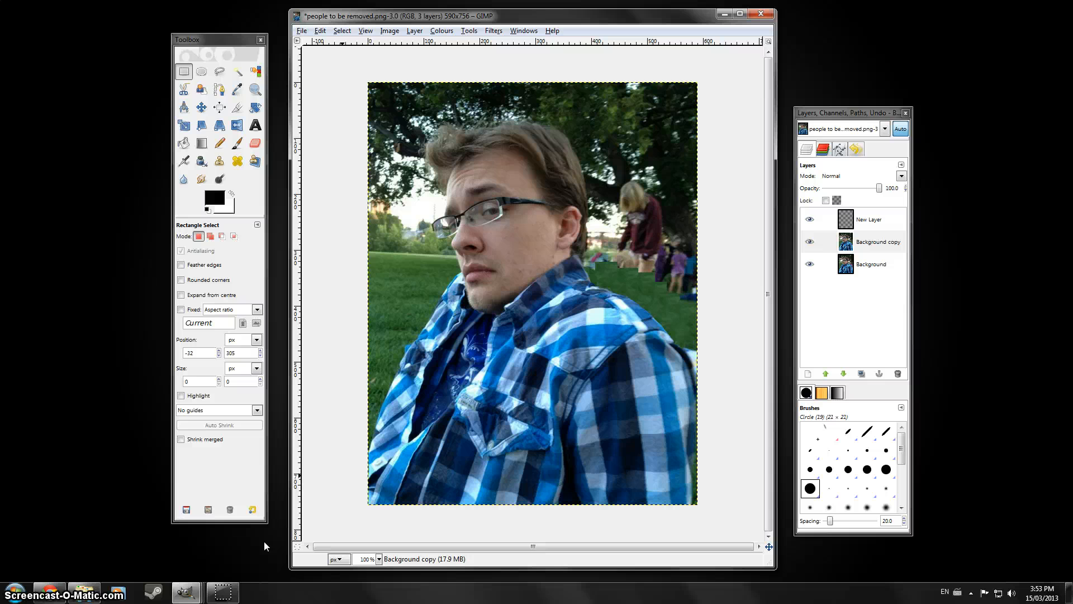
left_click(188, 591)
mouse_move(305, 555)
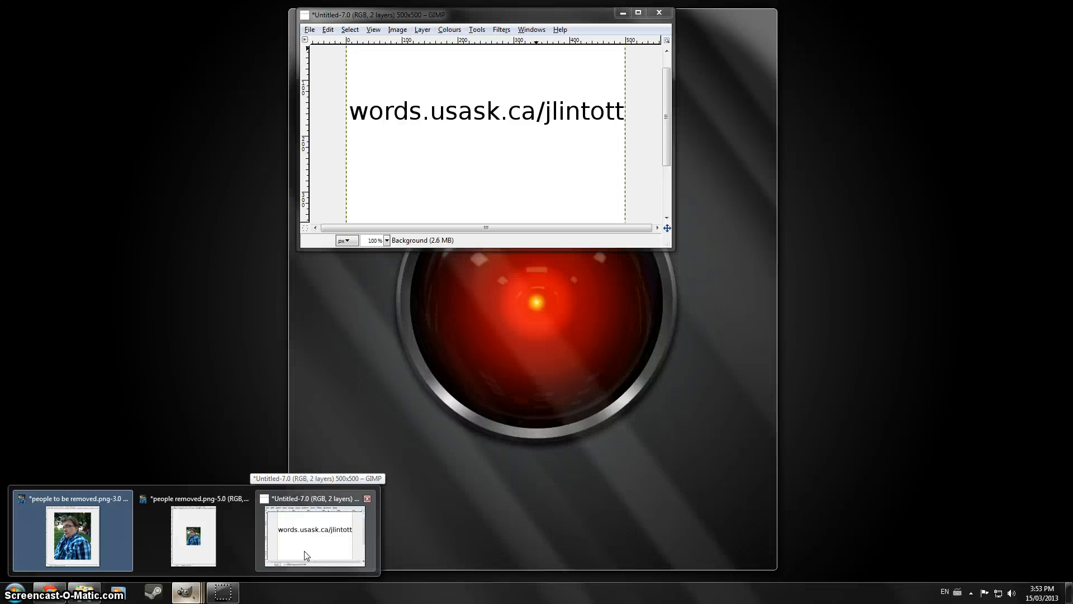
left_click(250, 580)
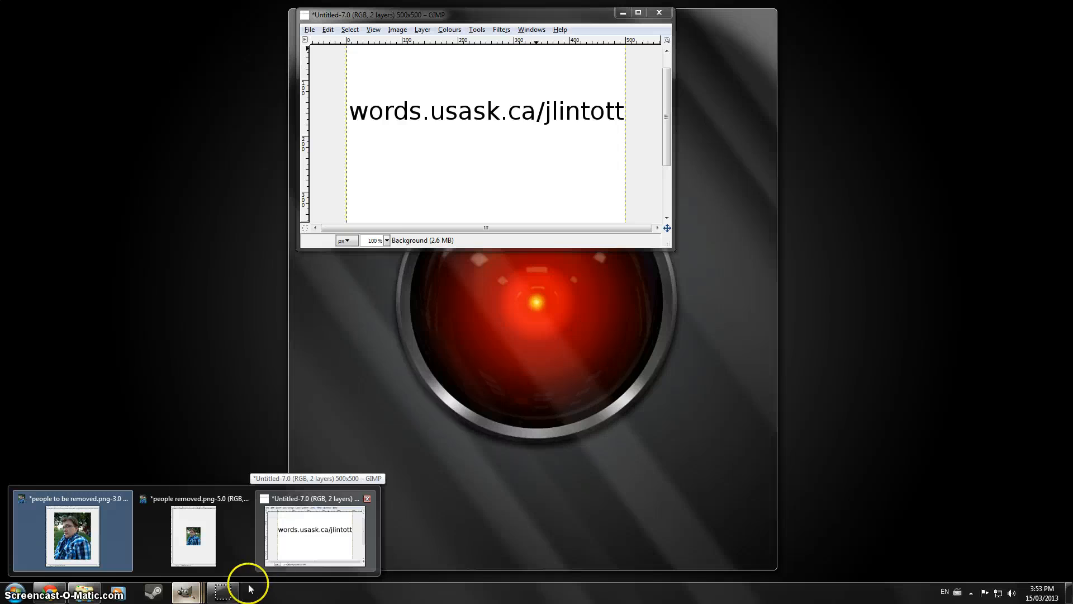